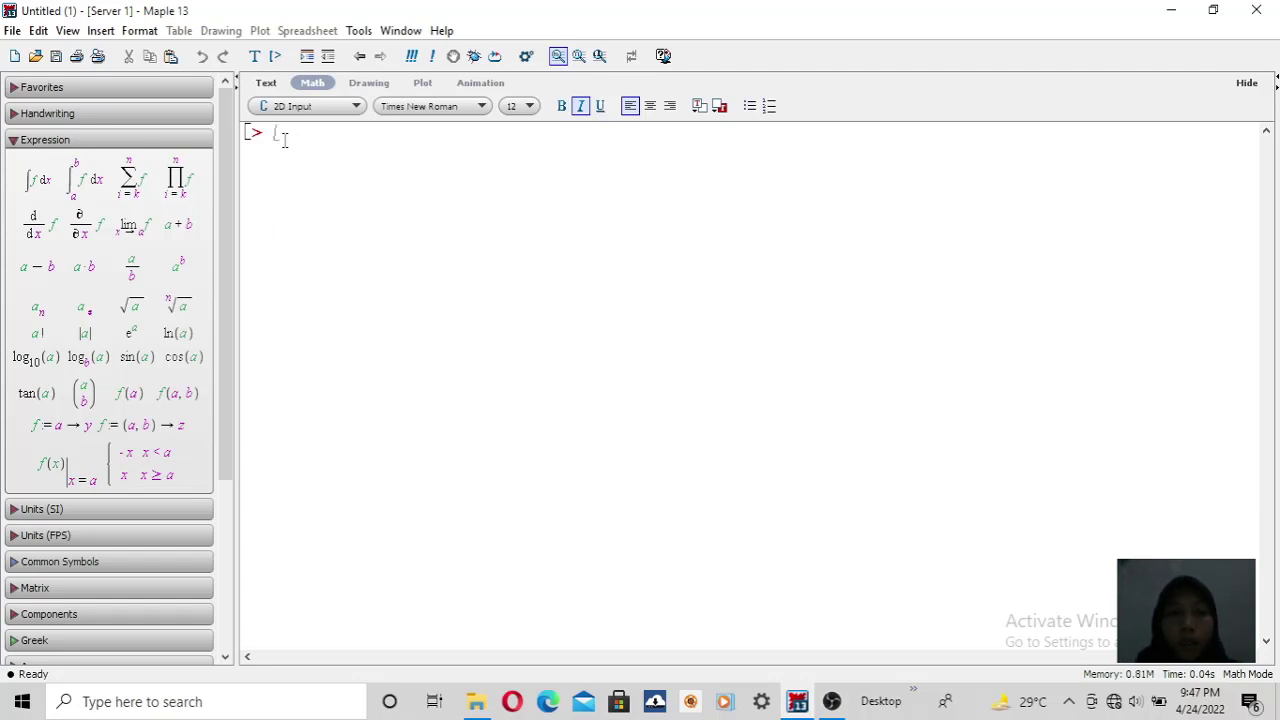
Step: Plot the line 2*x - 1 over the range x = -3..3 by executing the plot command
{"action": "type", "text": "plot"}
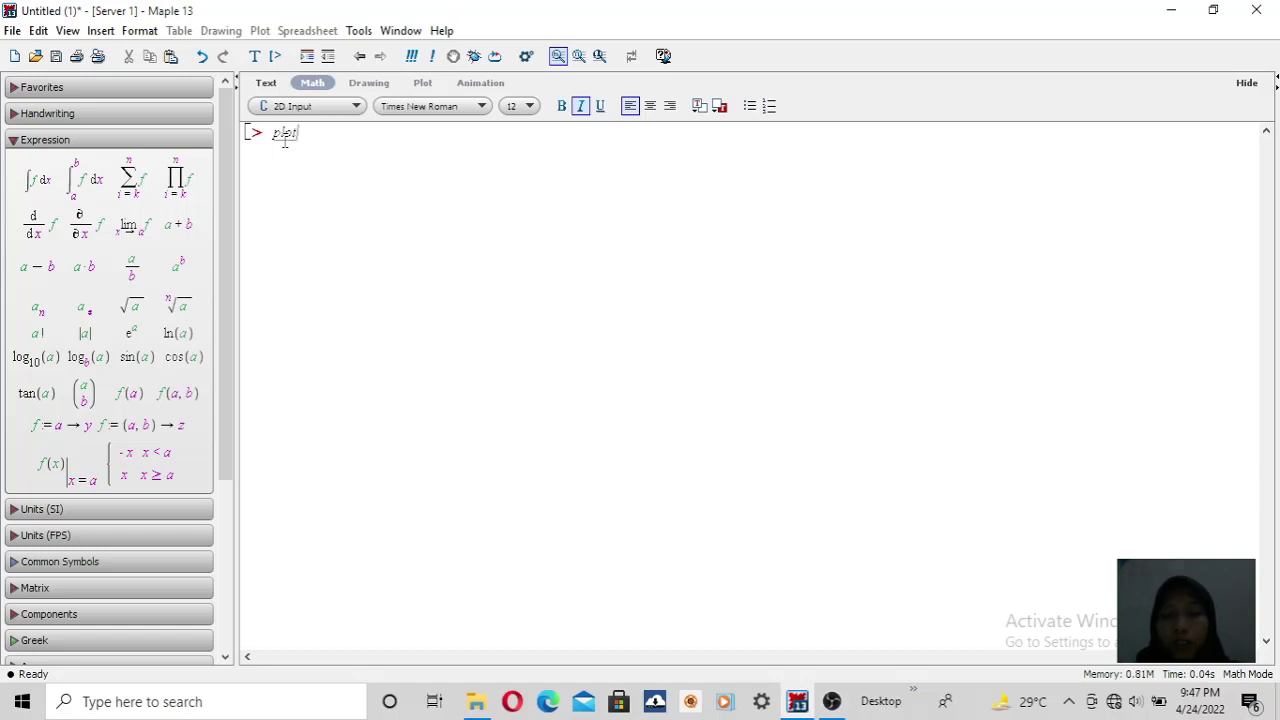
{"action": "type", "text": "("}
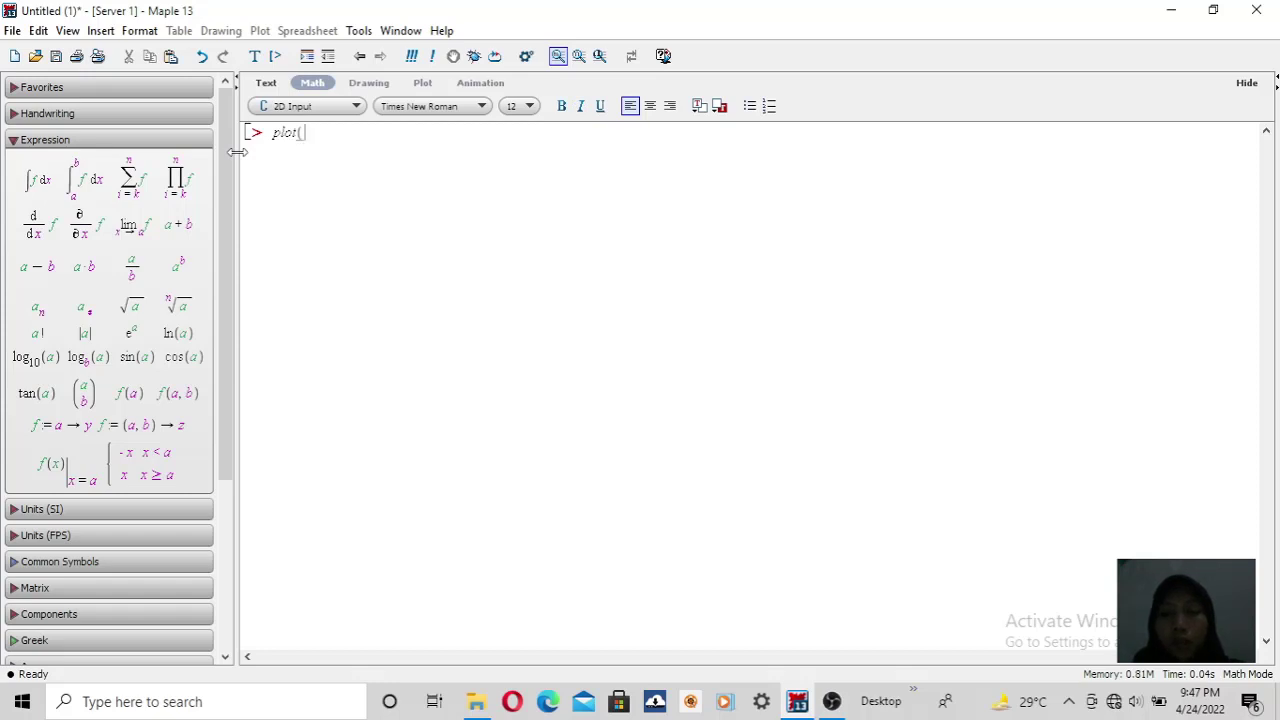
{"action": "type", "text": "2"}
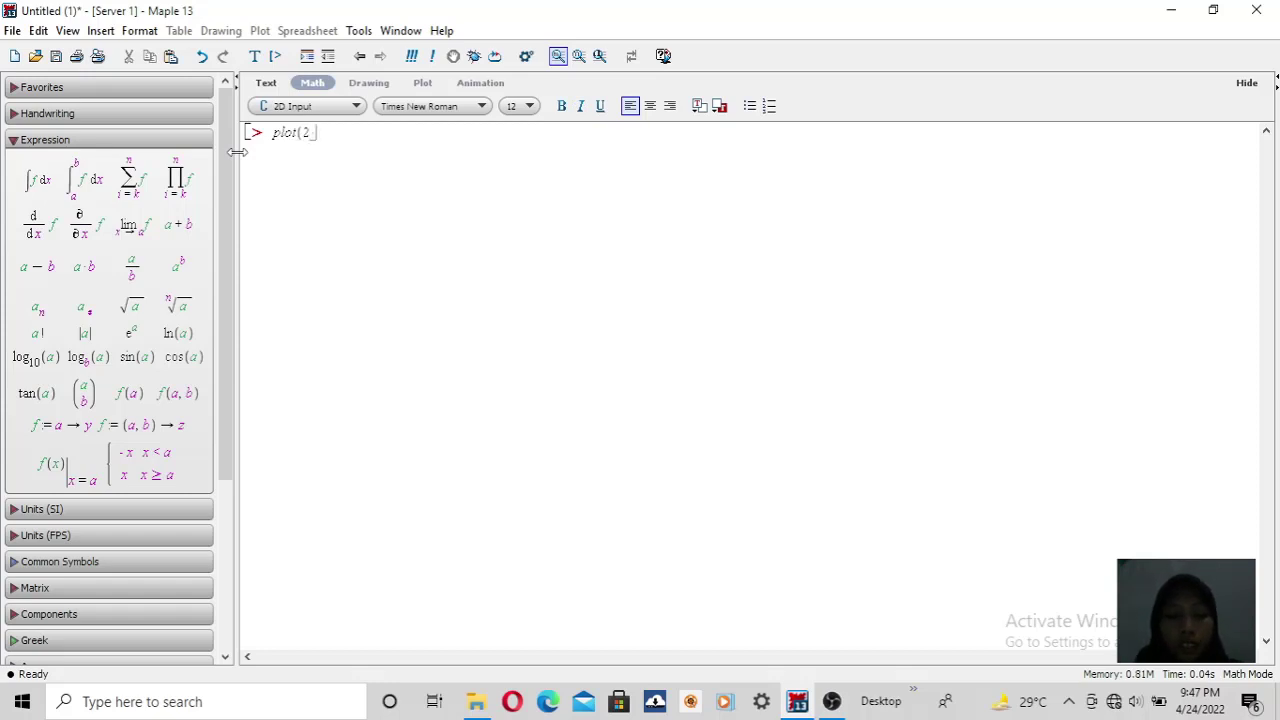
{"action": "type", "text": "*x"}
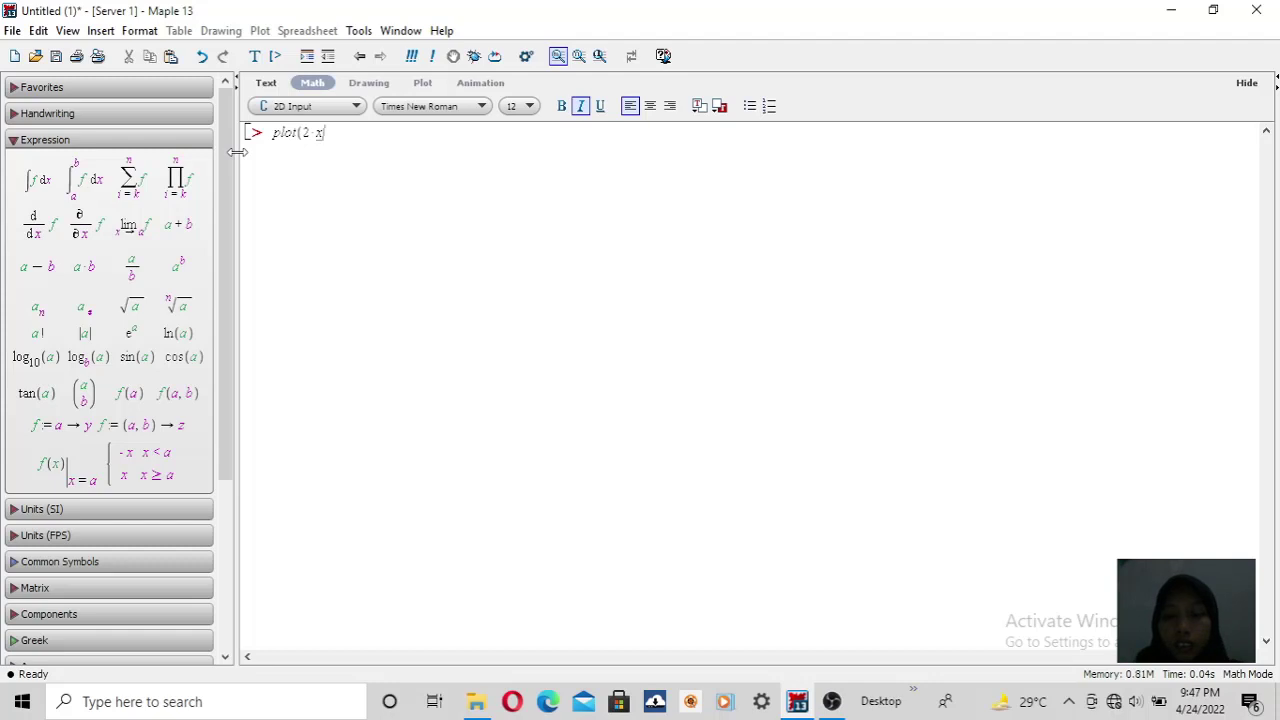
{"action": "type", "text": "-1"}
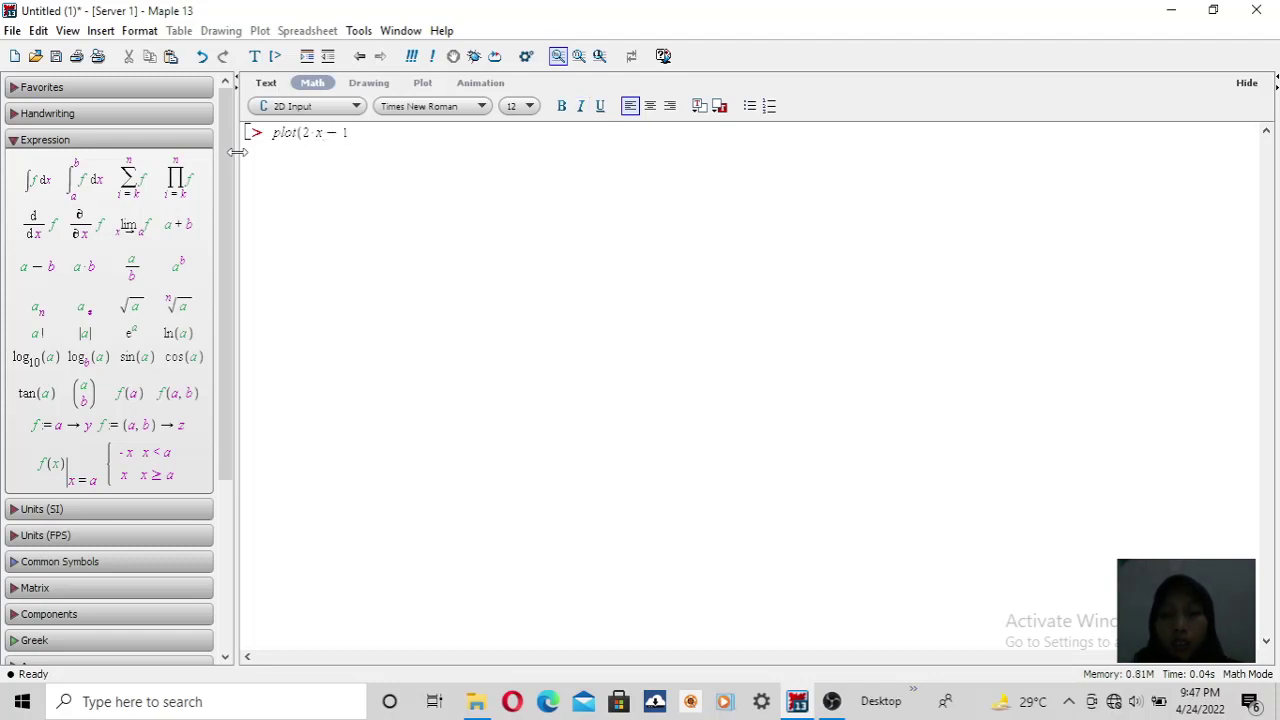
{"action": "type", "text": ","}
{"action": "type", "text": "x"}
{"action": "type", "text": "="}
{"action": "type", "text": "-3"}
{"action": "type", "text": ".."}
{"action": "type", "text": "3"}
{"action": "type", "text": ")"}
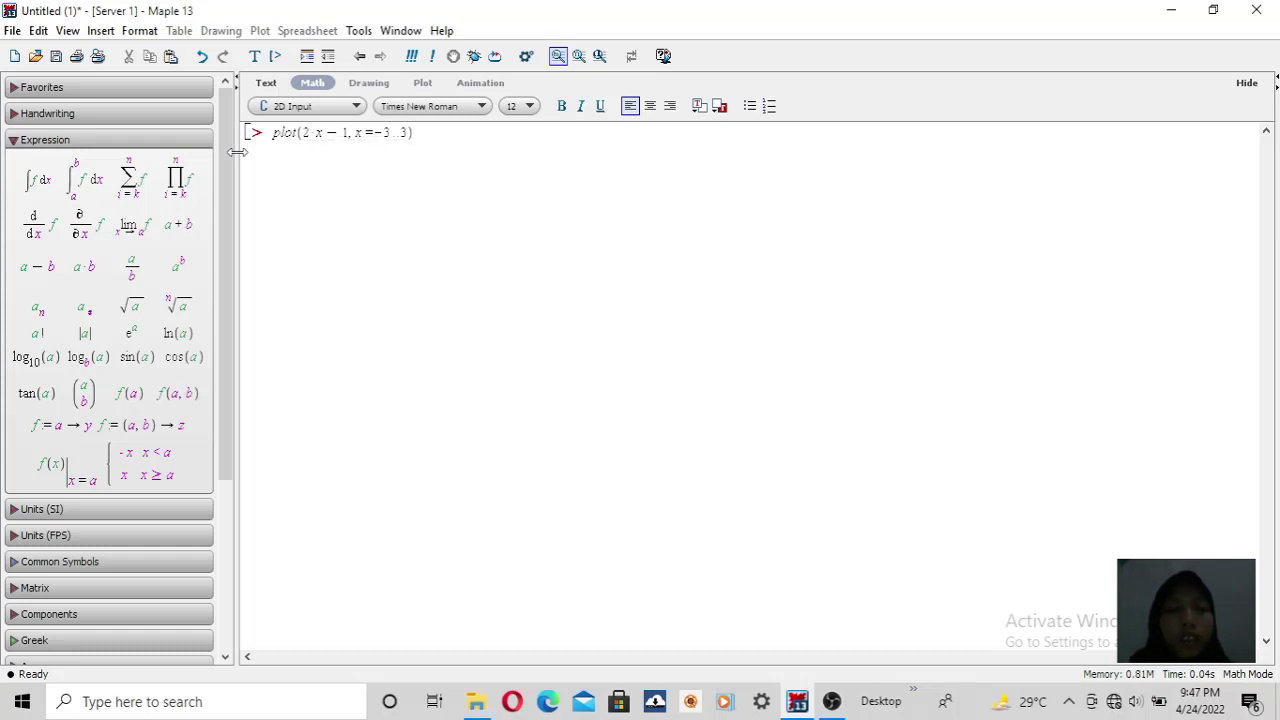
{"action": "key", "text": "Return"}
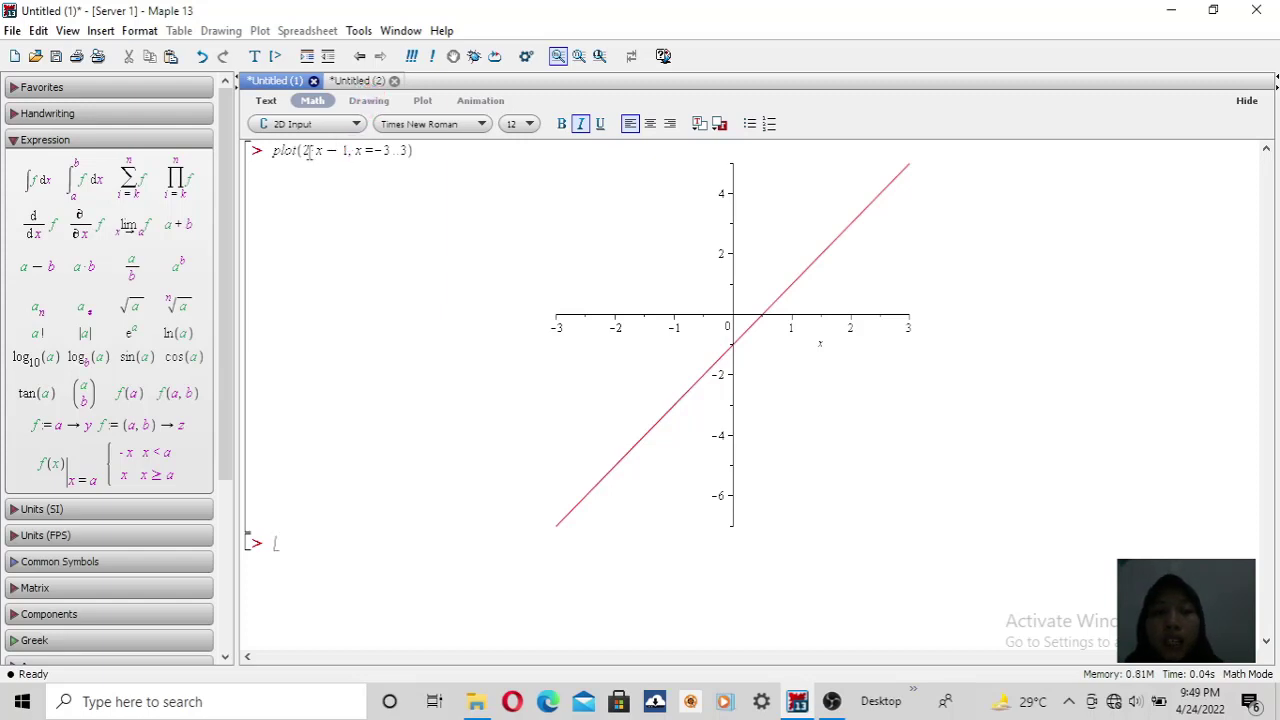
Step: In the Untitled (2) document, define the function f := (x) -> 2*x - 1 and execute it
{"action": "left_click", "coordinate": [356, 84]}
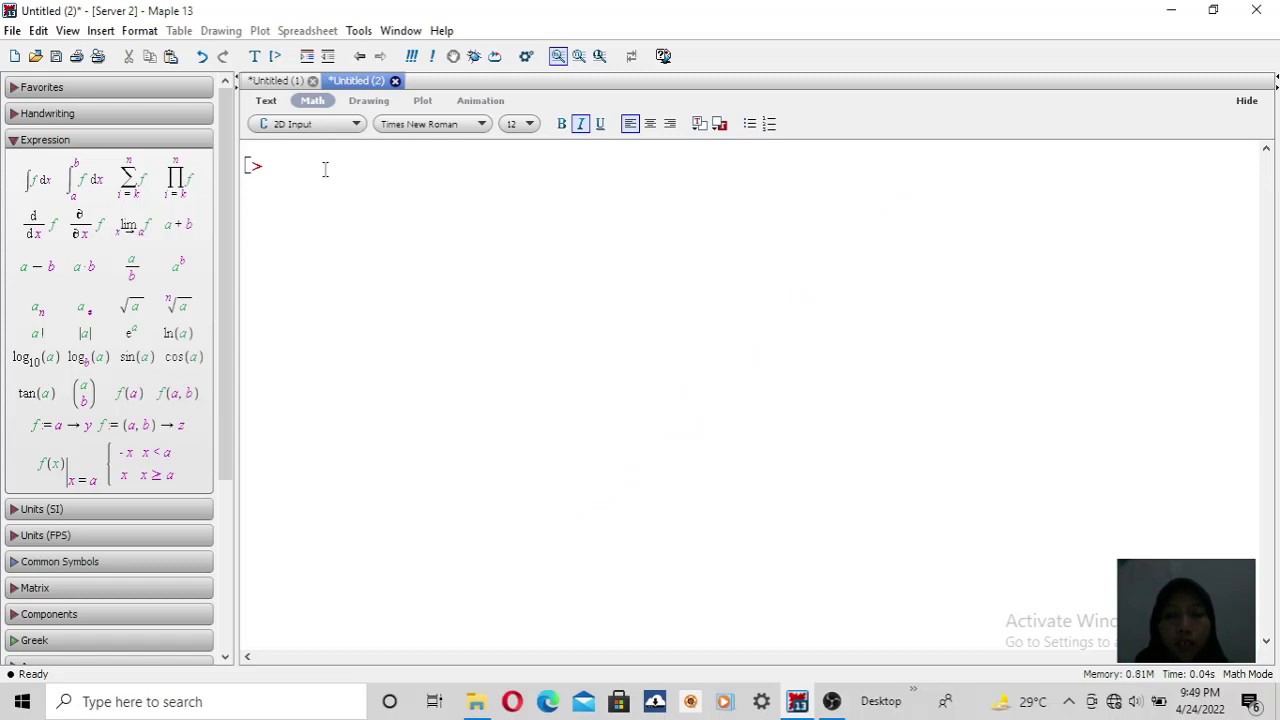
{"action": "type", "text": "f:="}
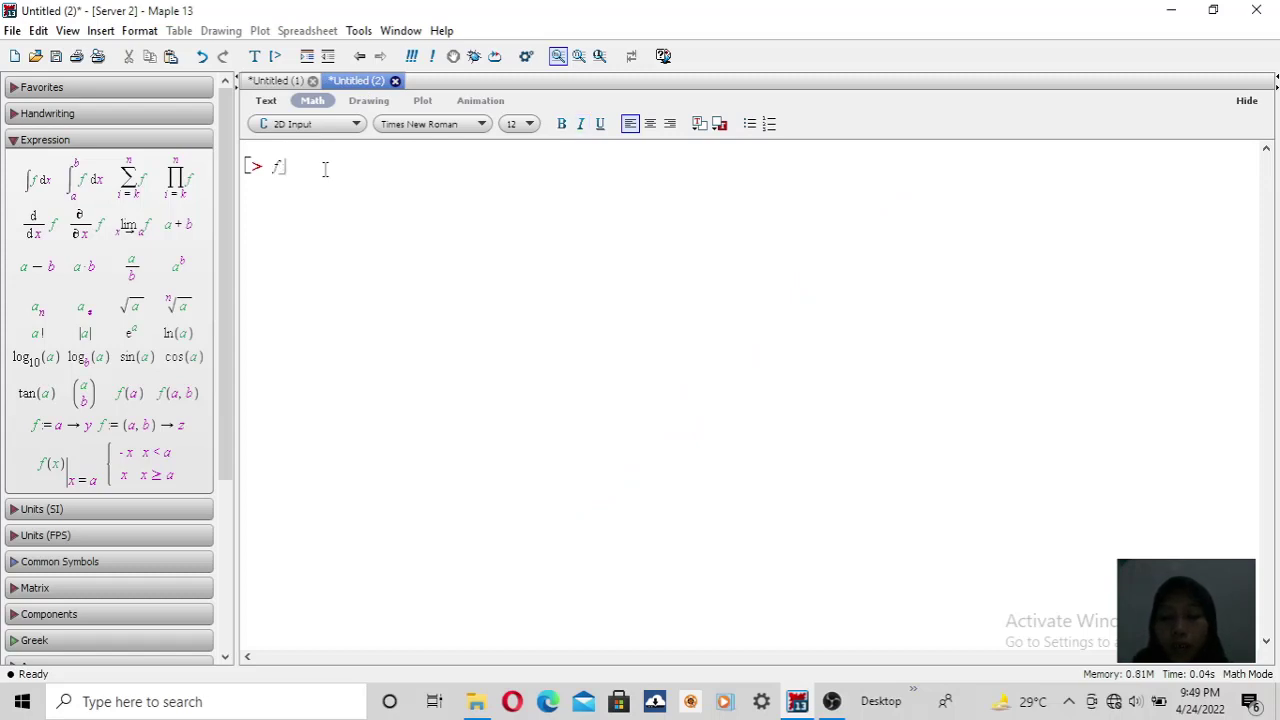
{"action": "type", "text": "(x)"}
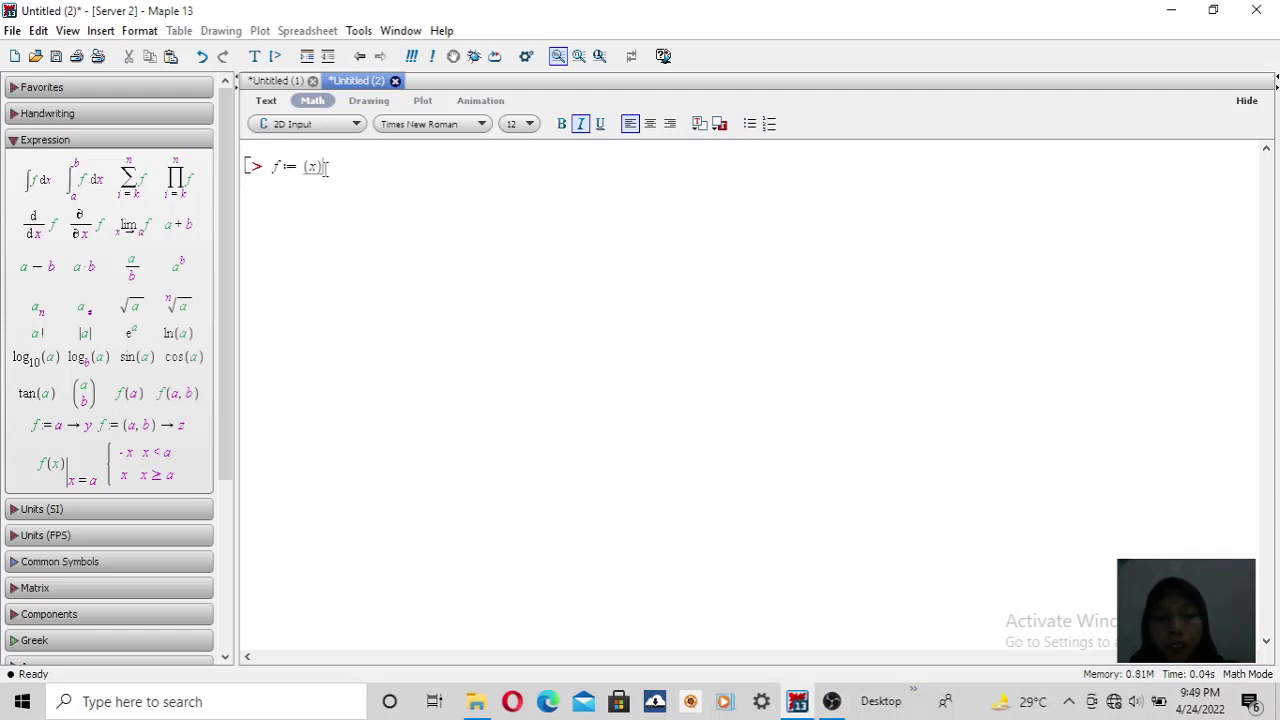
{"action": "type", "text": "->"}
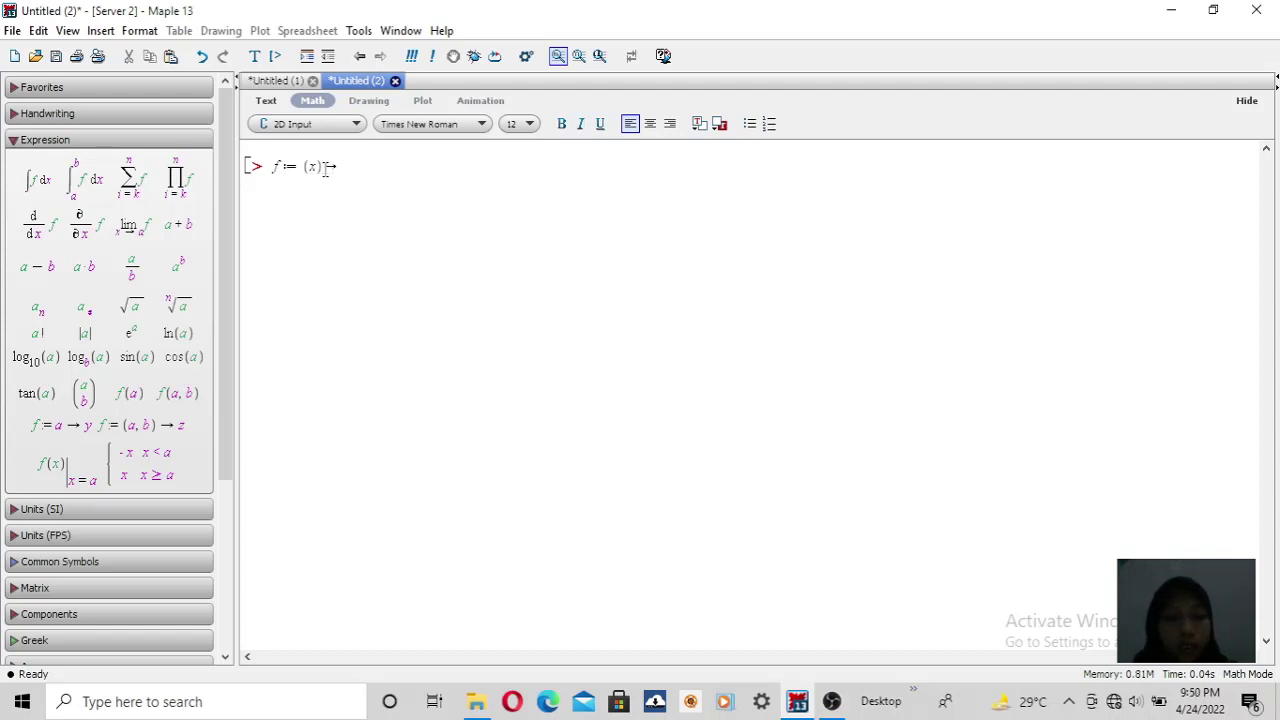
{"action": "type", "text": "2"}
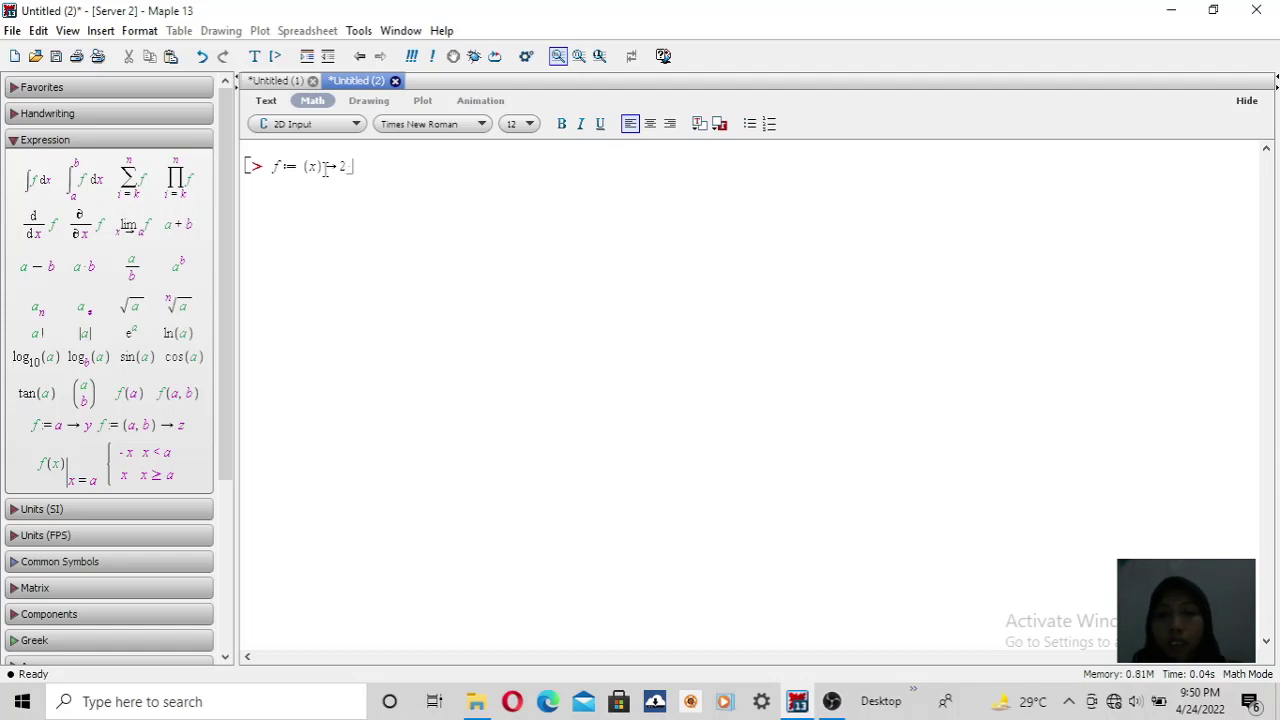
{"action": "type", "text": " x-"}
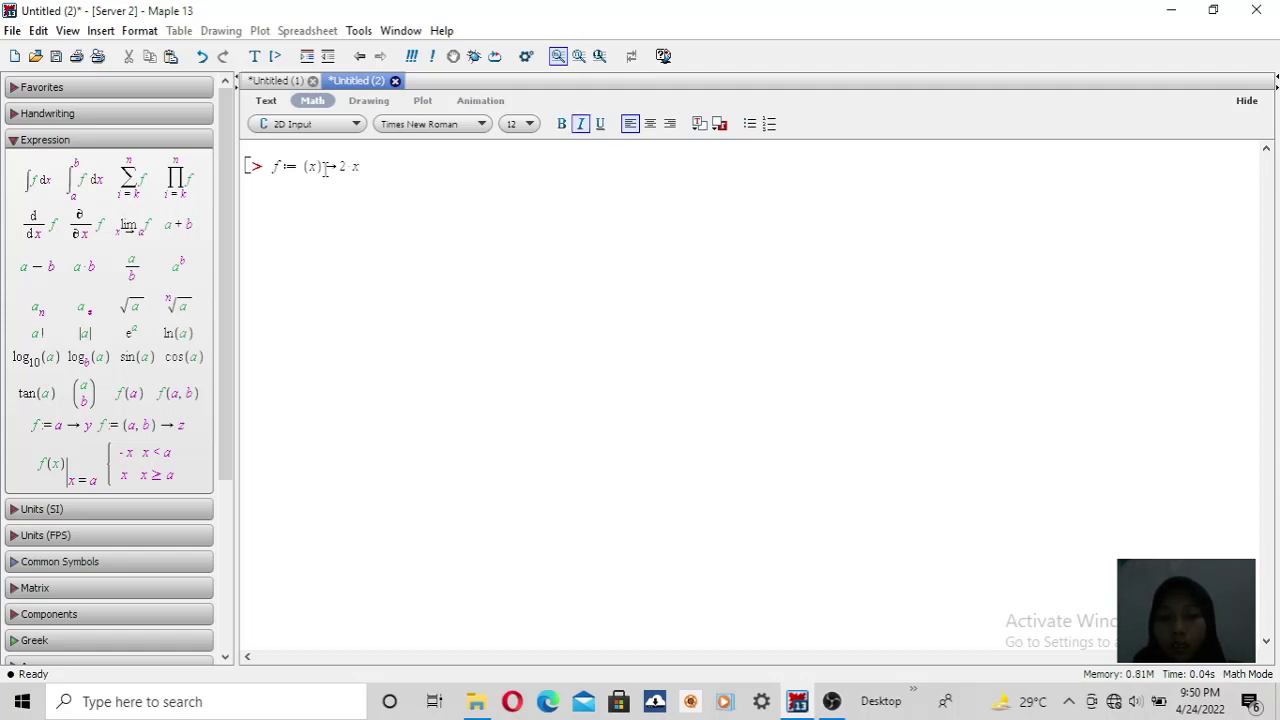
{"action": "type", "text": "1"}
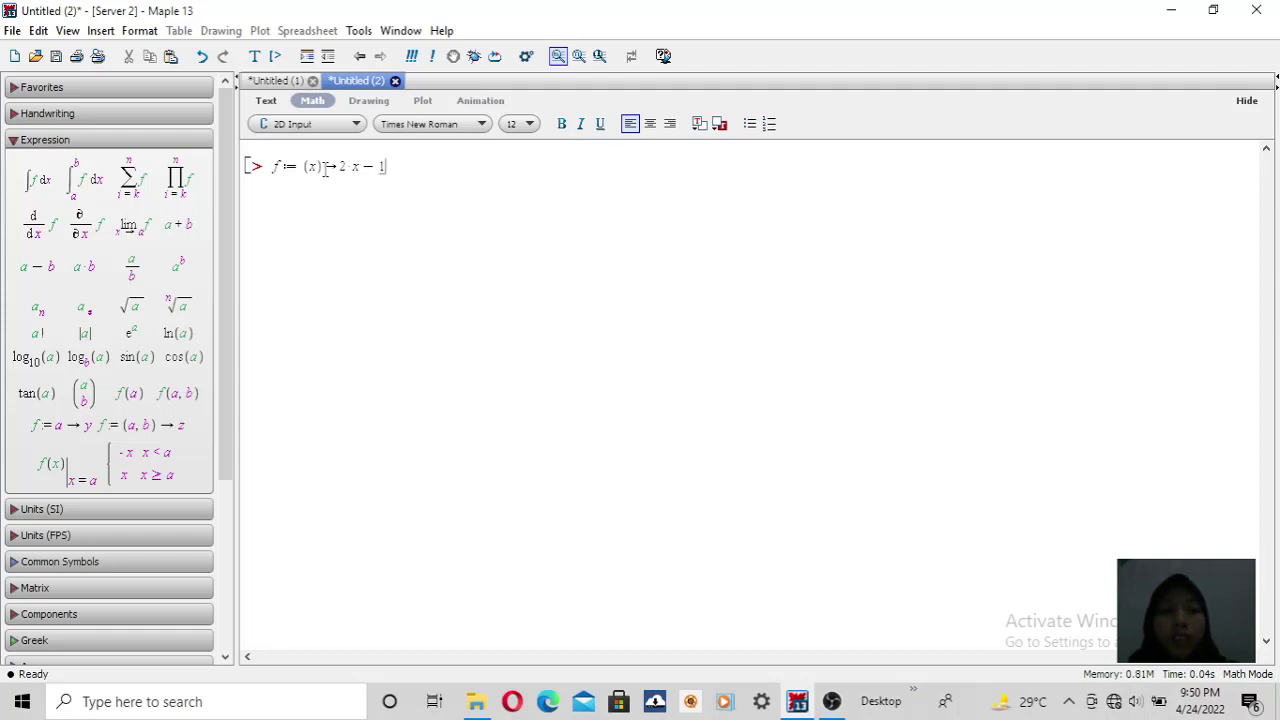
{"action": "key", "text": "Return"}
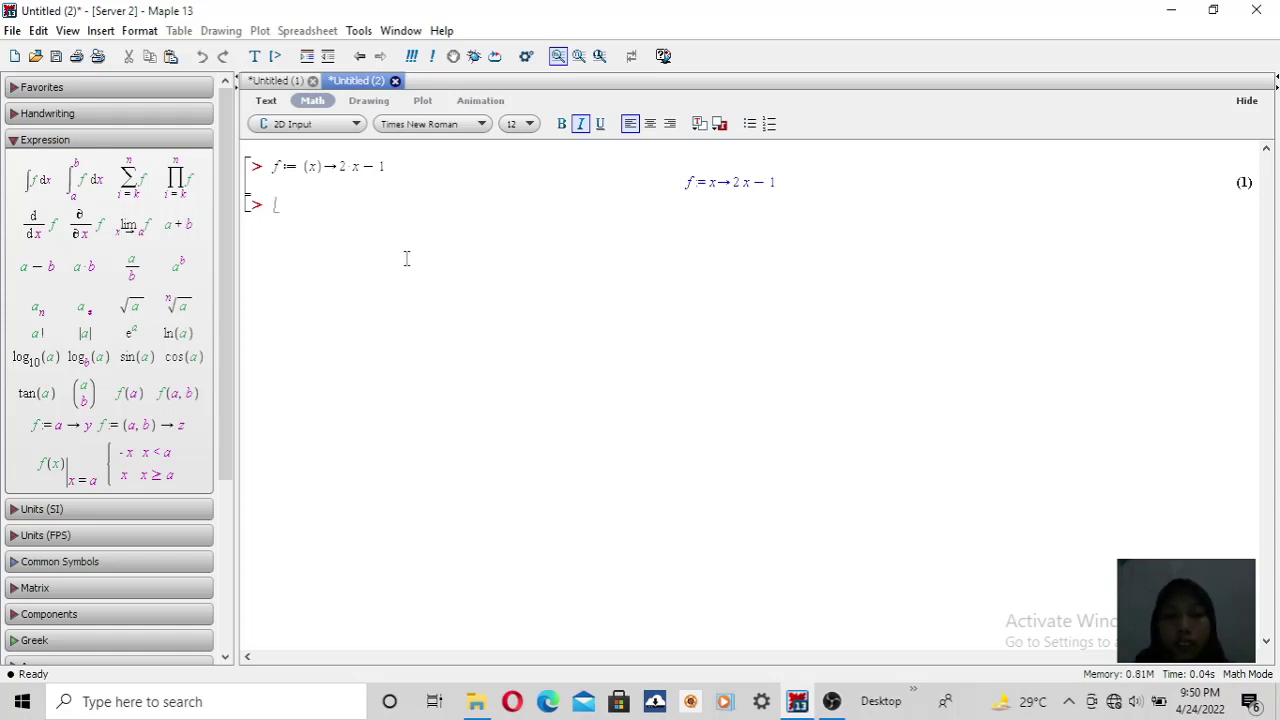
Step: Plot f(x) over x = -3..3 with a closing semicolon, and compare the graph with the one in the Untitled (1) document
{"action": "type", "text": "plot("}
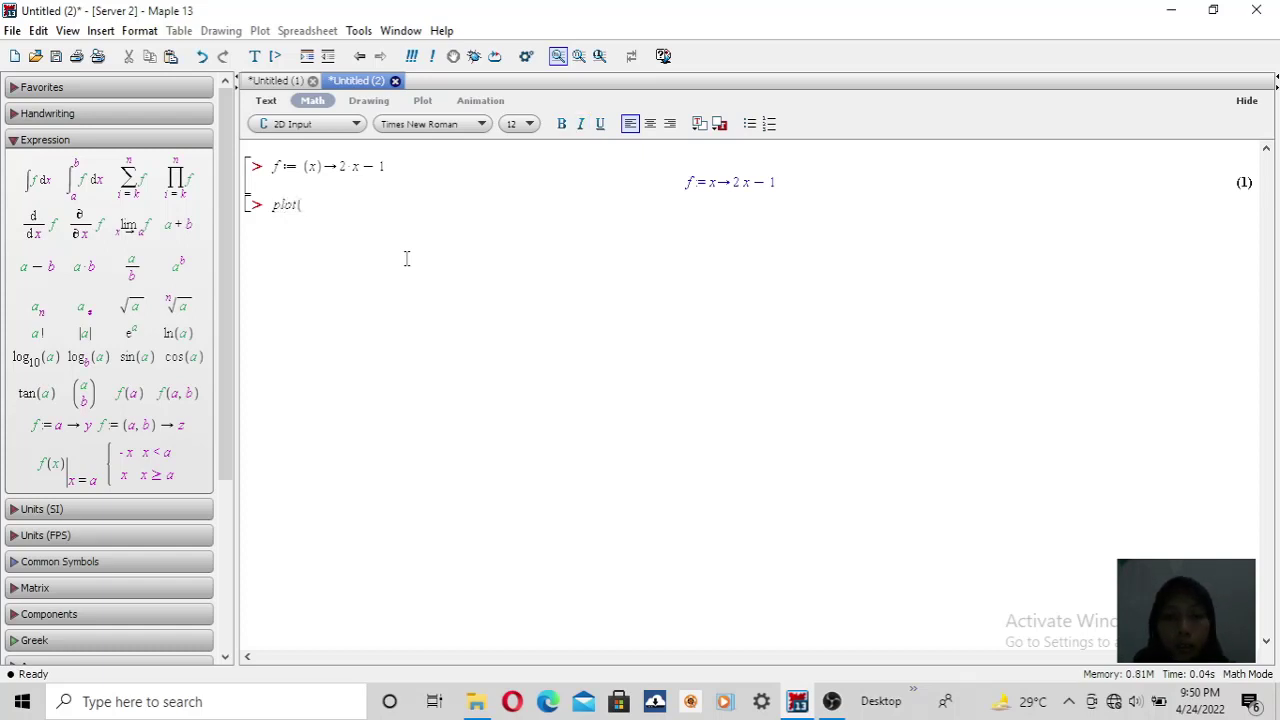
{"action": "type", "text": "f"}
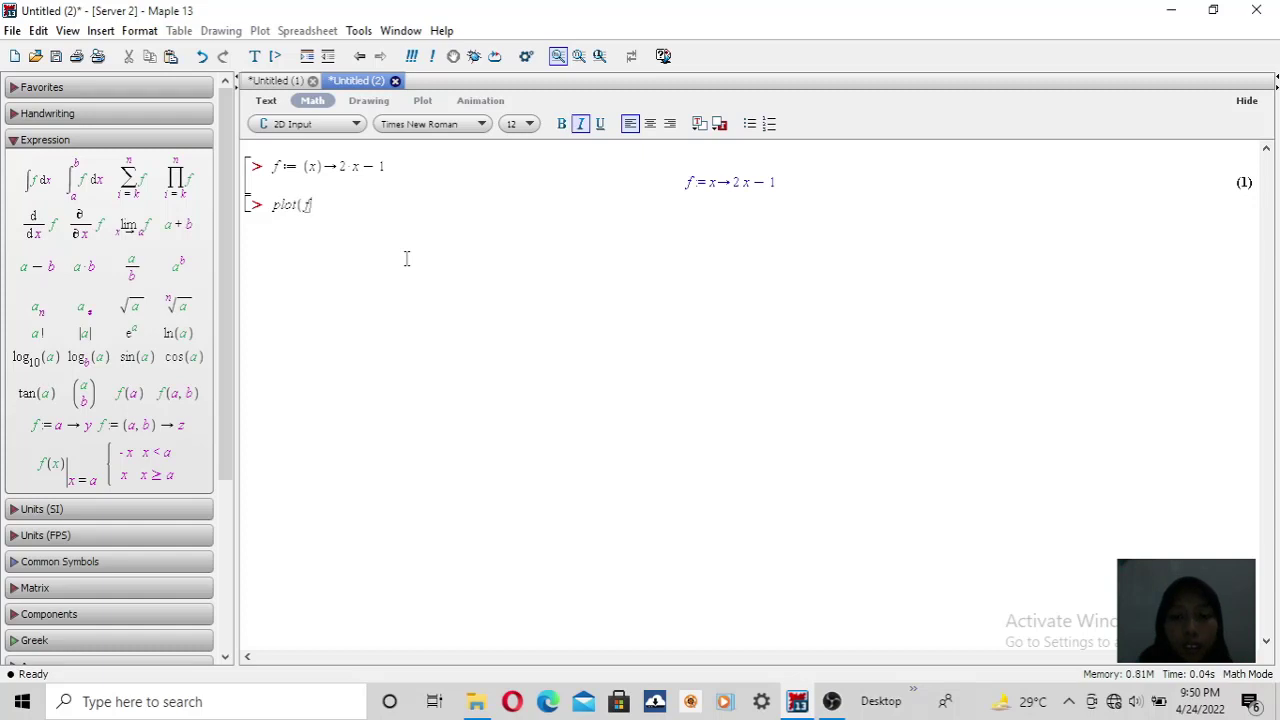
{"action": "type", "text": "(x), "}
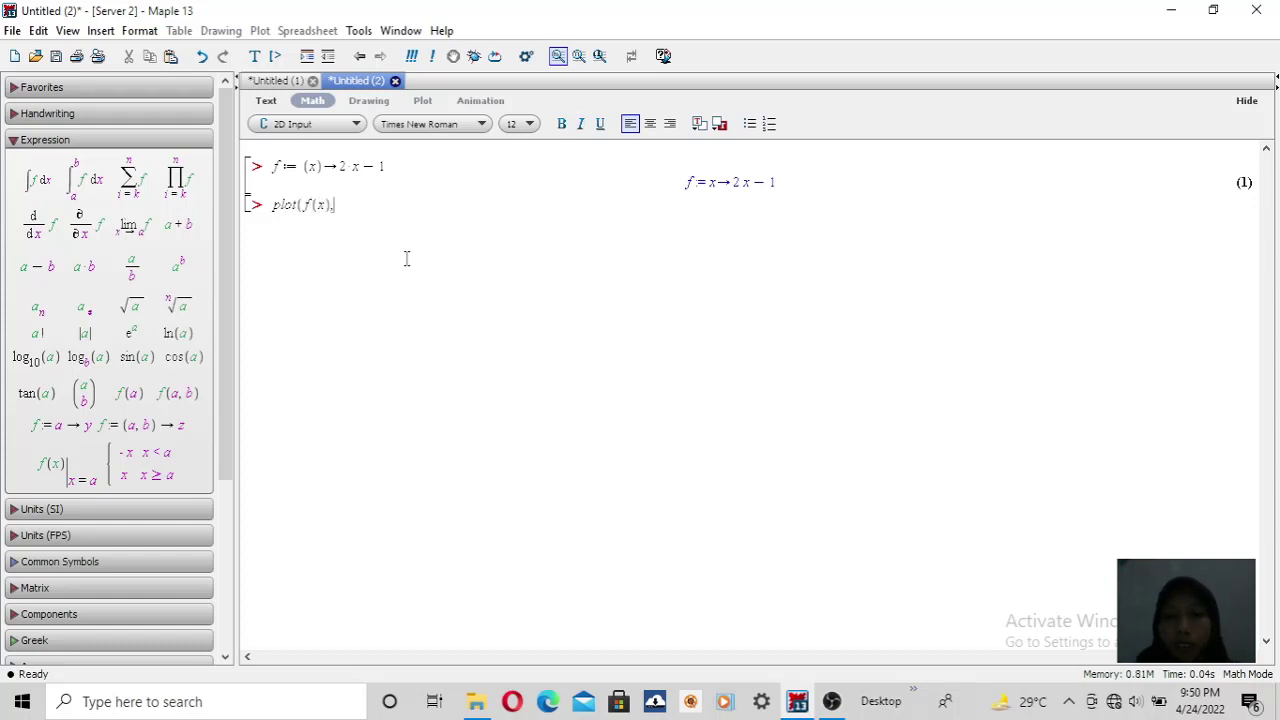
{"action": "type", "text": "x=-3..3"}
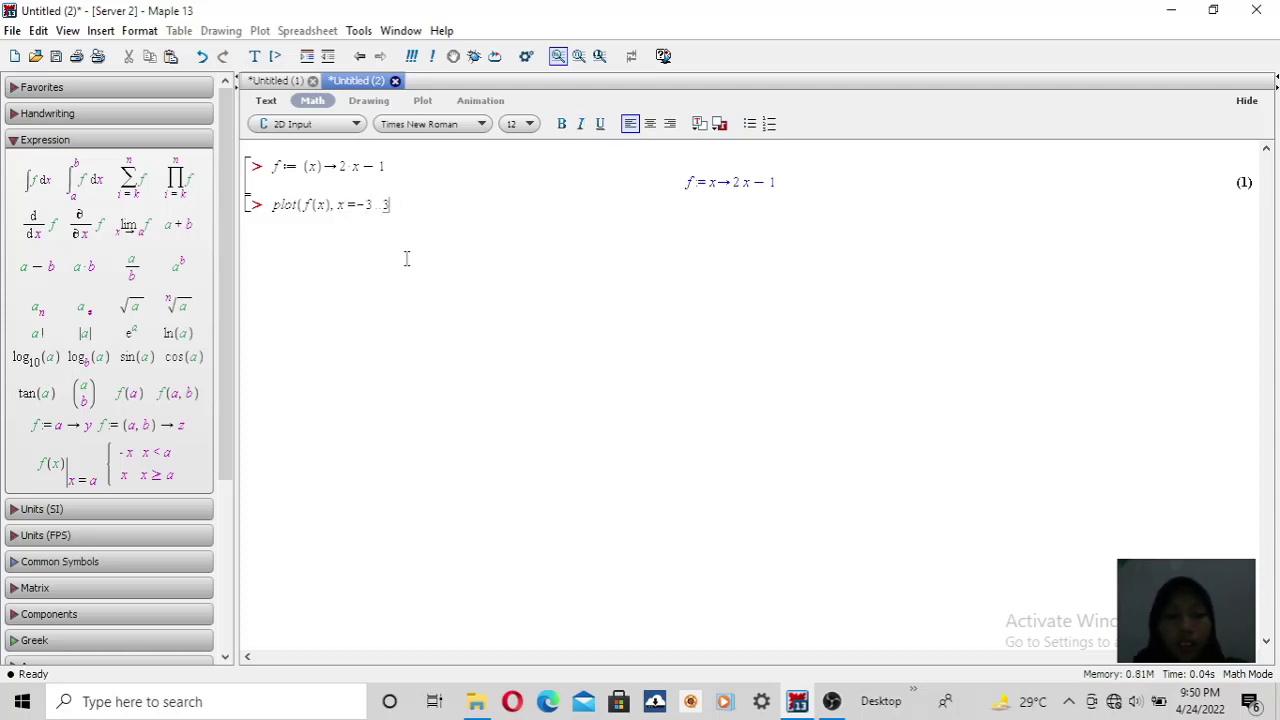
{"action": "type", "text": ")"}
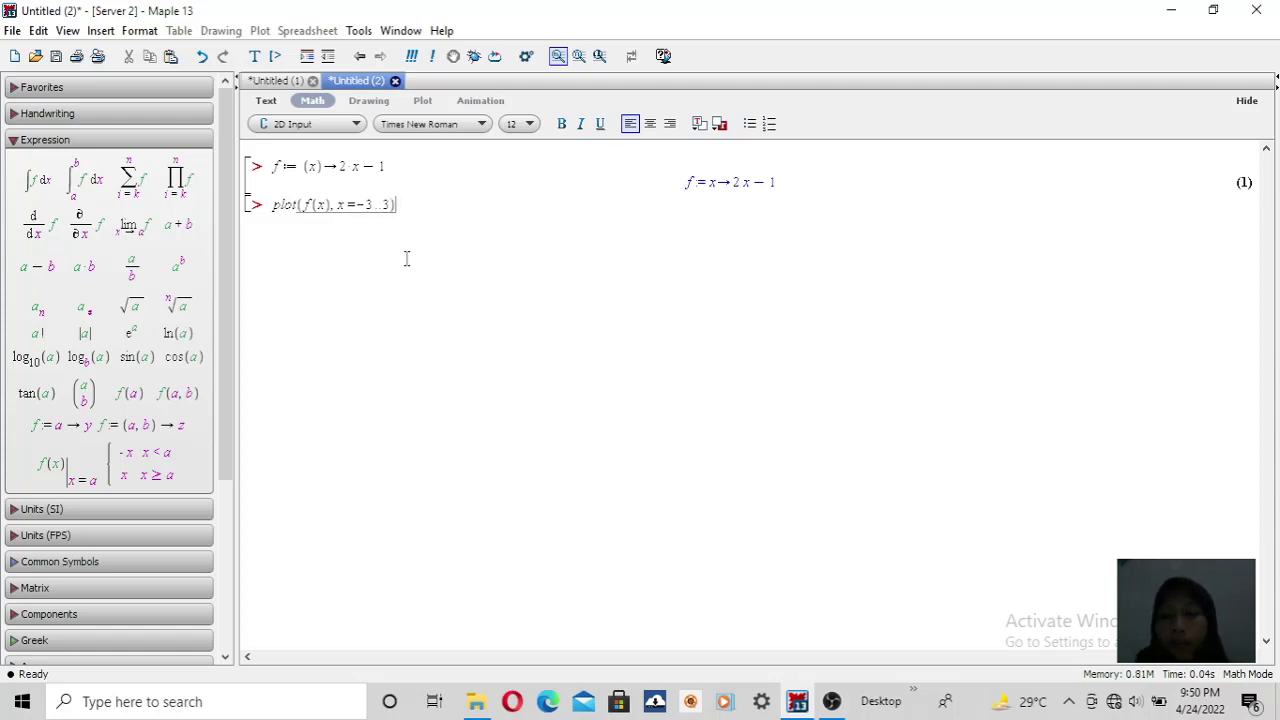
{"action": "type", "text": ";"}
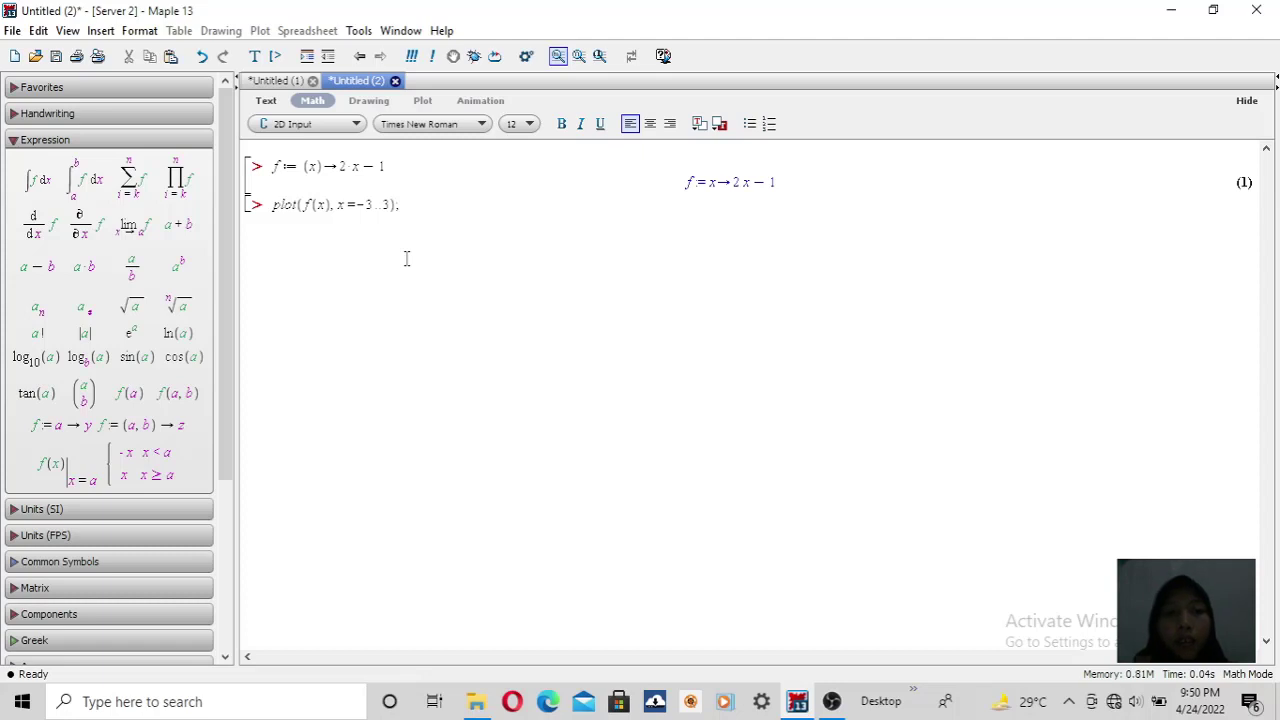
{"action": "key", "text": "Return"}
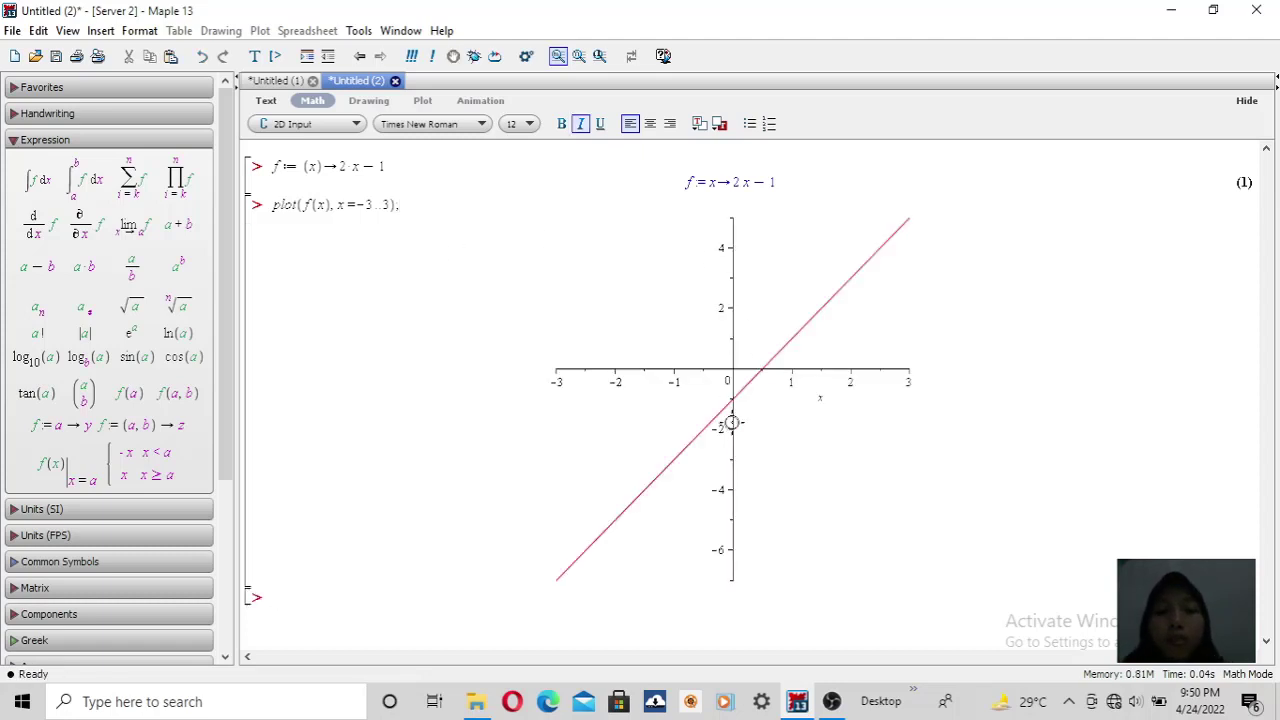
{"action": "left_click", "coordinate": [290, 81]}
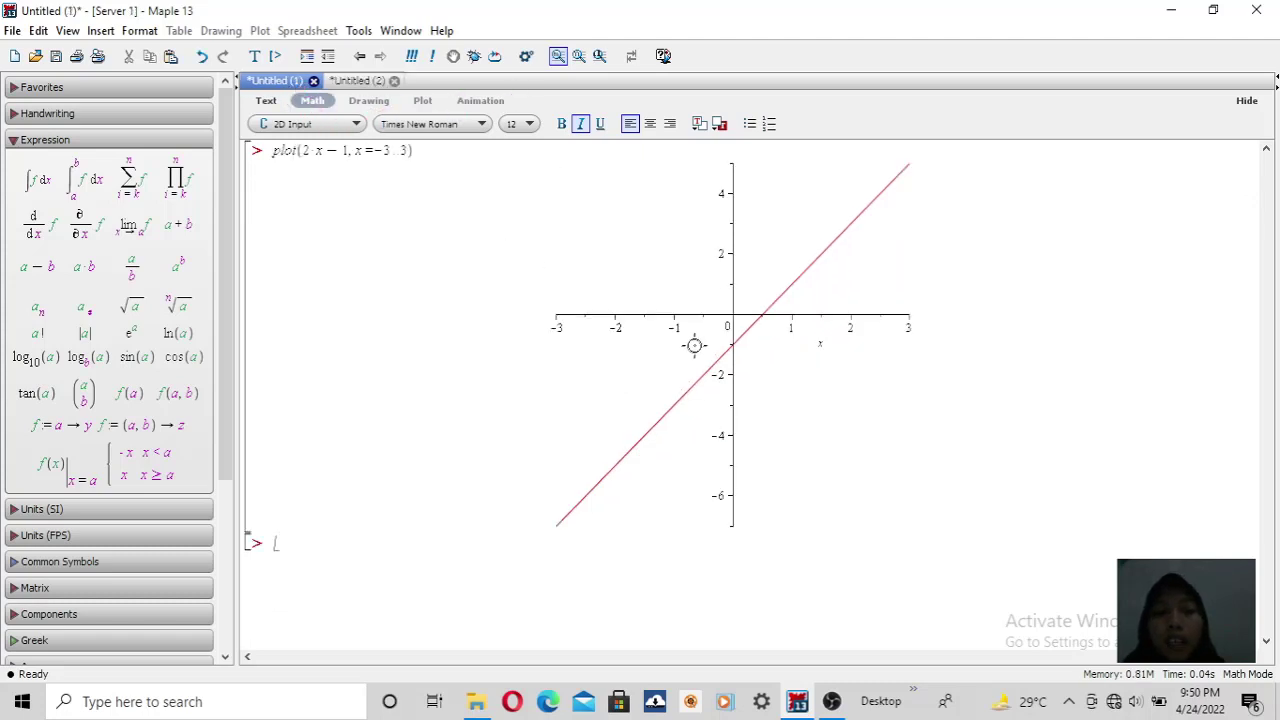
{"action": "left_click", "coordinate": [360, 81]}
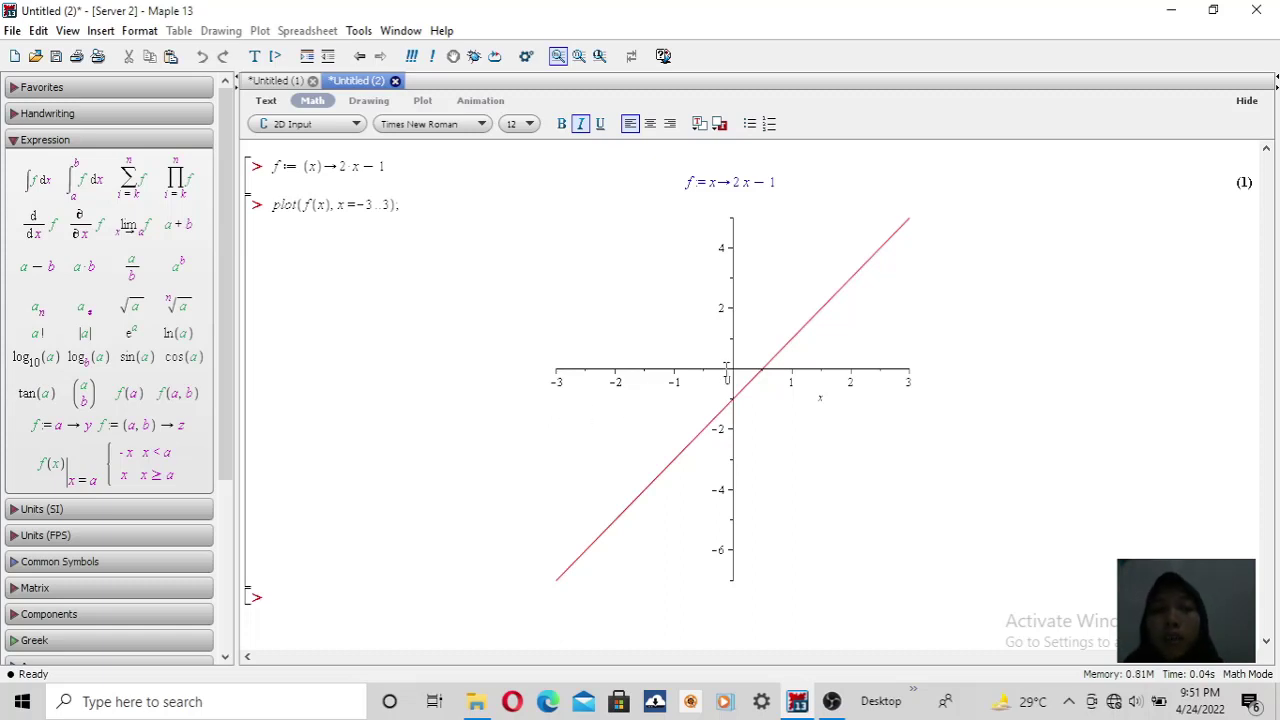
Step: Create a new document with an execution prompt and start a plot command for the quadratic x^2 - 3*x + 7
{"action": "key", "text": "ctrl+n"}
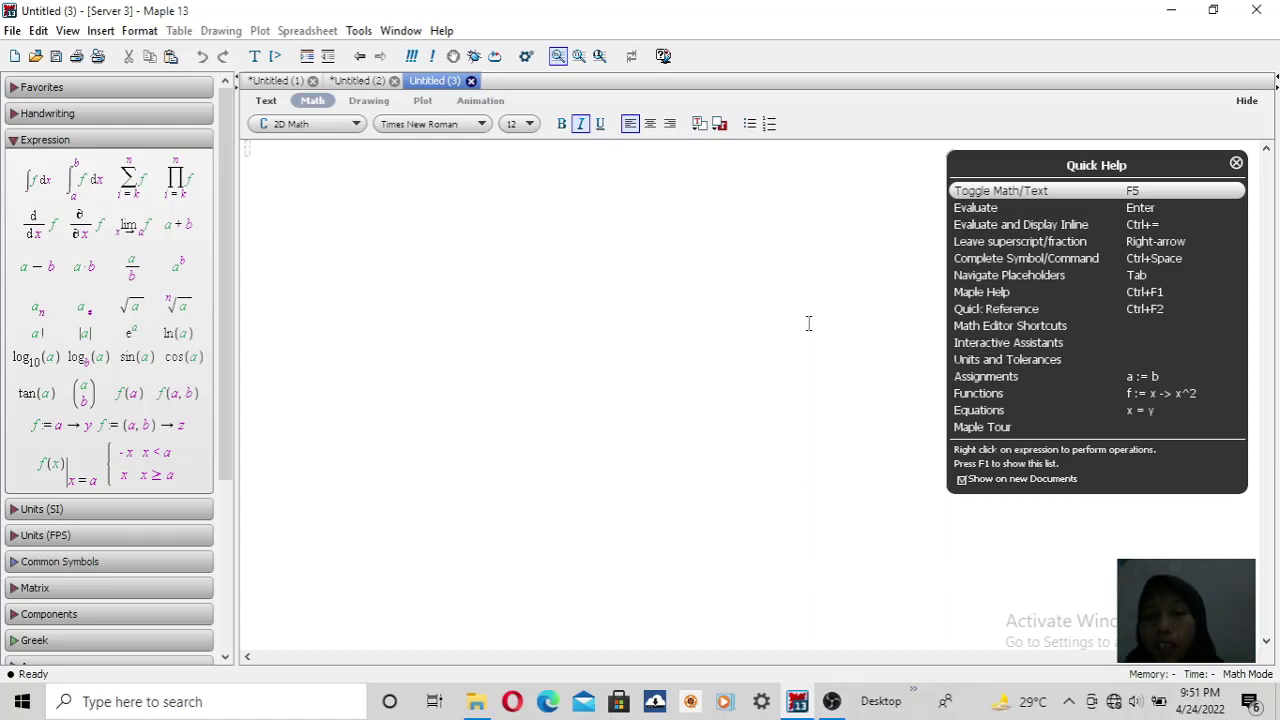
{"action": "left_click", "coordinate": [276, 56]}
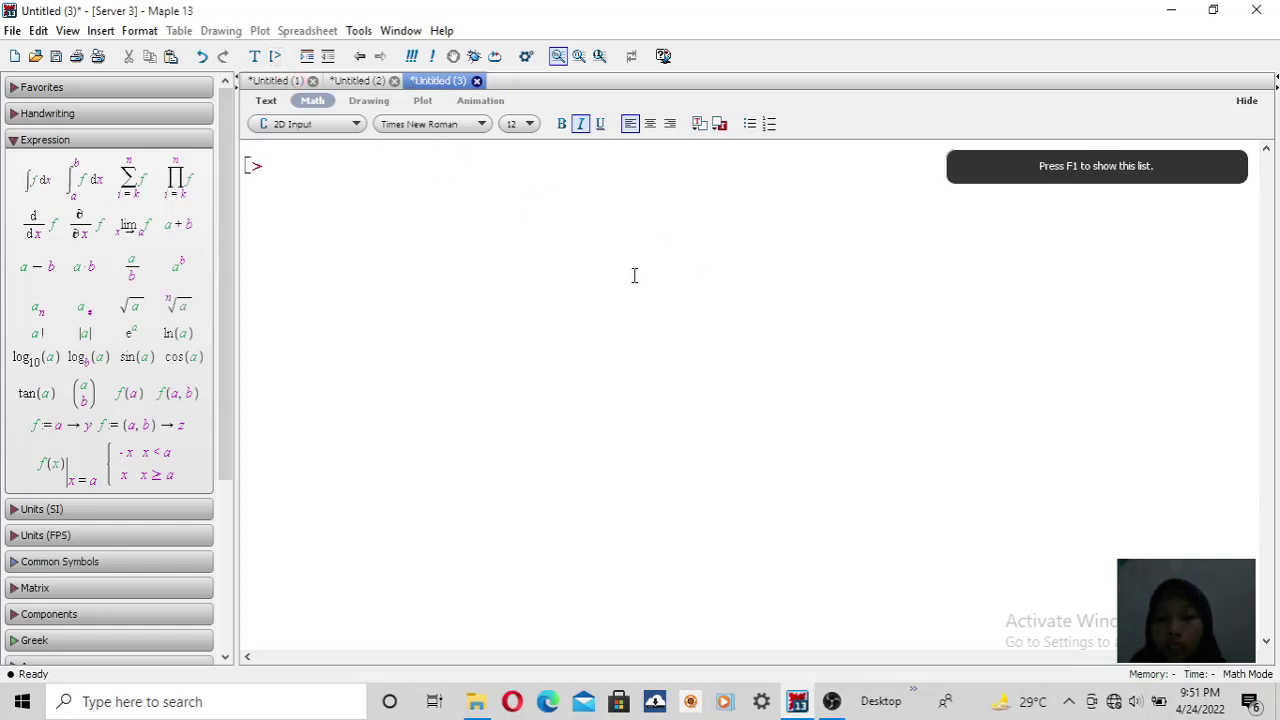
{"action": "type", "text": "plot"}
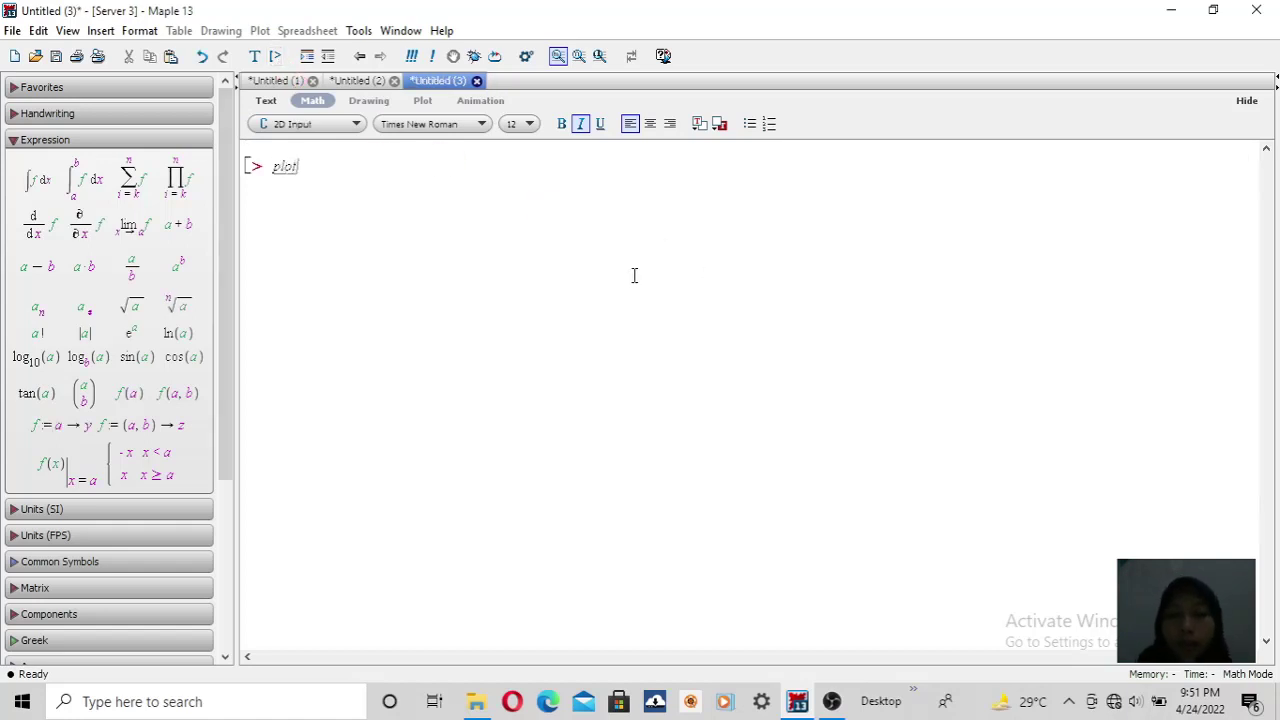
{"action": "key", "text": "Return"}
{"action": "type", "text": "("}
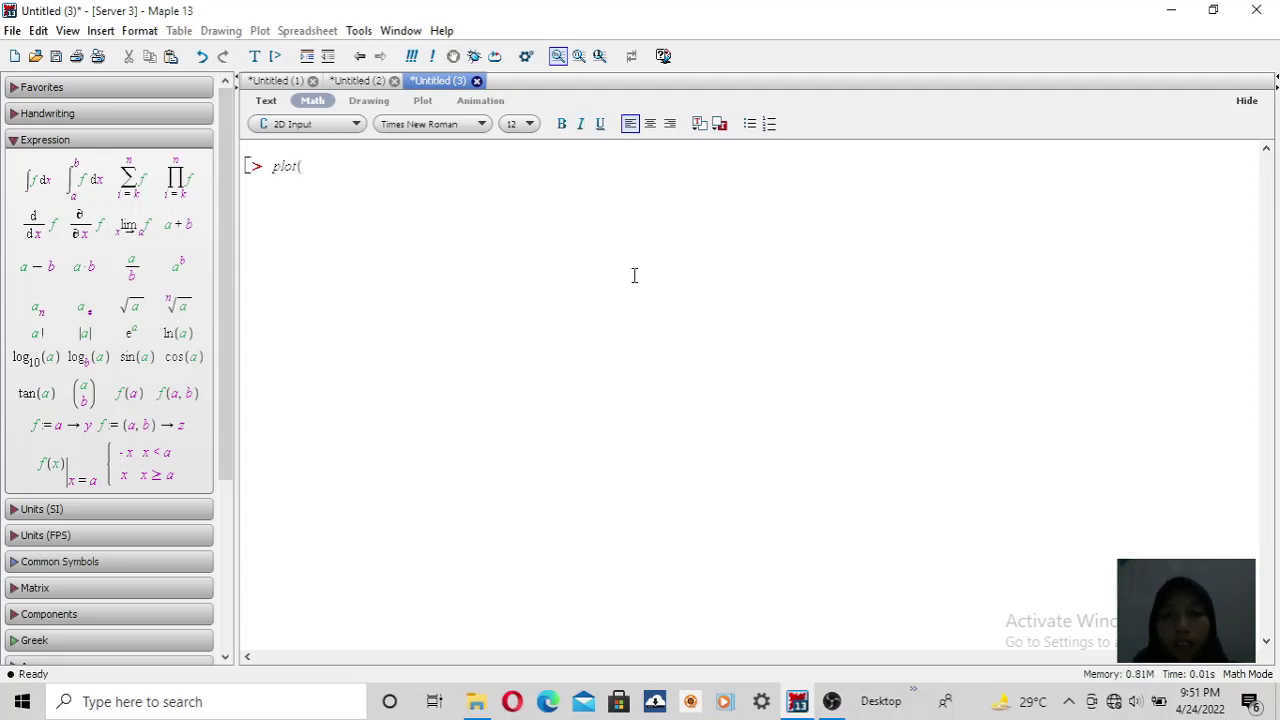
{"action": "type", "text": "x"}
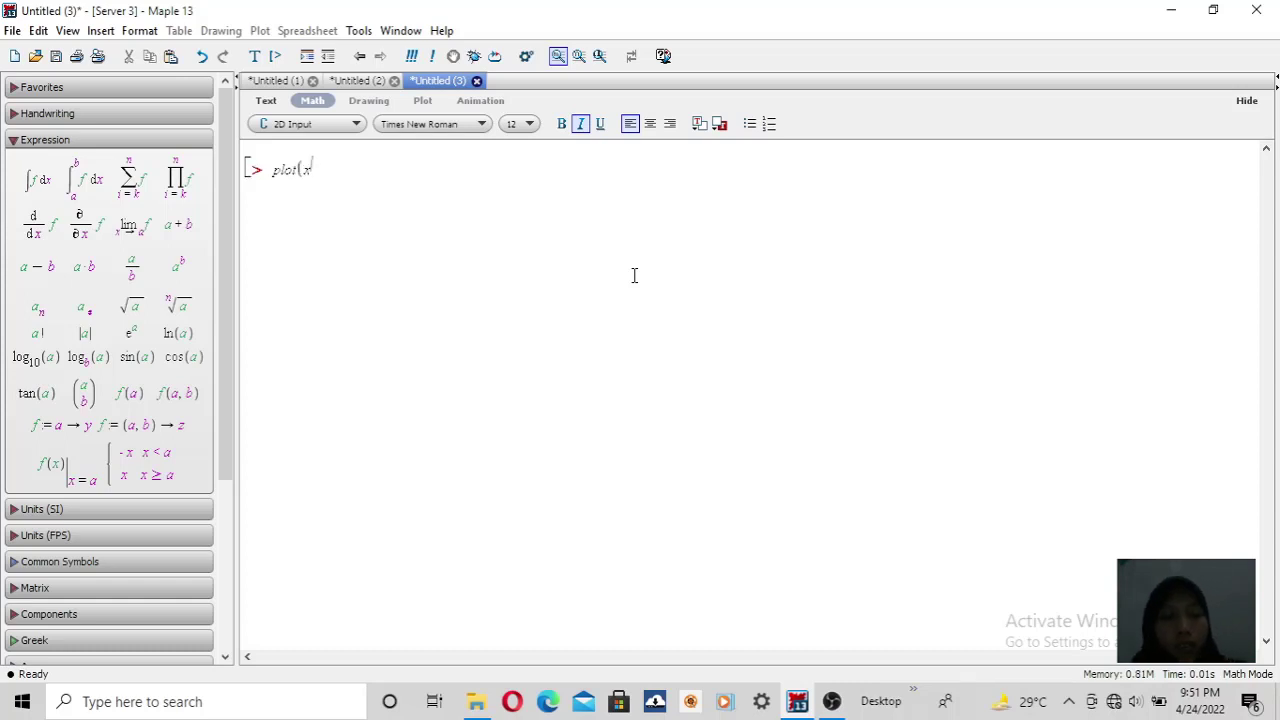
{"action": "type", "text": "2"}
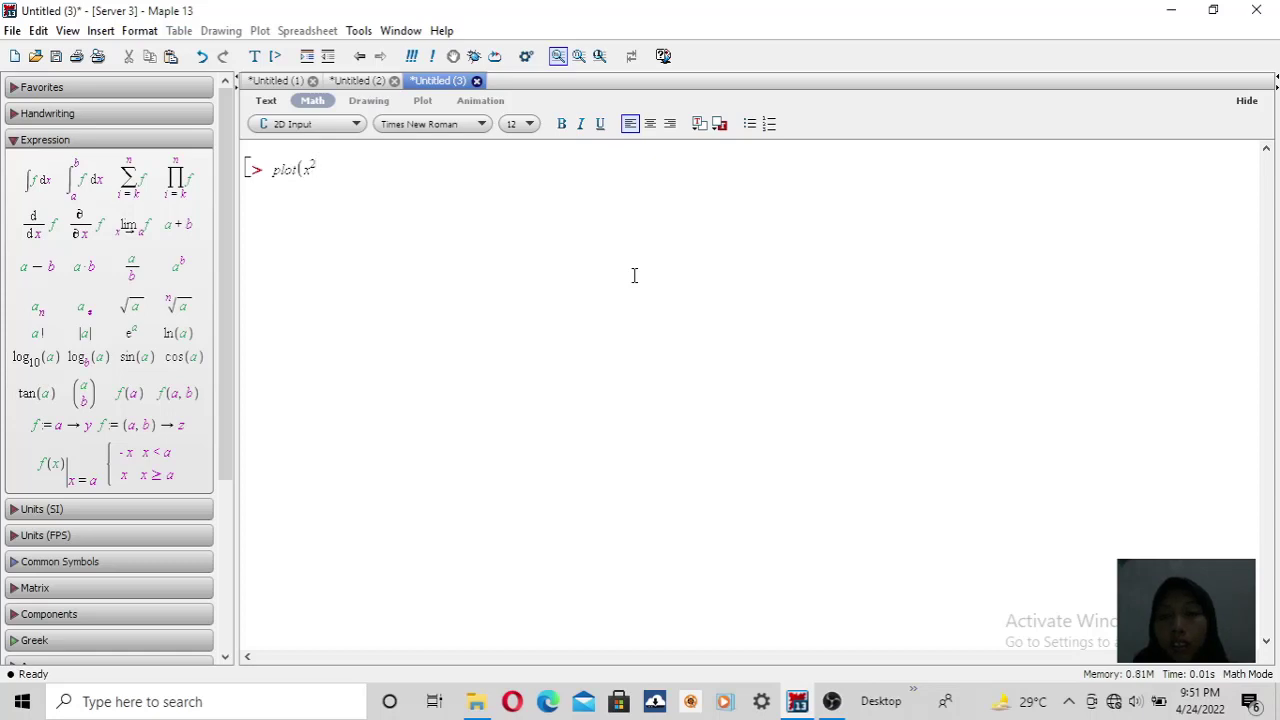
{"action": "key", "text": "Right"}
{"action": "type", "text": "-3"}
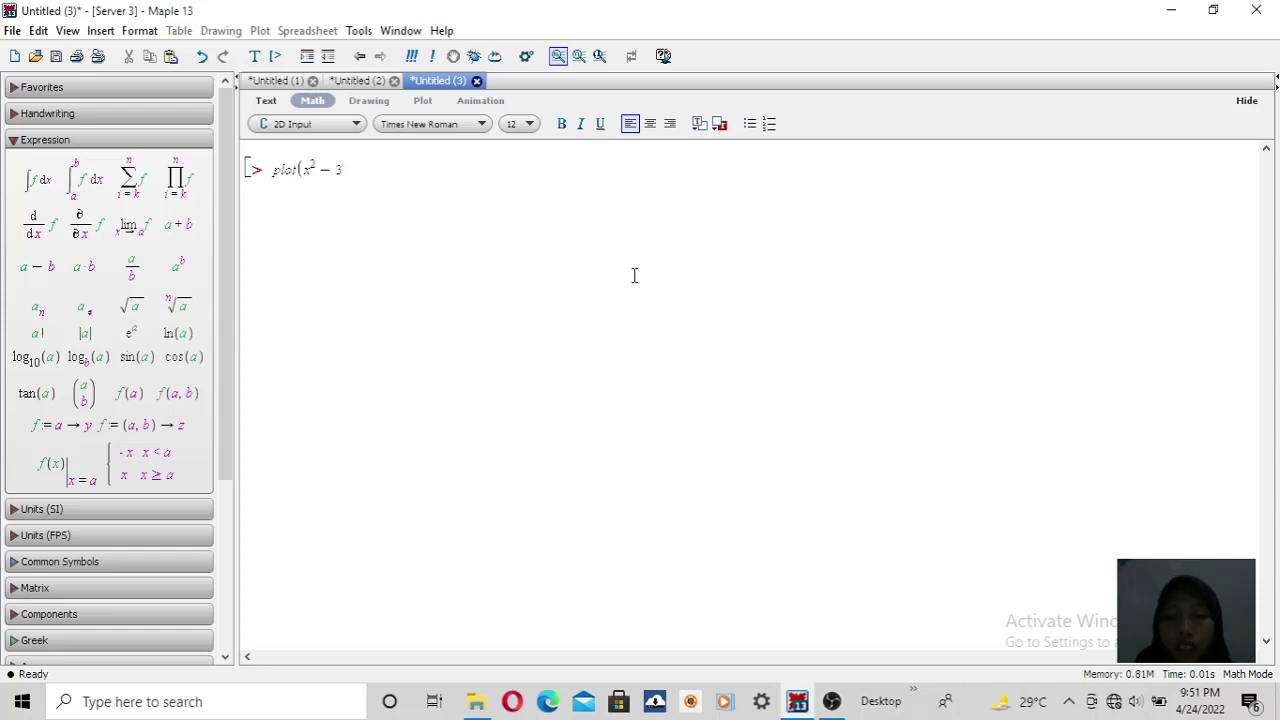
{"action": "type", "text": "x"}
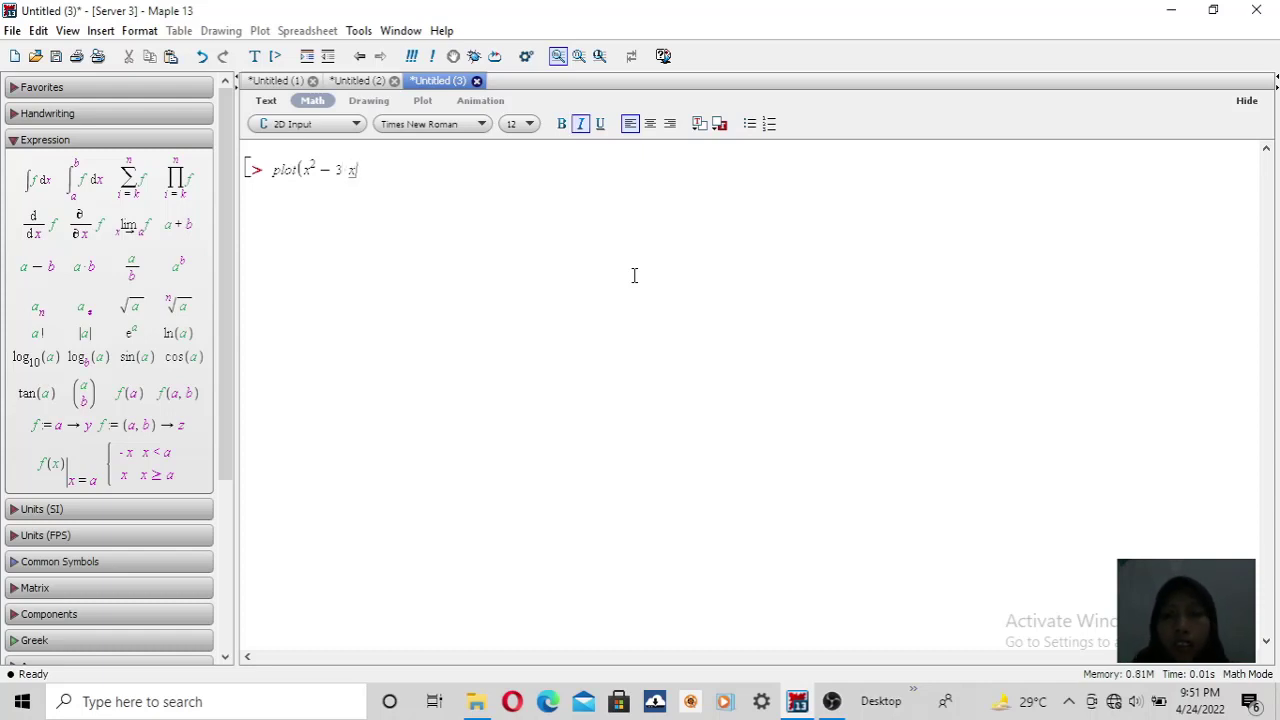
{"action": "type", "text": "+7"}
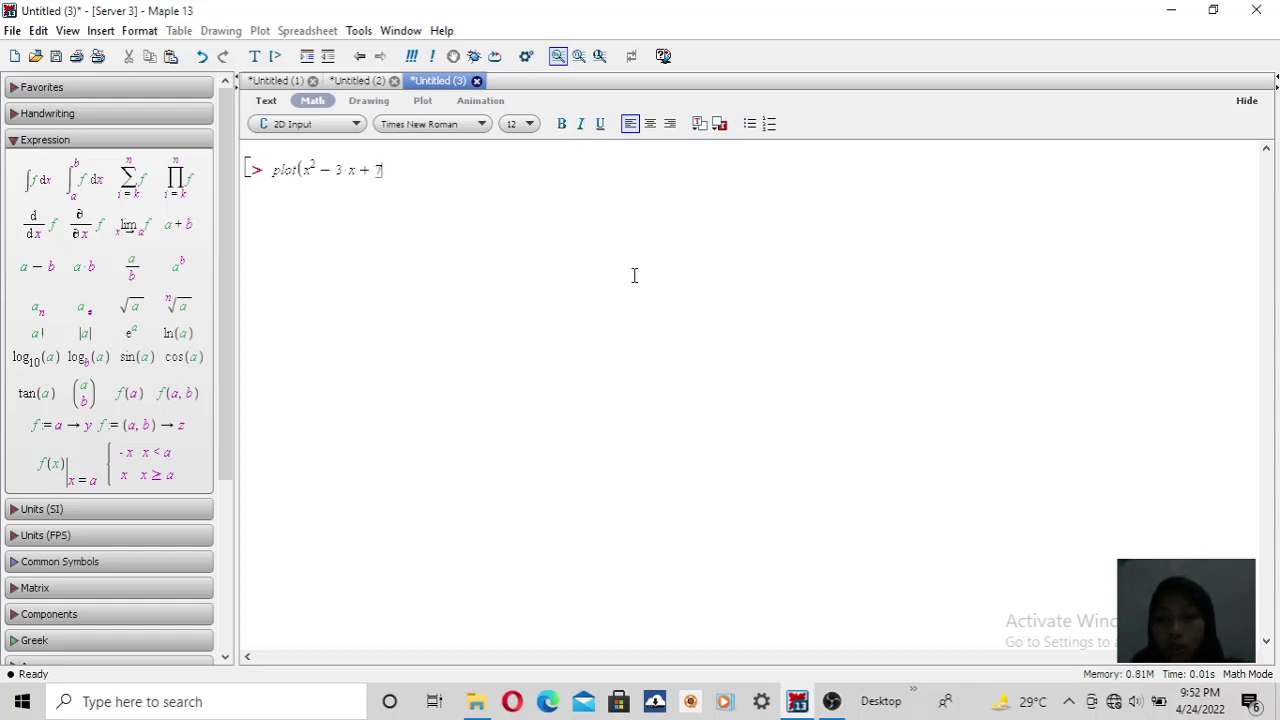
Step: Complete the quadratic's plot command with the range x = -10..10 and execute it
{"action": "type", "text": ",x"}
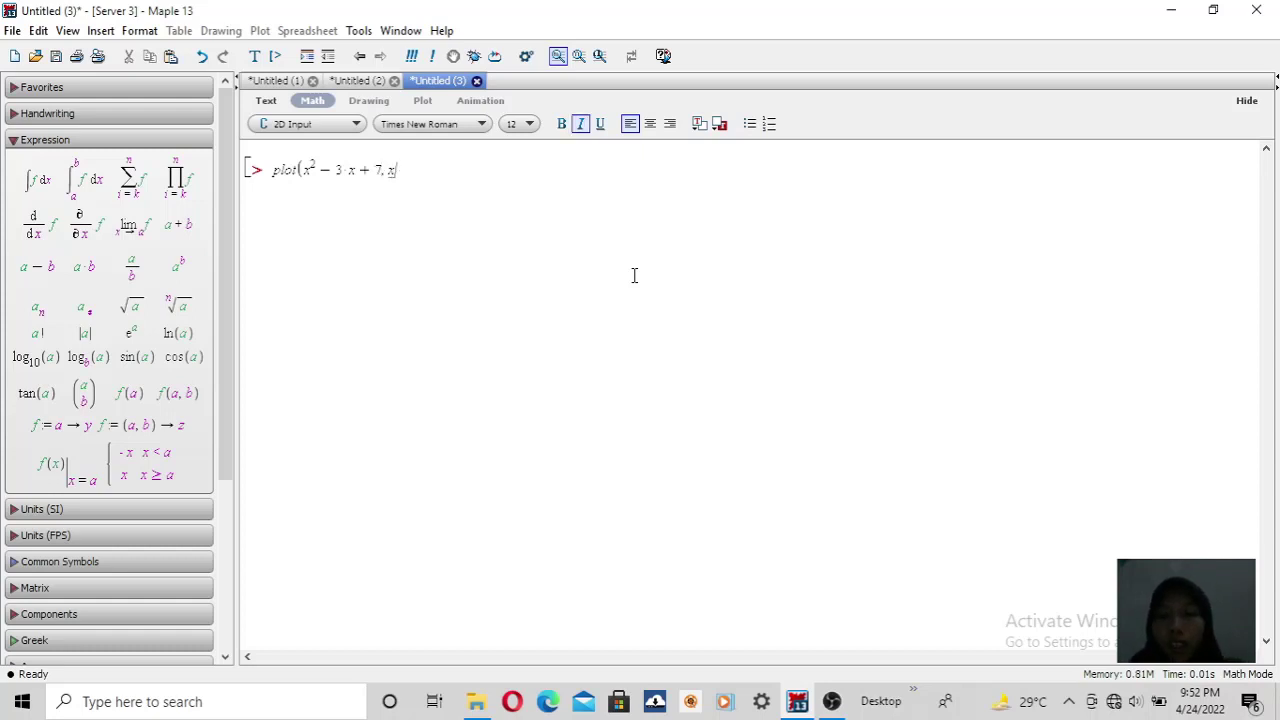
{"action": "type", "text": "="}
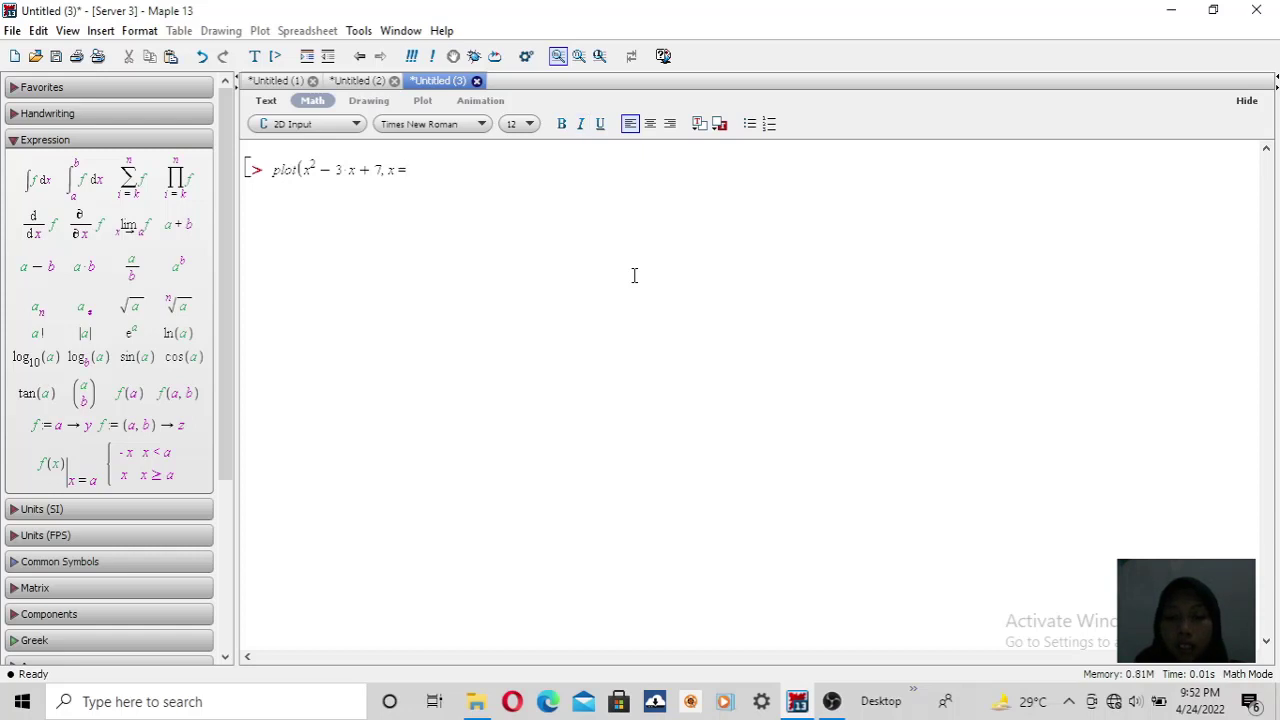
{"action": "type", "text": "-10"}
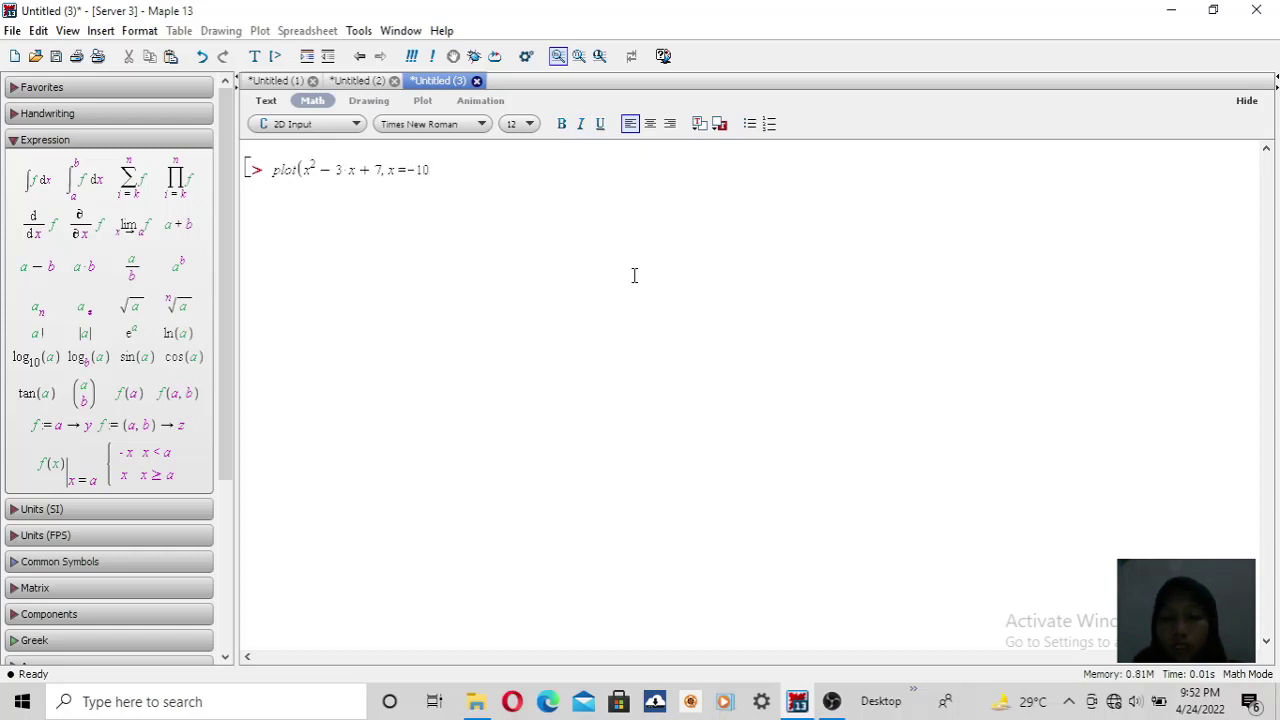
{"action": "type", "text": "..10"}
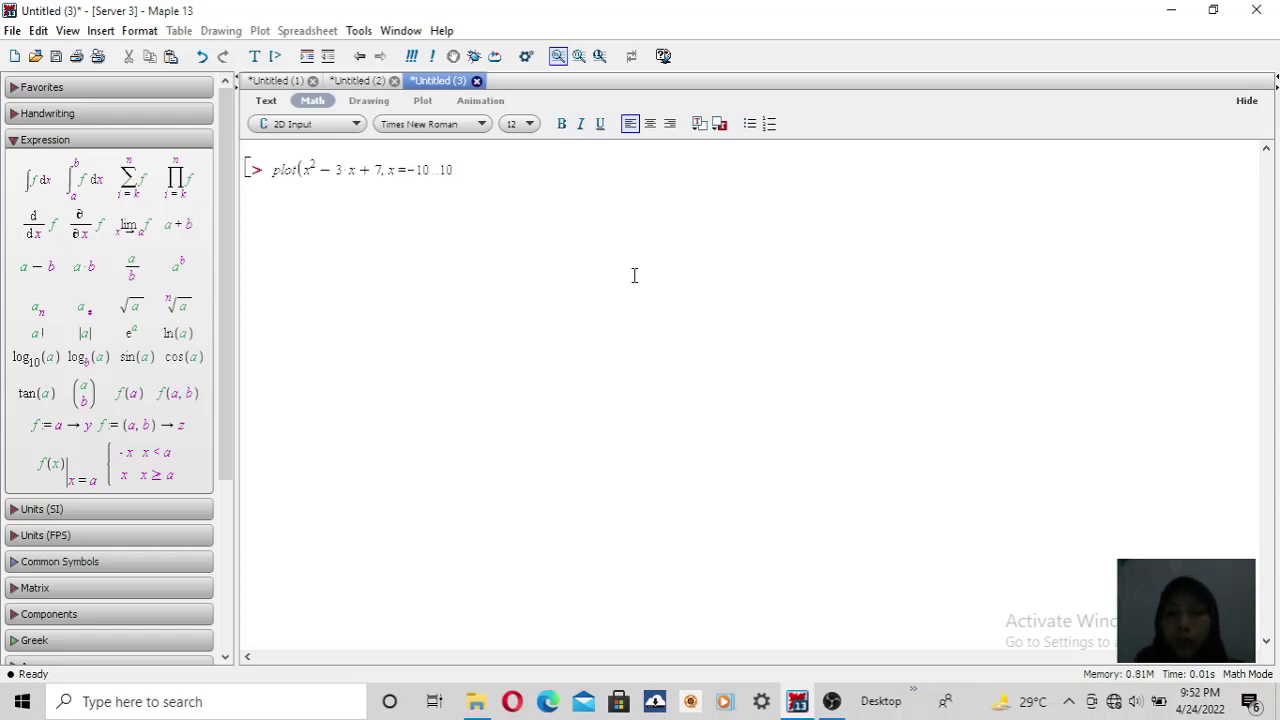
{"action": "type", "text": ")"}
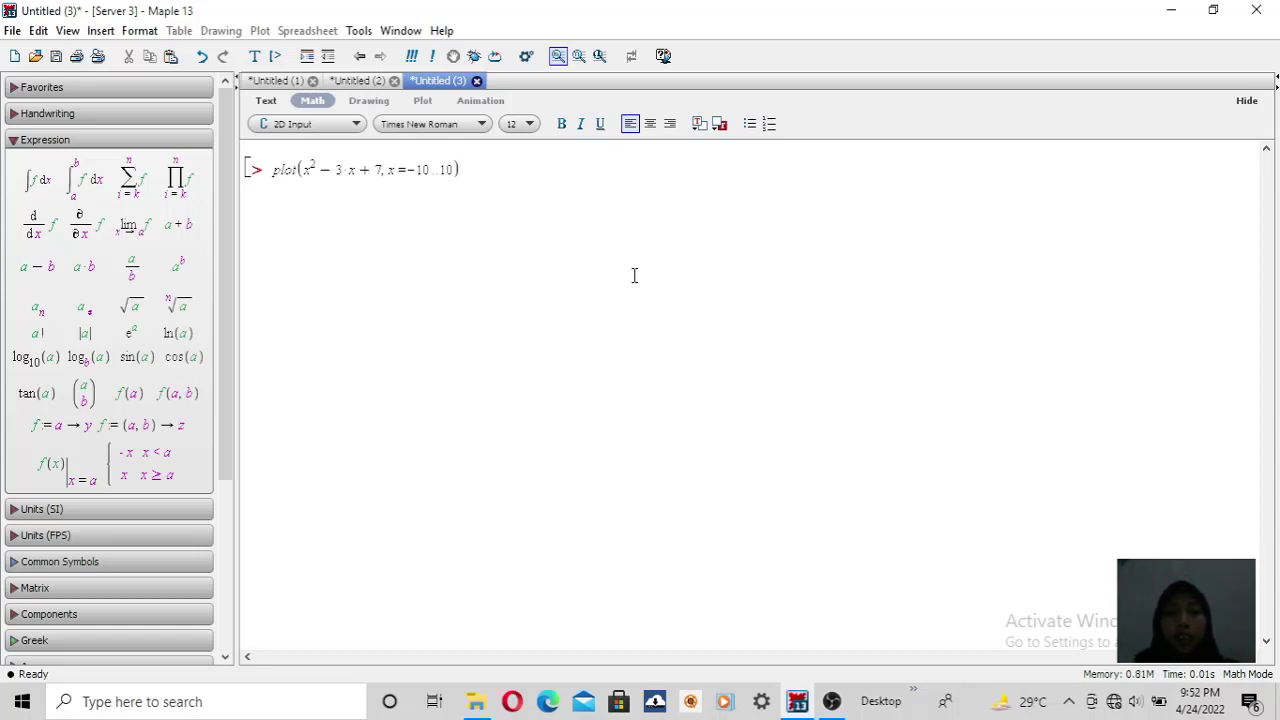
{"action": "key", "text": "Return"}
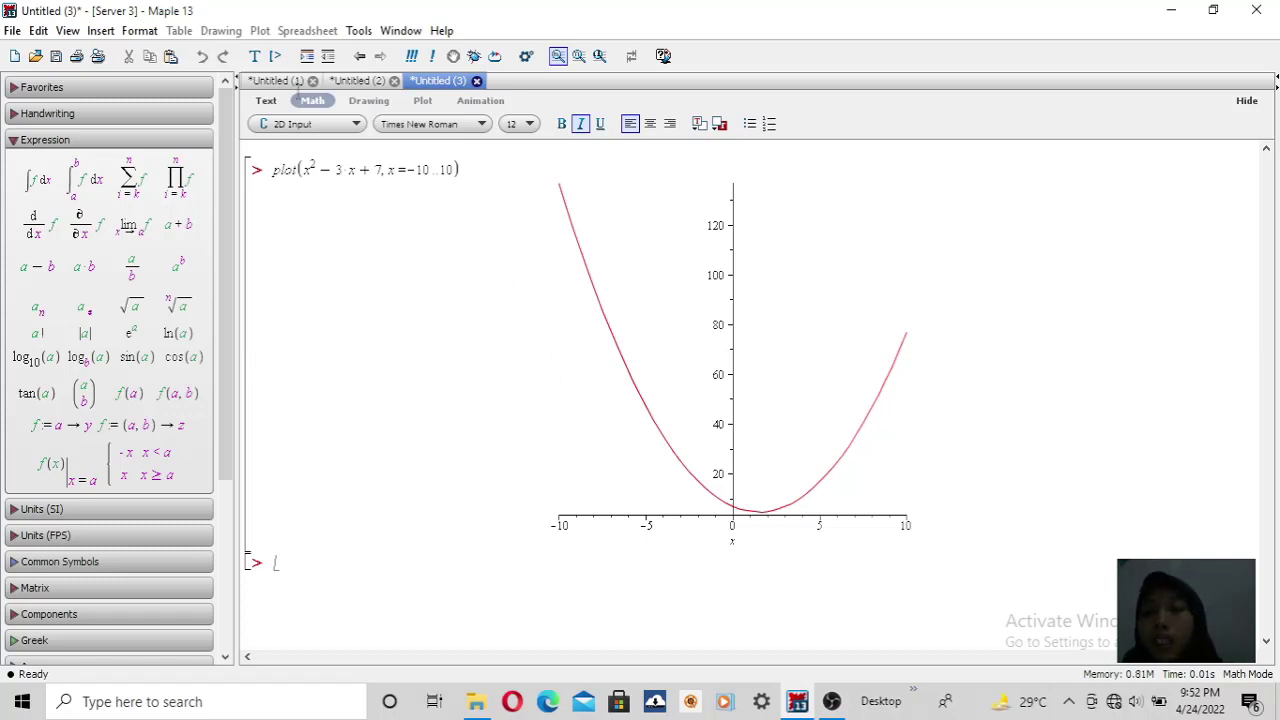
Step: In a new document, Untitled (4), start a plot command for the expression sin(x) + 2*cos(x)
{"action": "left_click", "coordinate": [297, 84]}
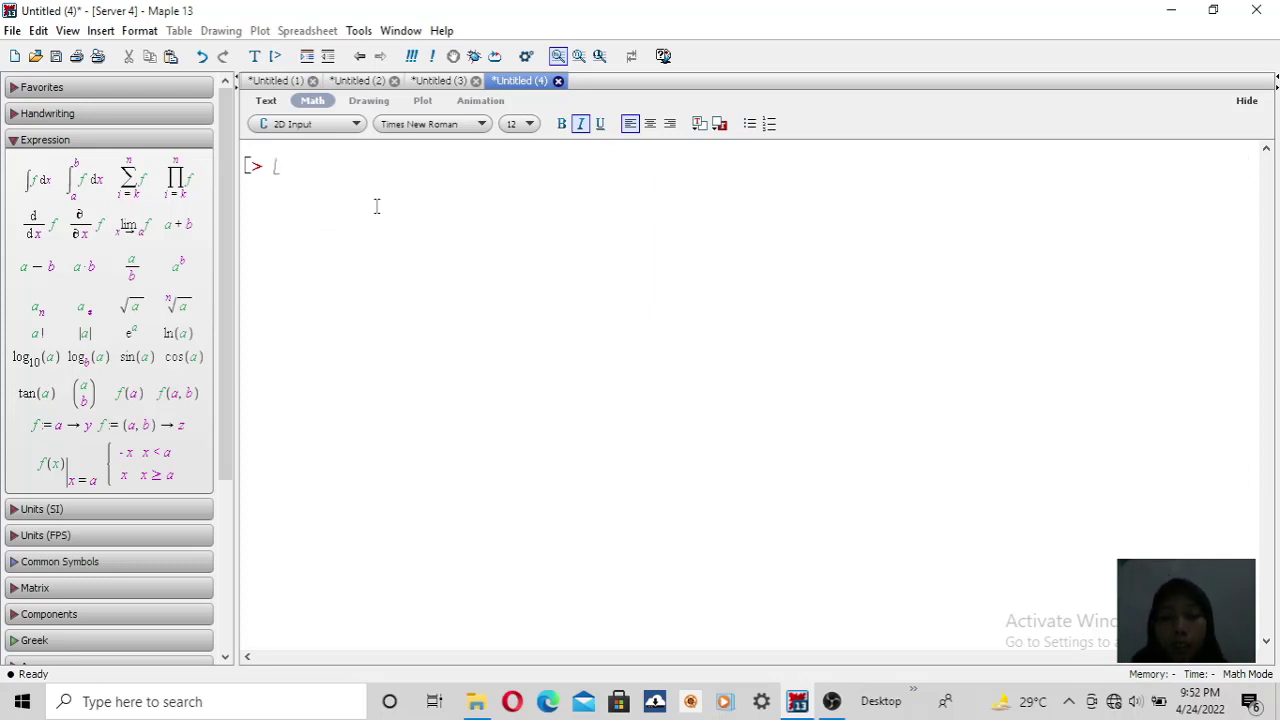
{"action": "type", "text": "plot"}
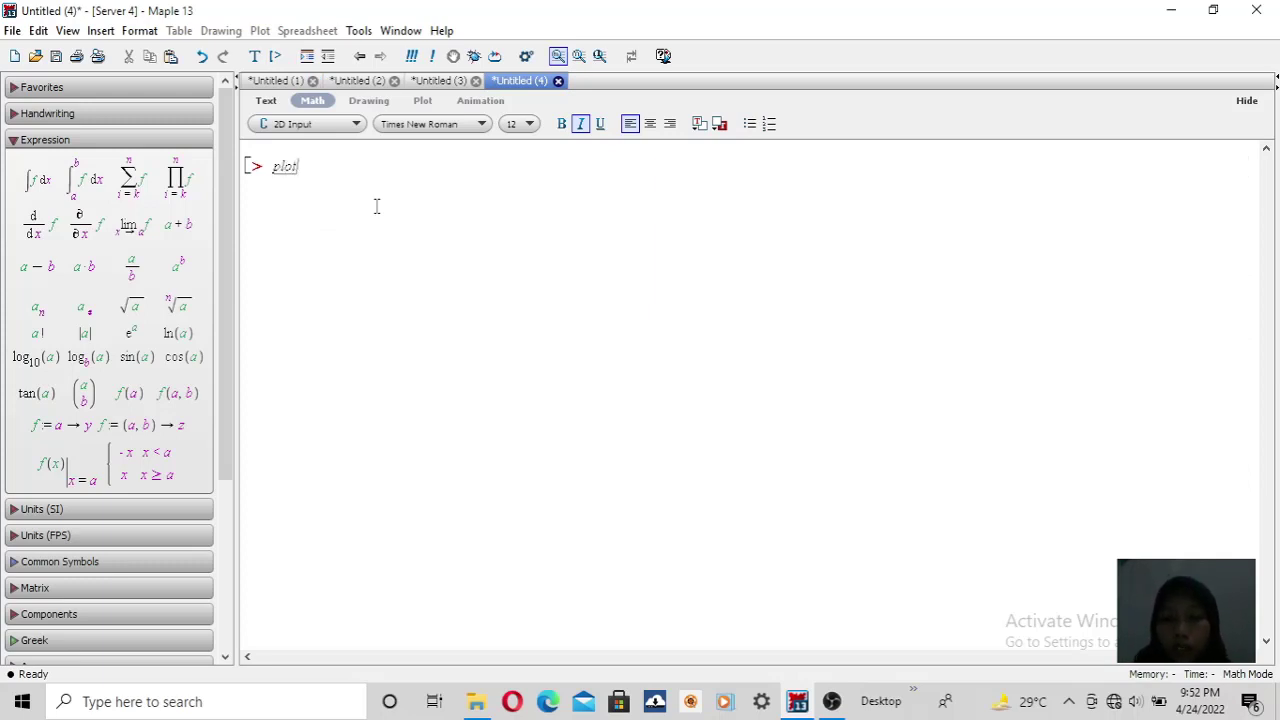
{"action": "type", "text": "("}
{"action": "type", "text": "sin("}
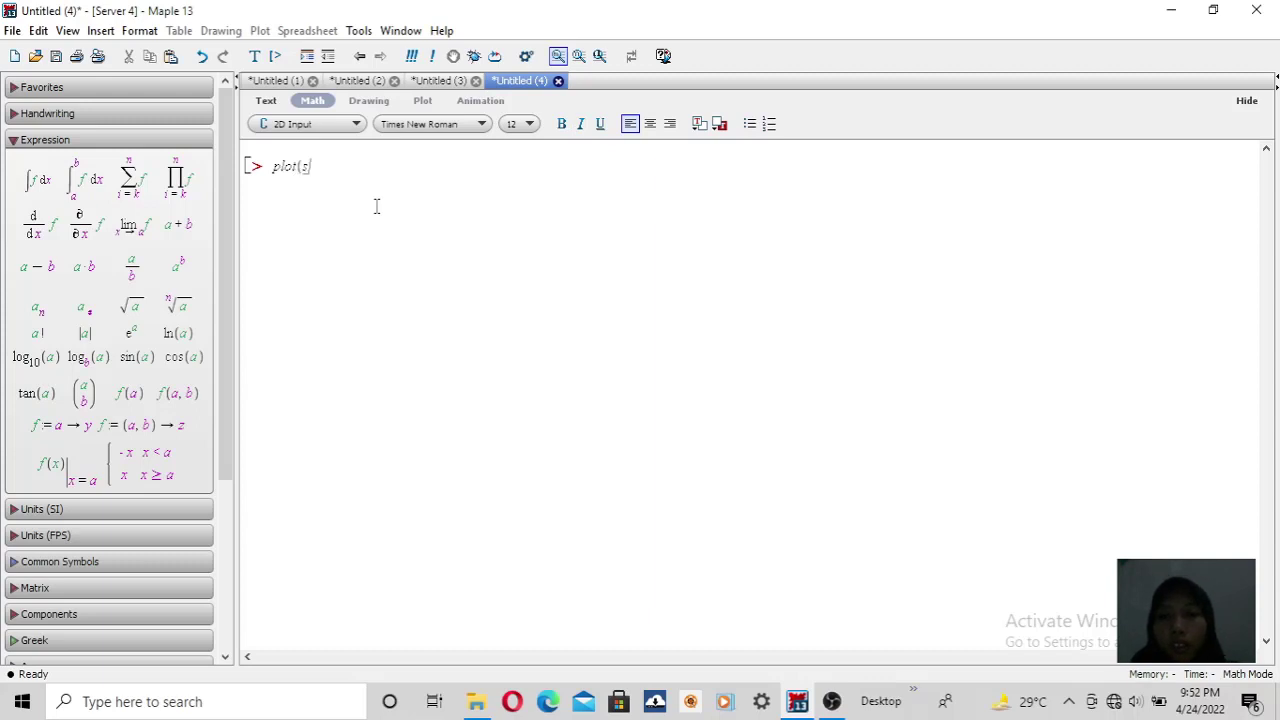
{"action": "type", "text": "x"}
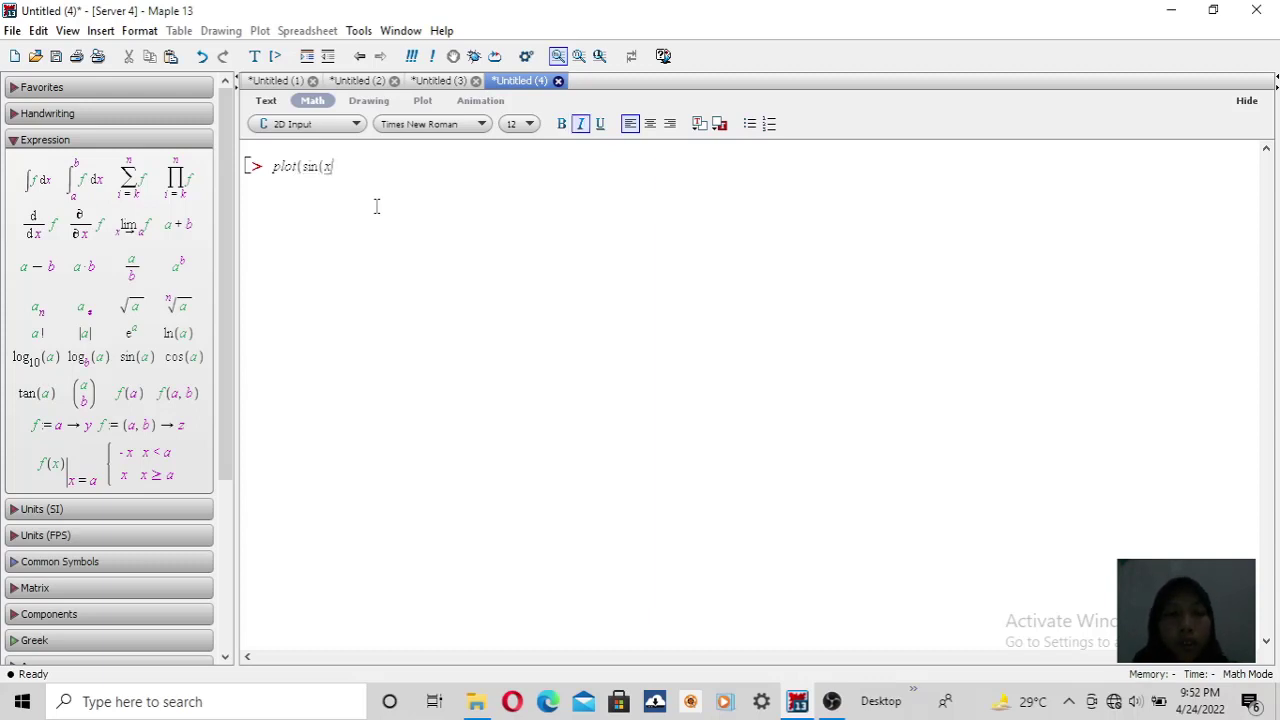
{"action": "type", "text": ")"}
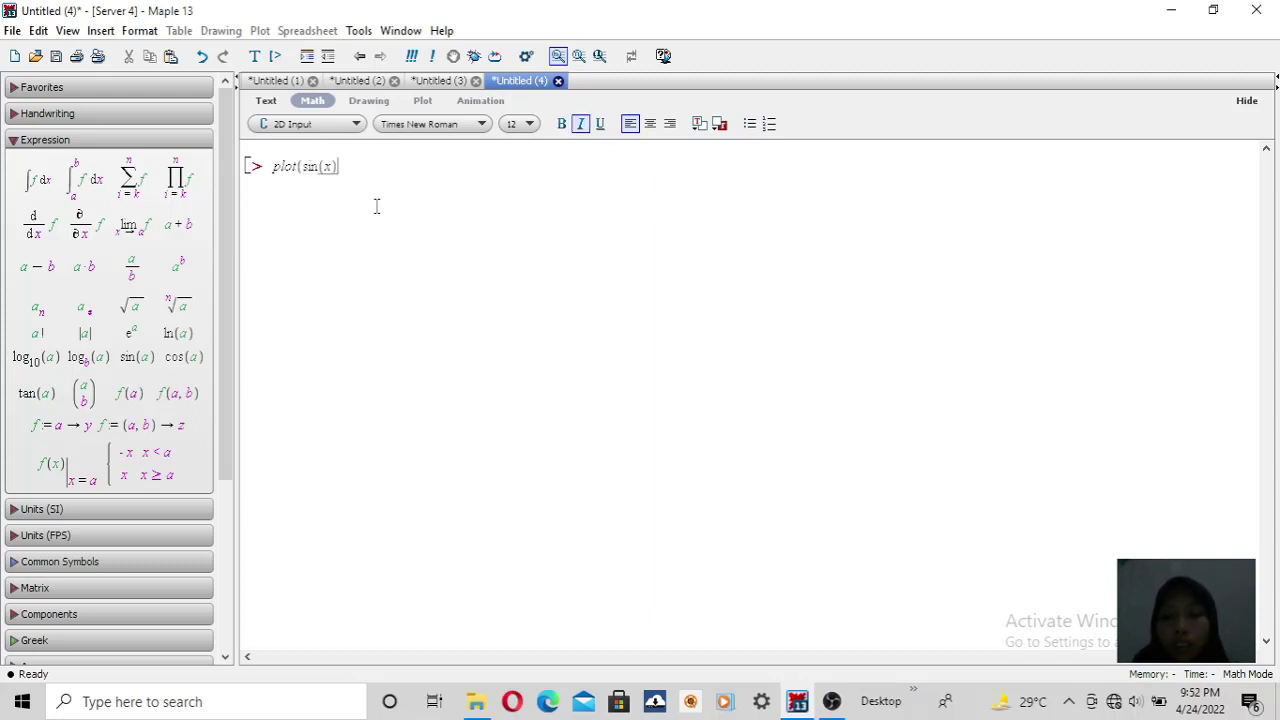
{"action": "type", "text": "+2"}
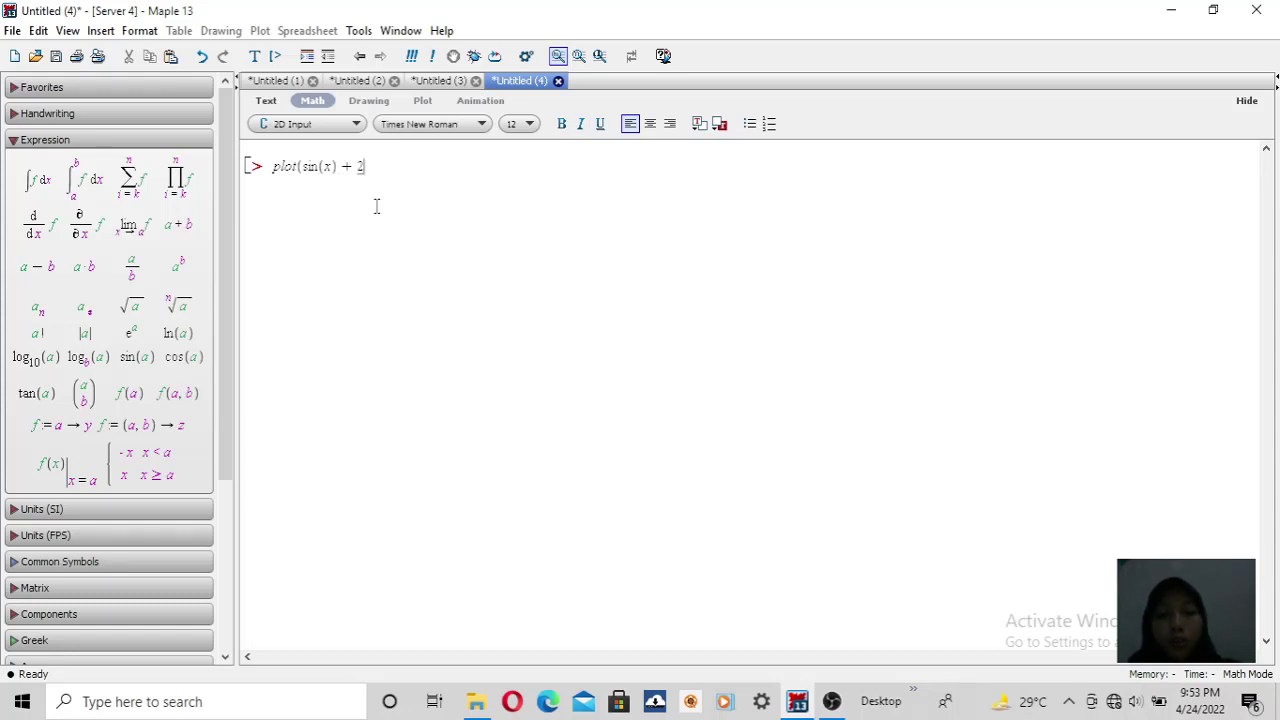
{"action": "type", "text": "*cos"}
{"action": "type", "text": "(x)"}
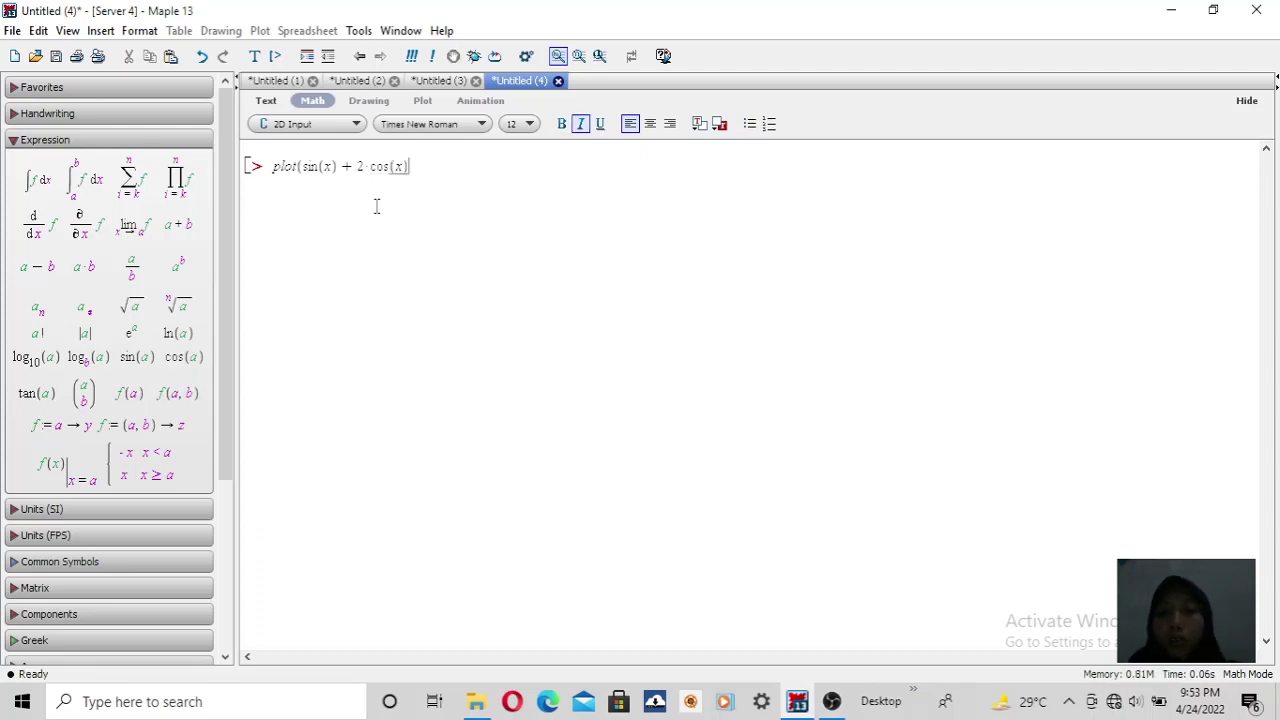
Step: Complete the trigonometric plot command with the range x = -5..8 and execute it
{"action": "type", "text": ","}
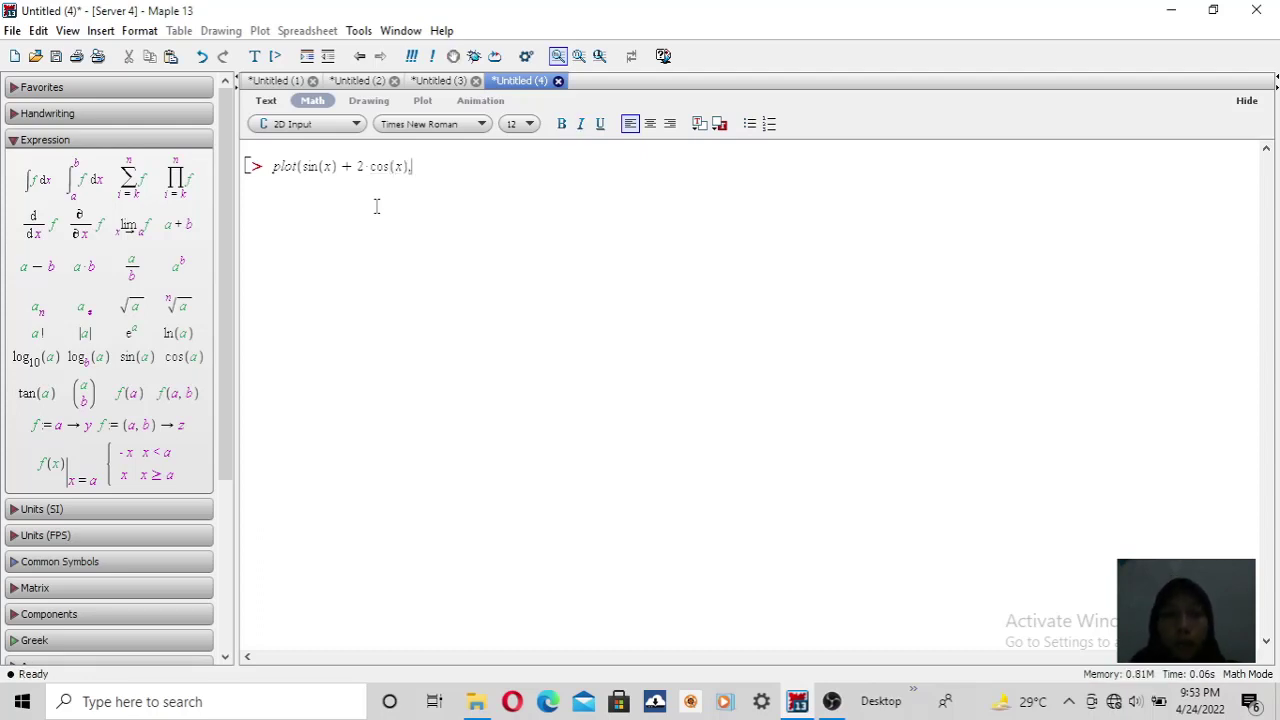
{"action": "type", "text": "x=-5"}
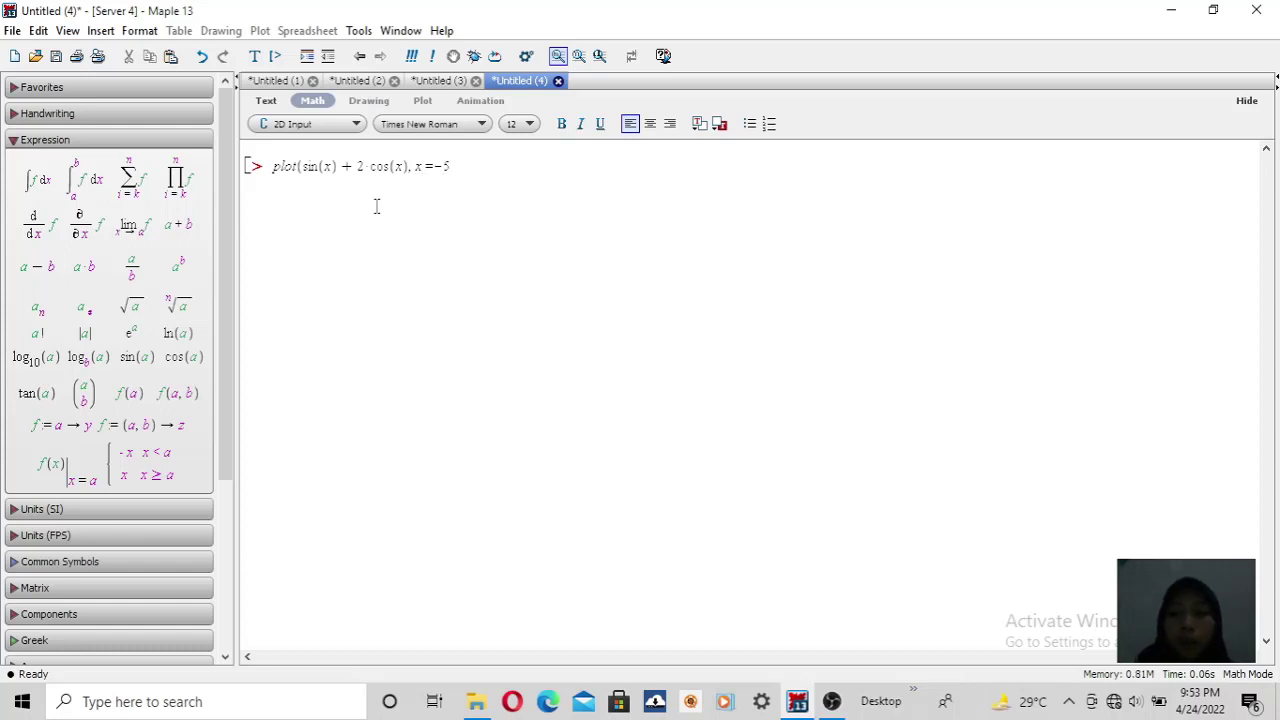
{"action": "type", "text": "."}
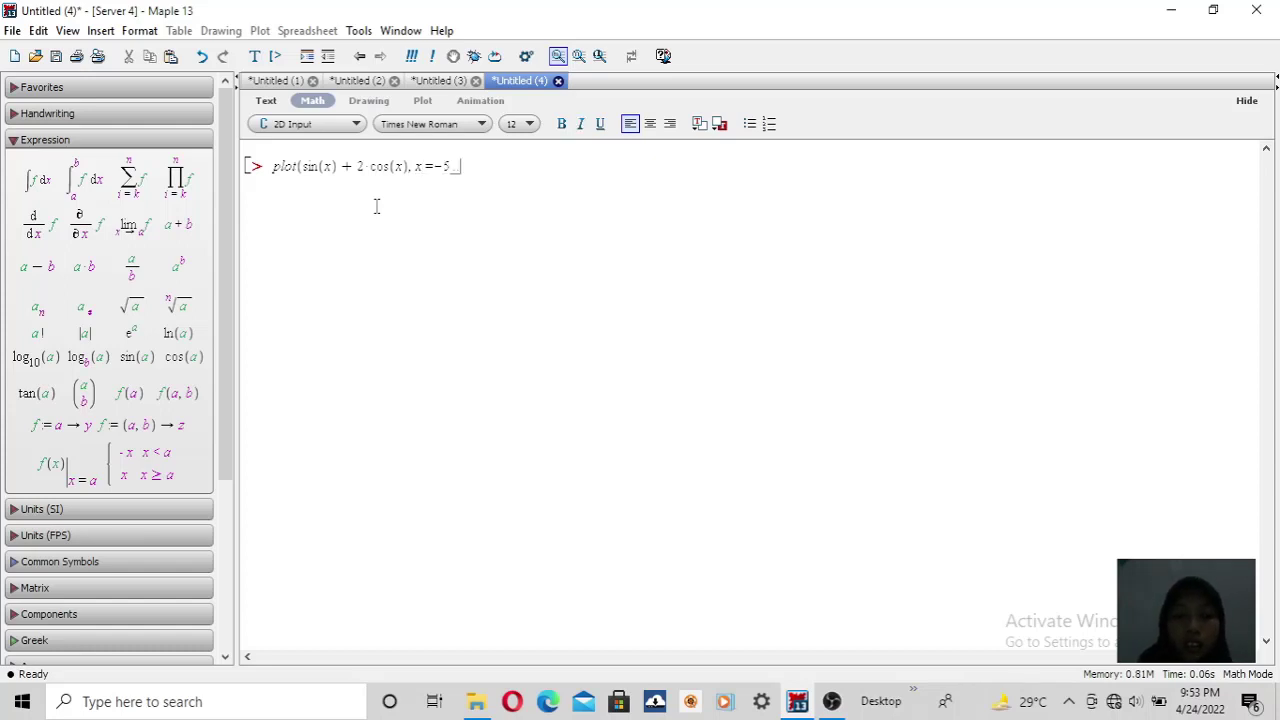
{"action": "type", "text": ".8)"}
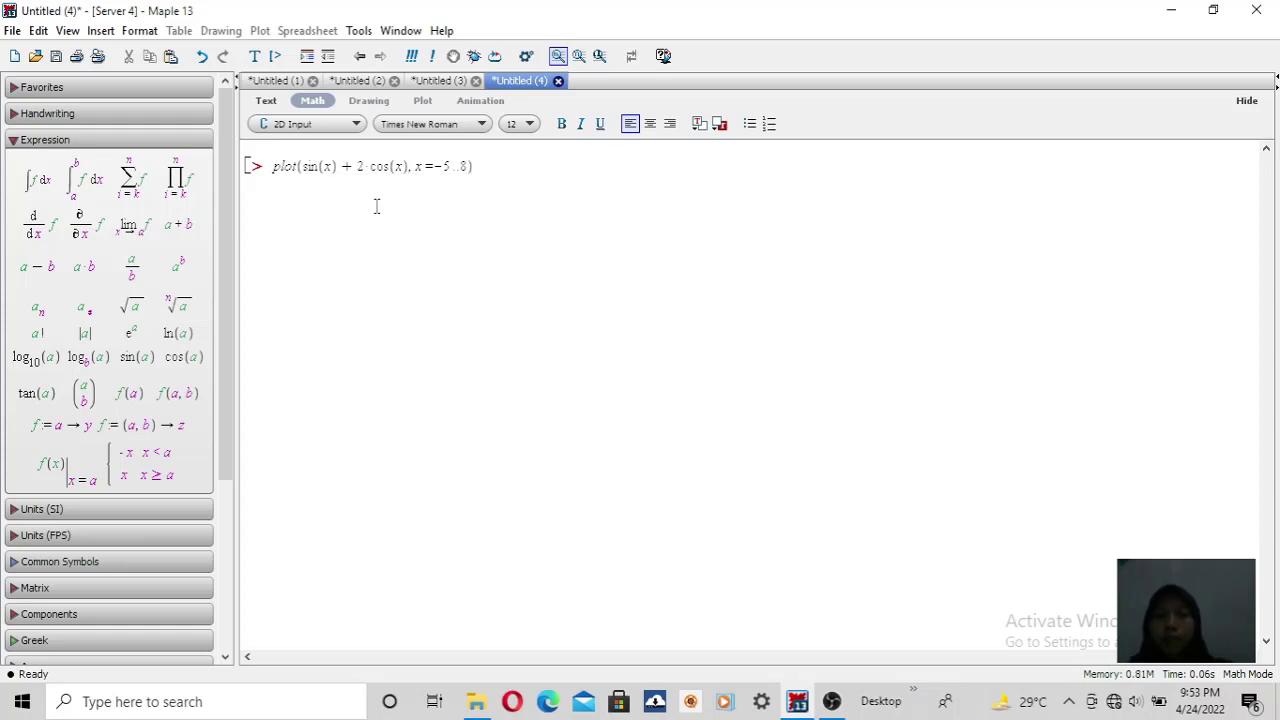
{"action": "key", "text": "Return"}
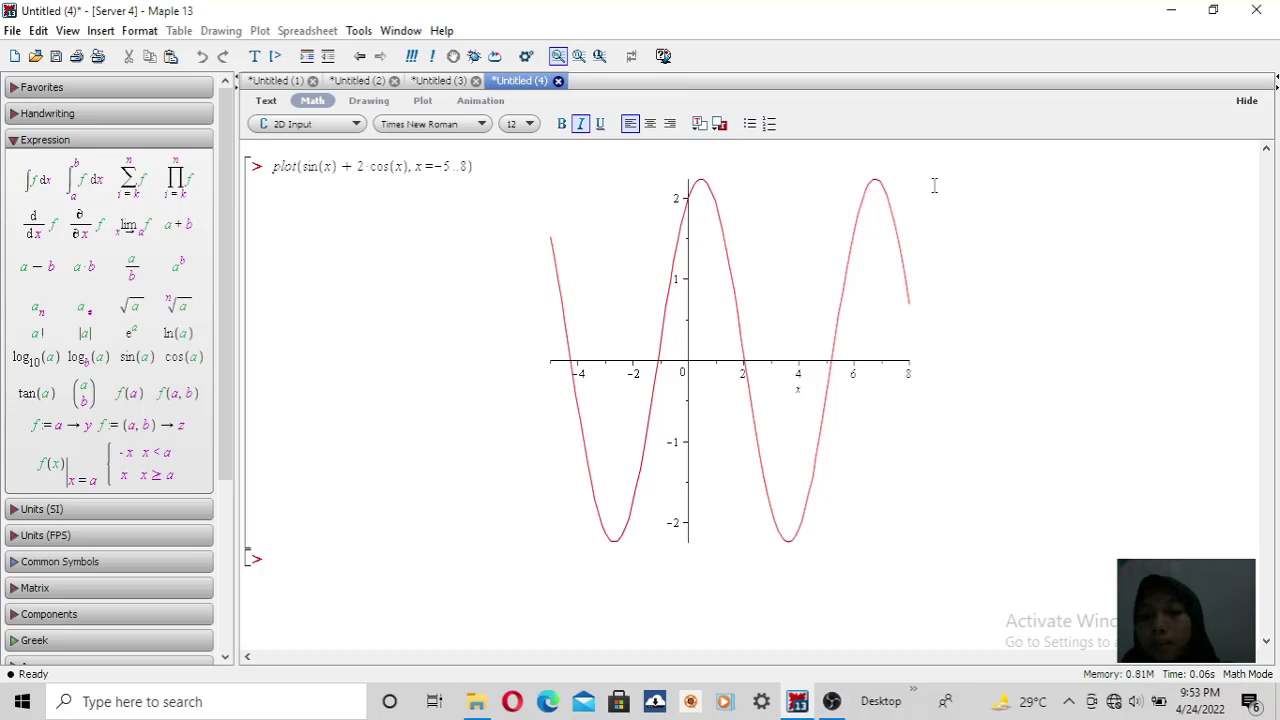
Step: In a new document, insert an execution prompt and start a plot command for a piecewise function with x - 2 for x > 1
{"action": "key", "text": "ctrl+n"}
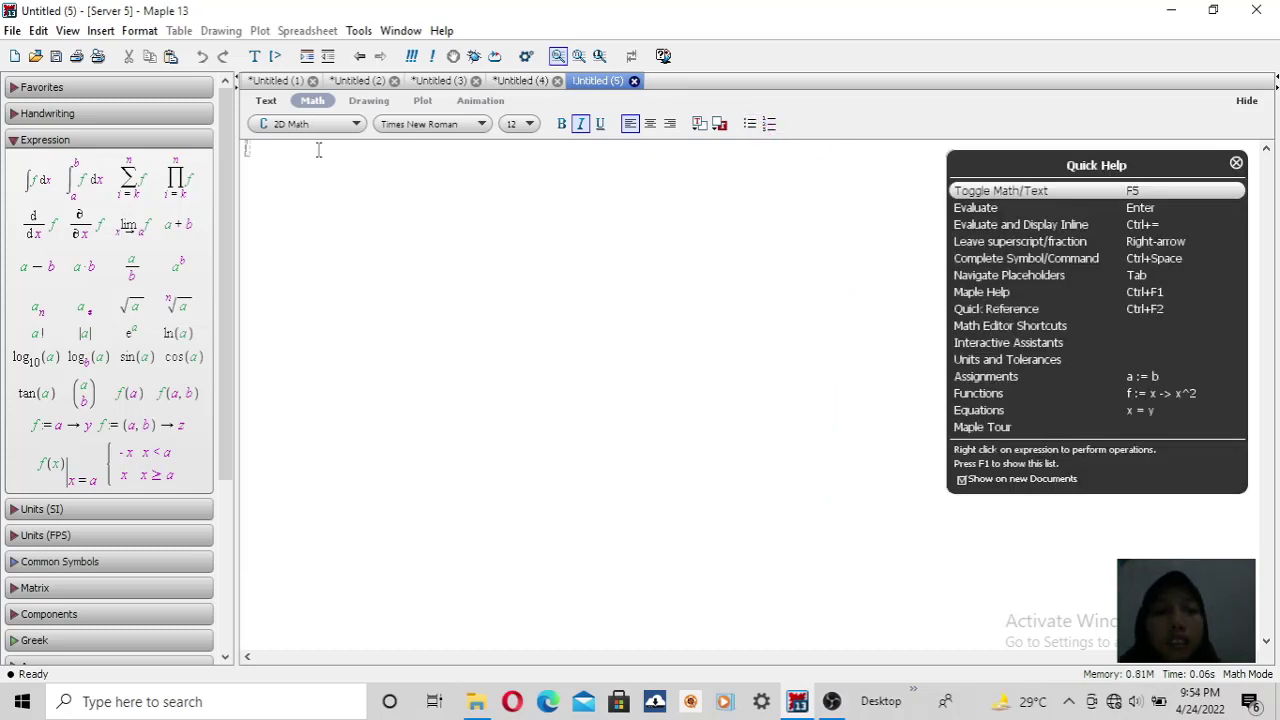
{"action": "left_click", "coordinate": [275, 56]}
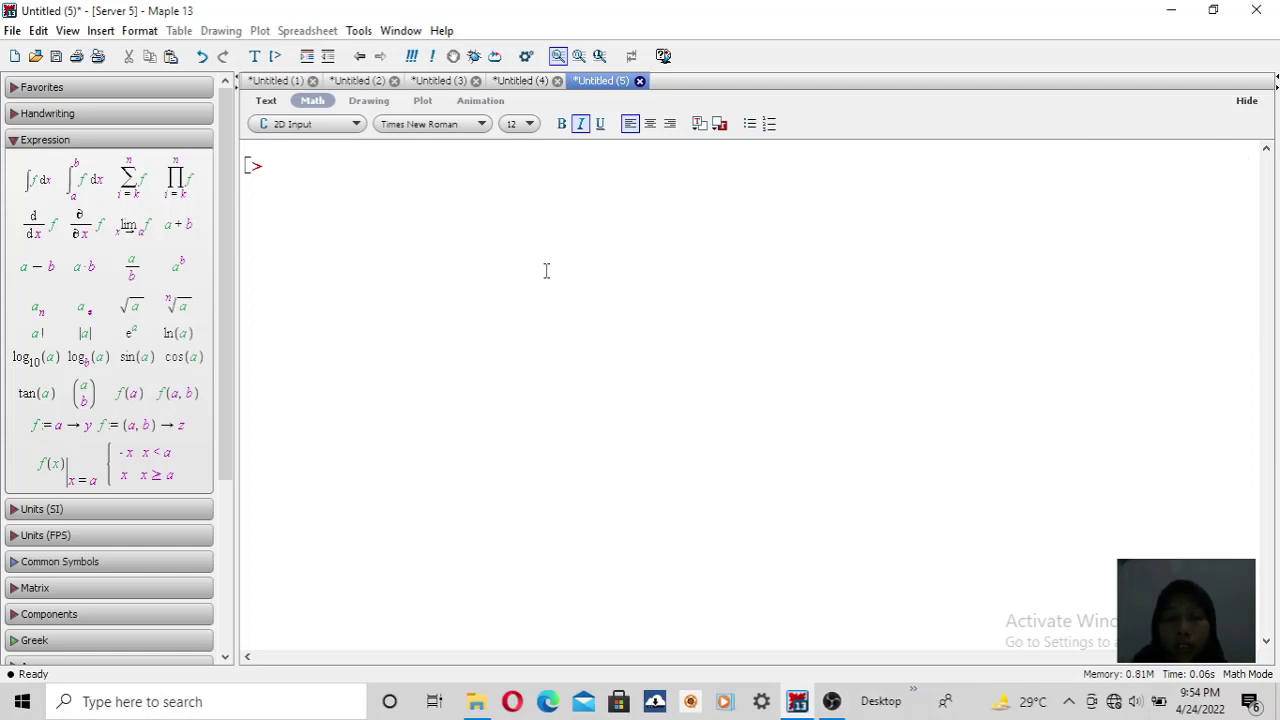
{"action": "type", "text": "plot("}
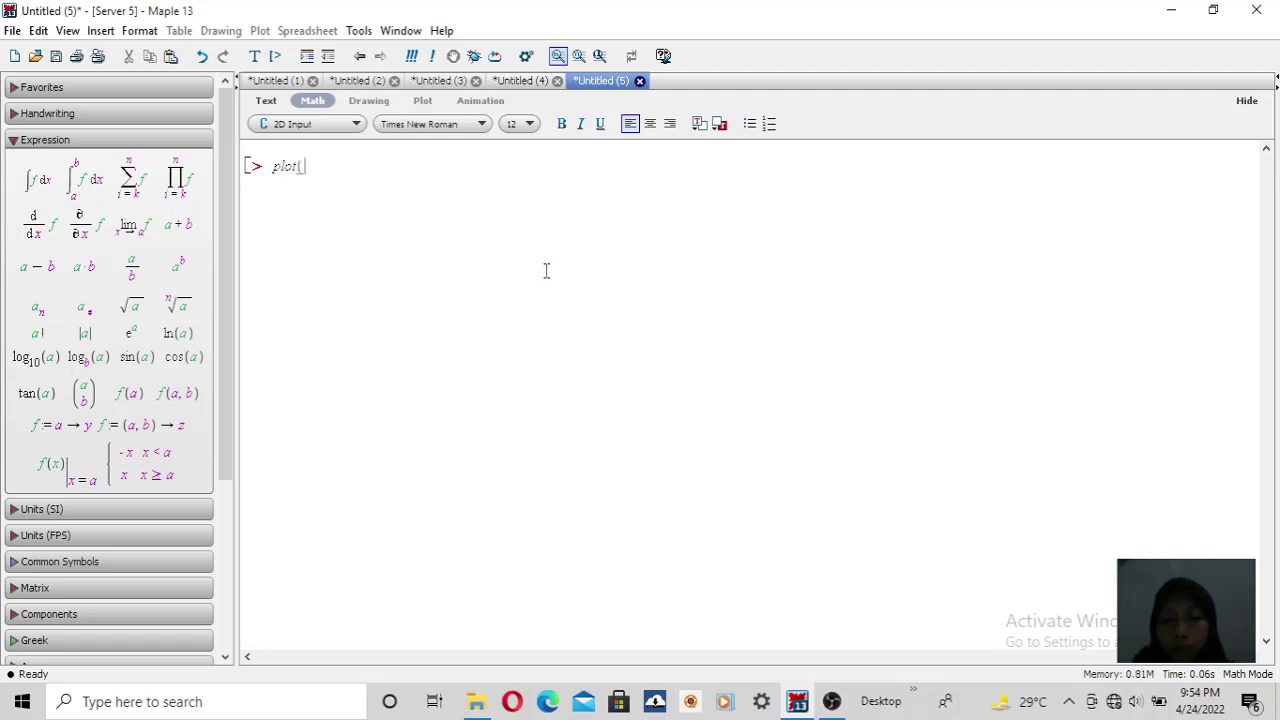
{"action": "type", "text": "piecewis"}
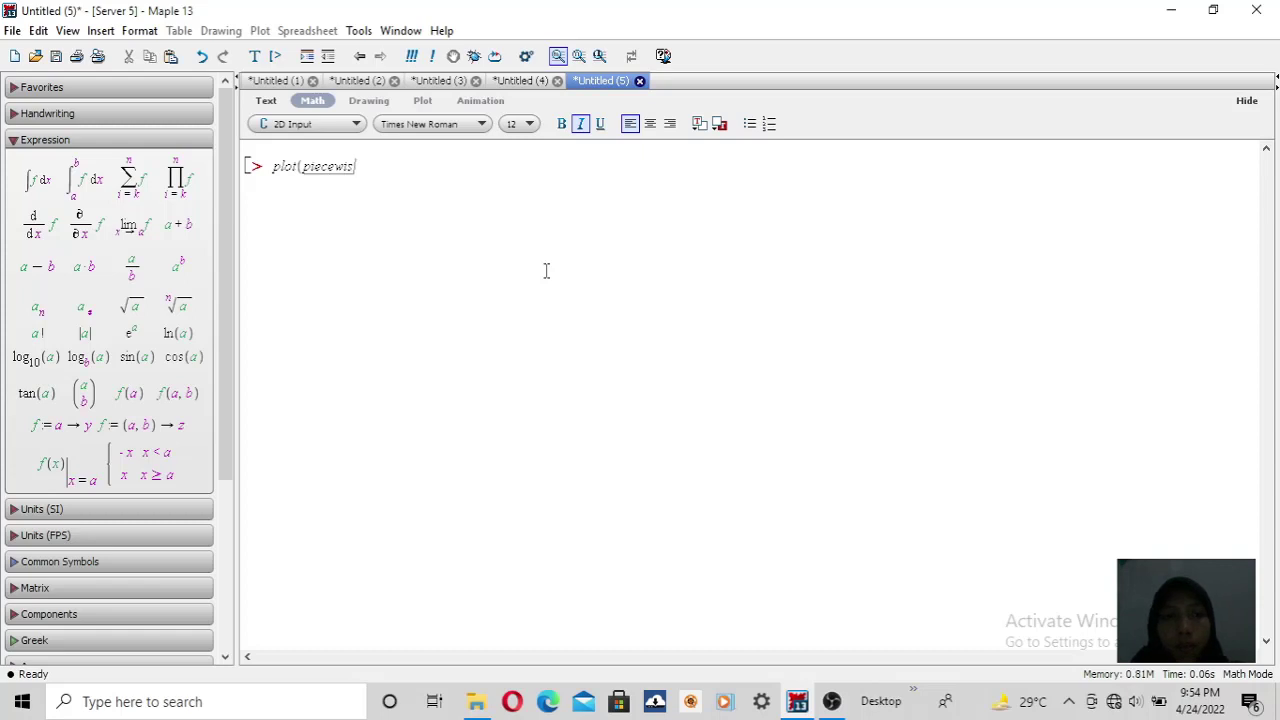
{"action": "type", "text": "e"}
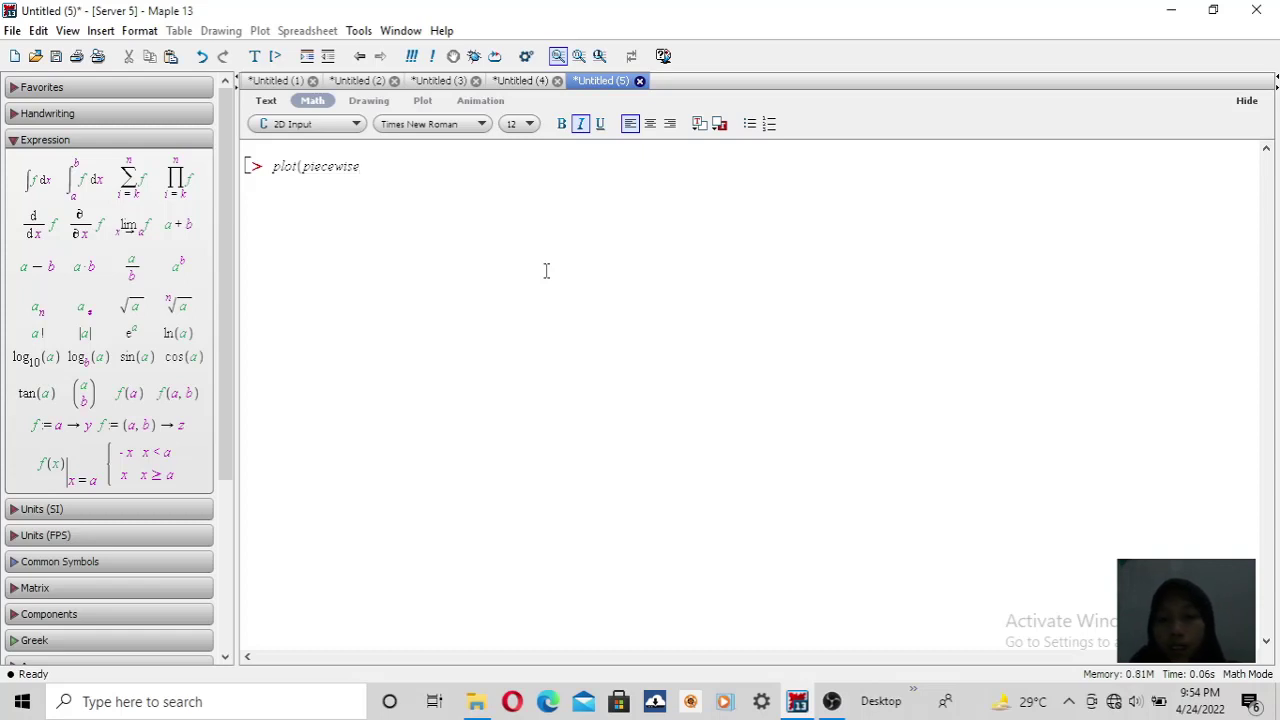
{"action": "type", "text": "(x>1"}
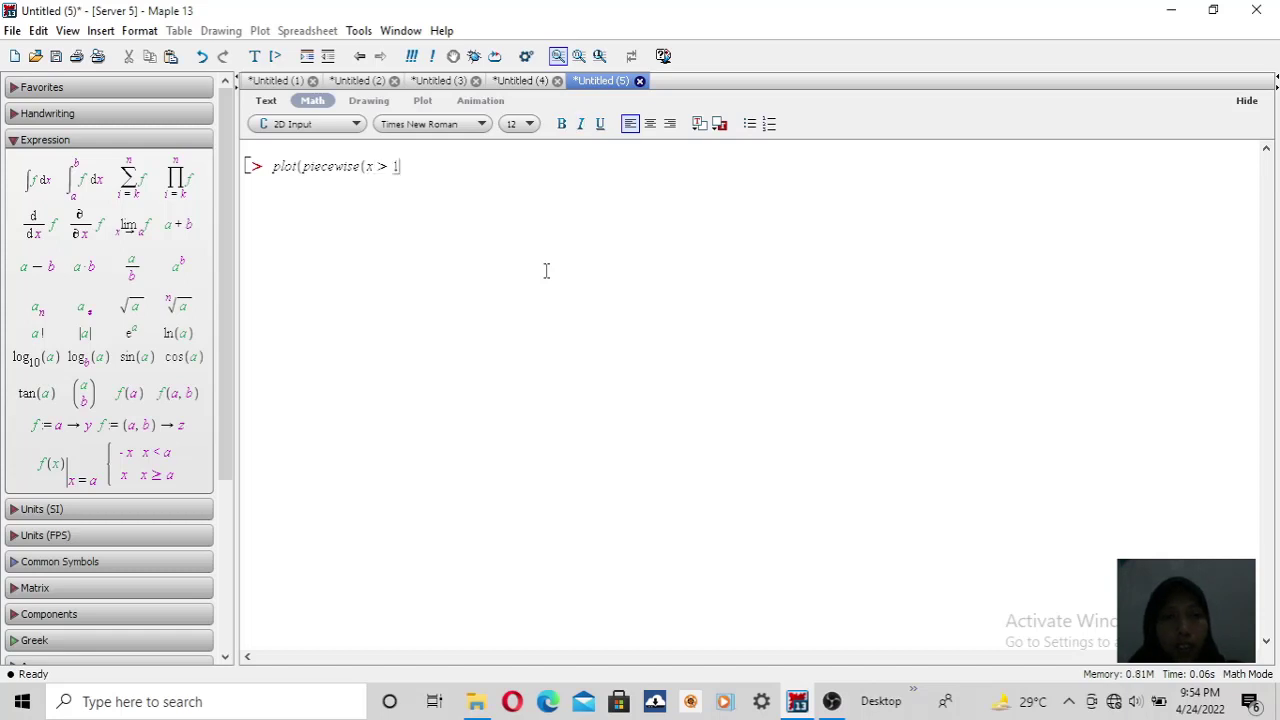
{"action": "type", "text": ",x-2"}
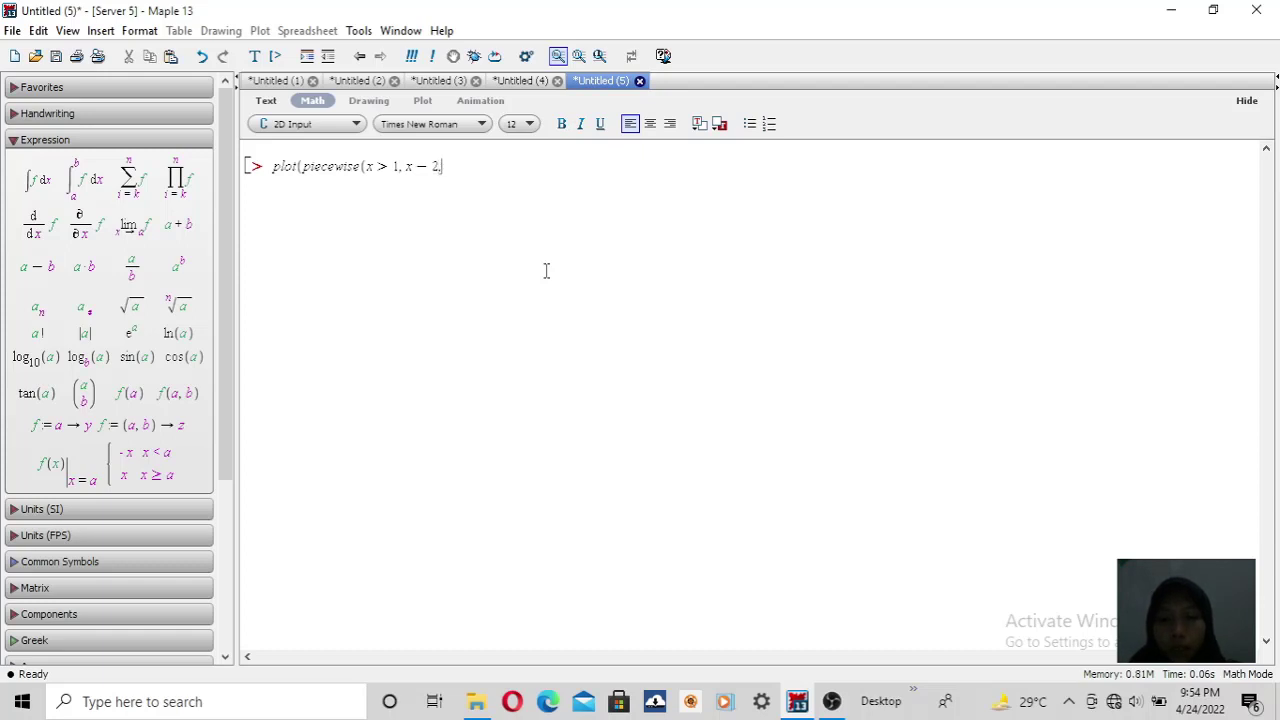
Step: Add the second branch to the piecewise function: -x + 3 for x <= 1
{"action": "type", "text": ",x"}
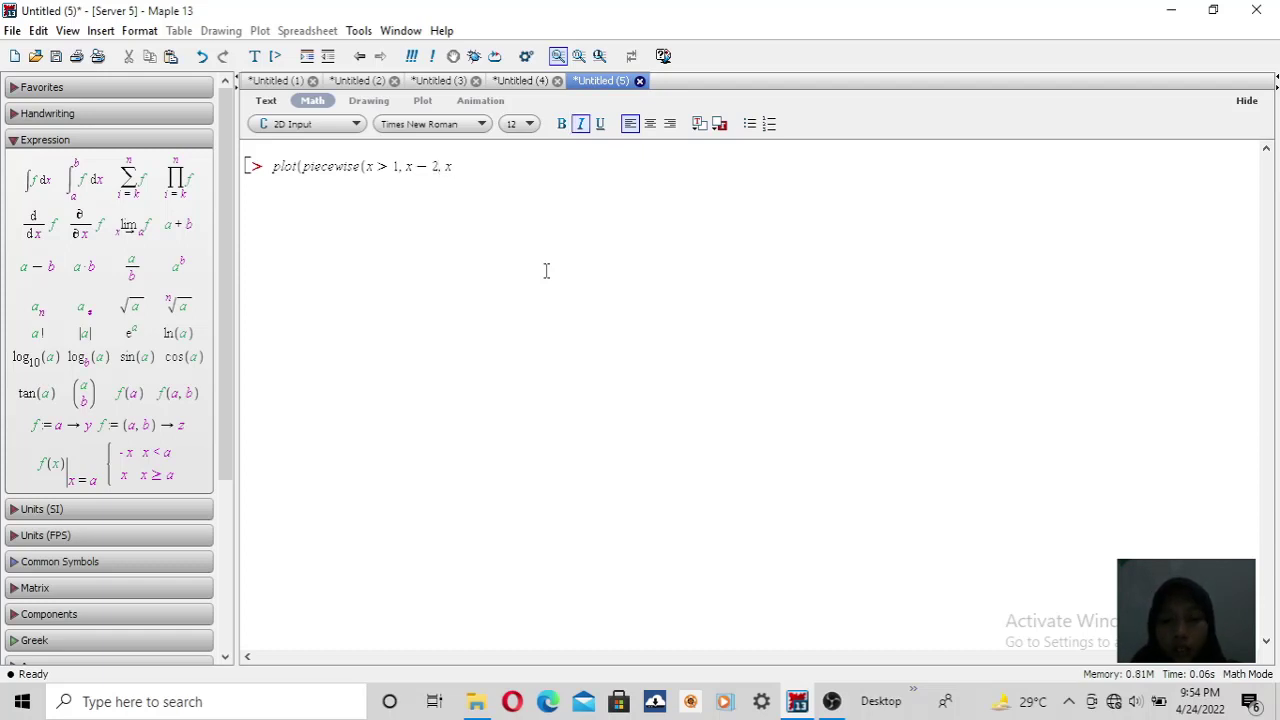
{"action": "type", "text": "<="}
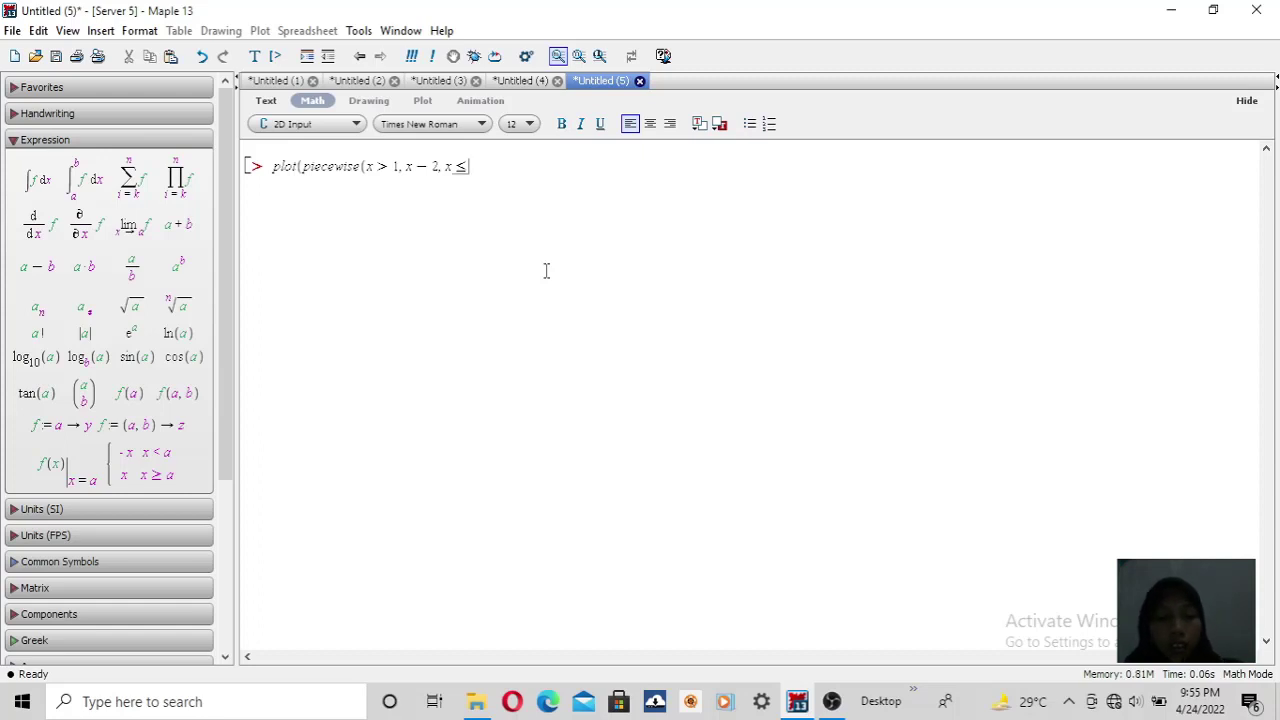
{"action": "type", "text": "1"}
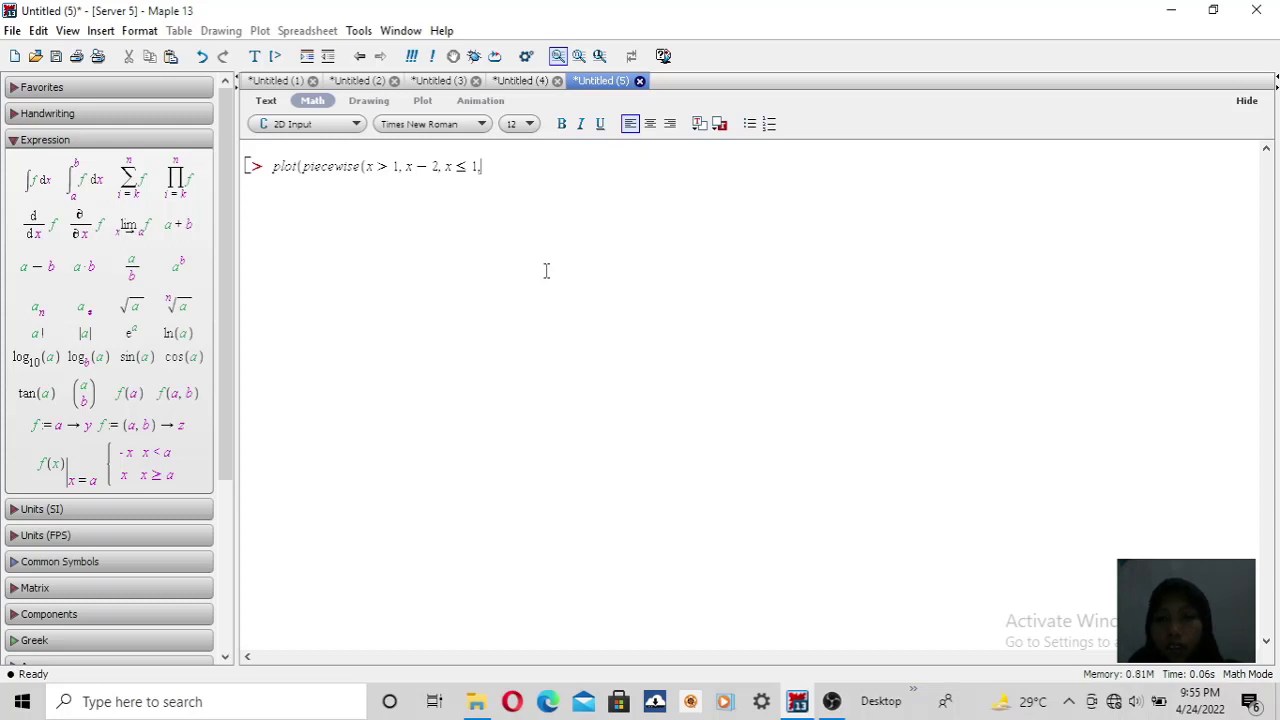
{"action": "type", "text": ",-x"}
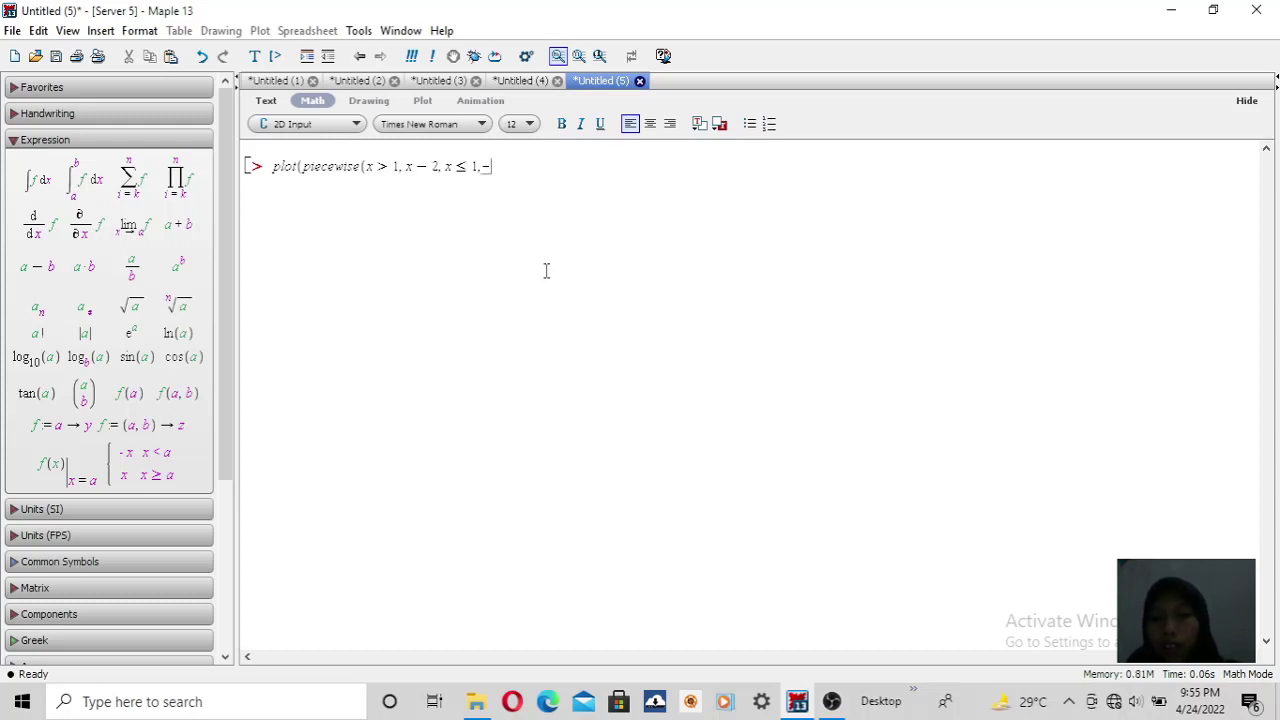
{"action": "type", "text": "+3"}
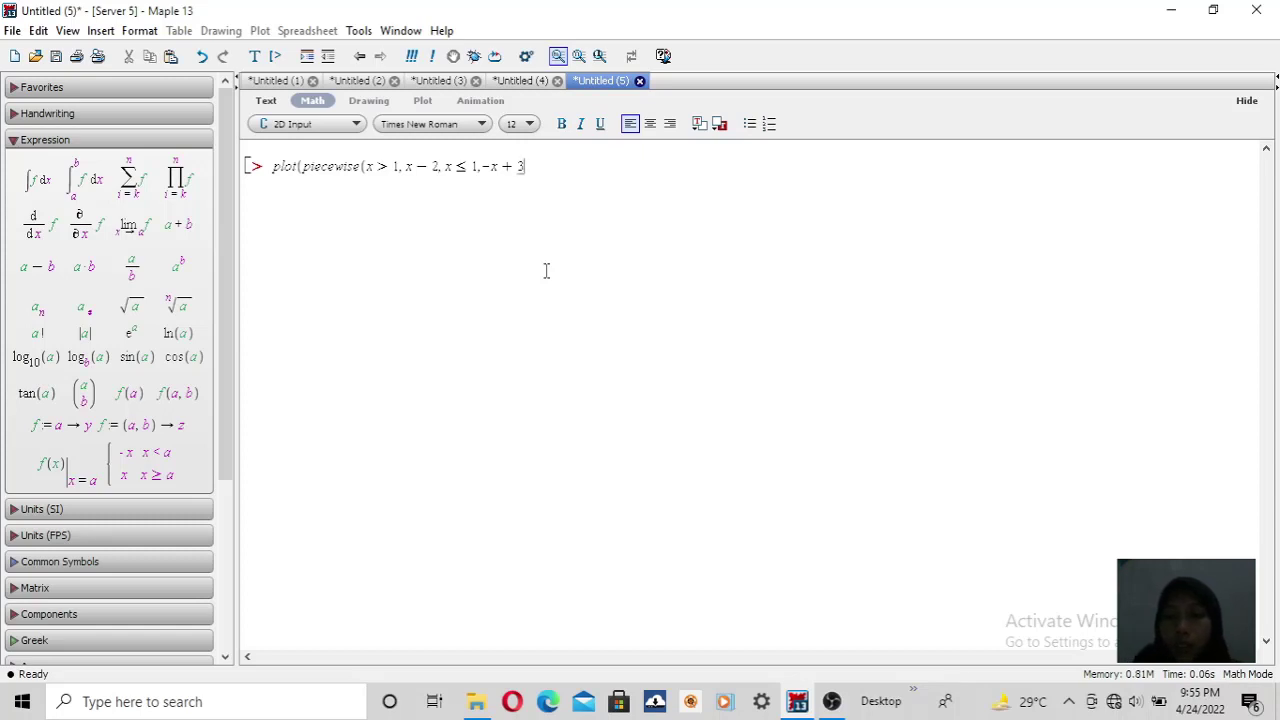
Step: Complete the piecewise plot command with the range x = 0..7 and execute it
{"action": "type", "text": "),"}
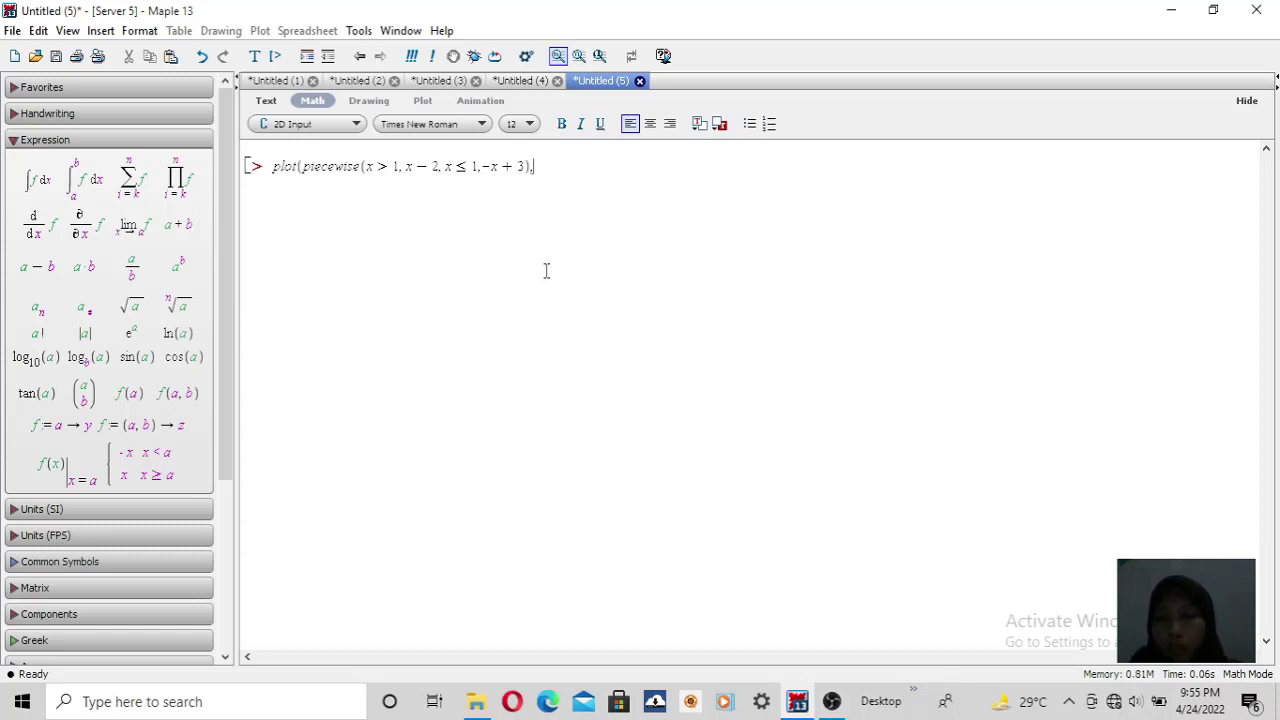
{"action": "type", "text": "x=0"}
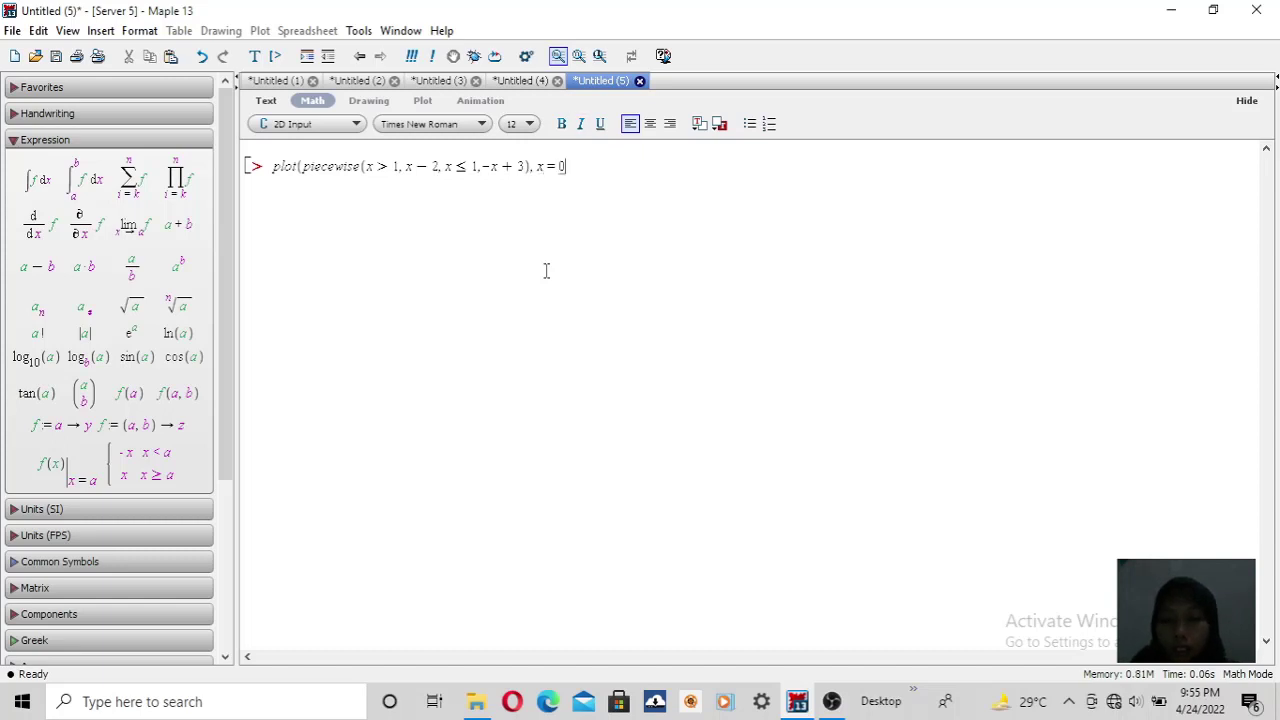
{"action": "type", "text": "..7"}
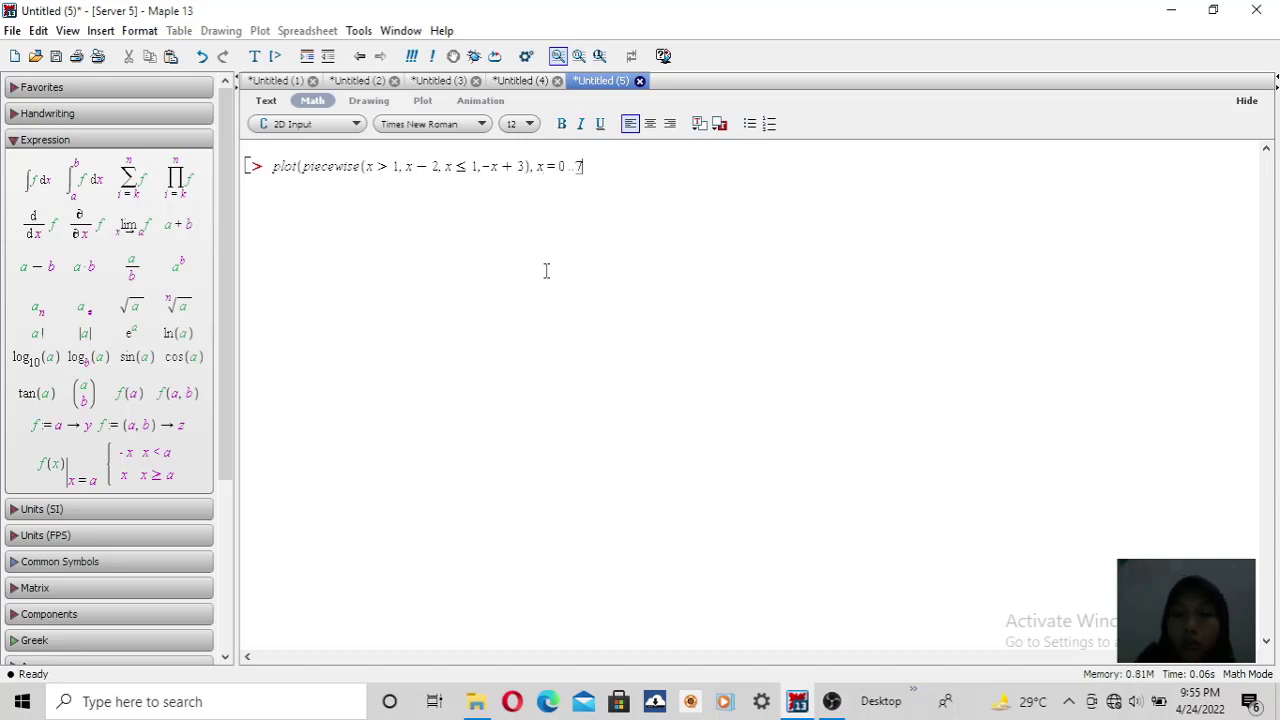
{"action": "type", "text": ")"}
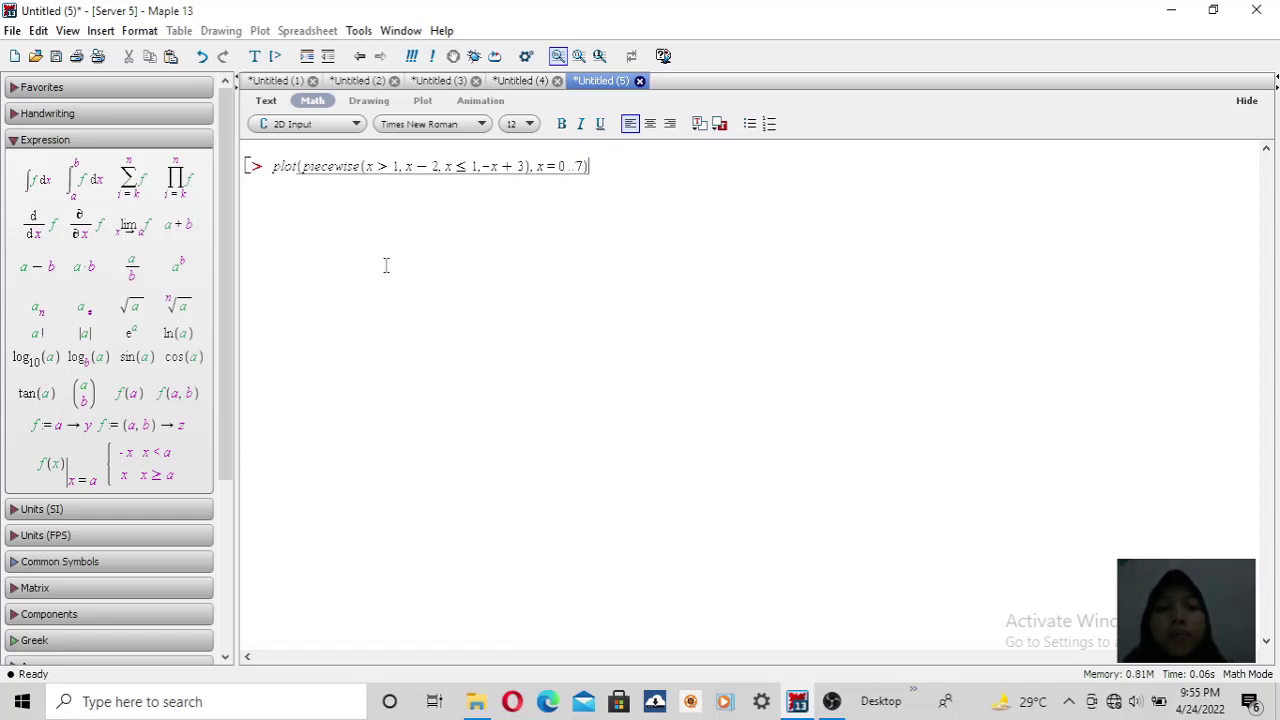
{"action": "key", "text": "Return"}
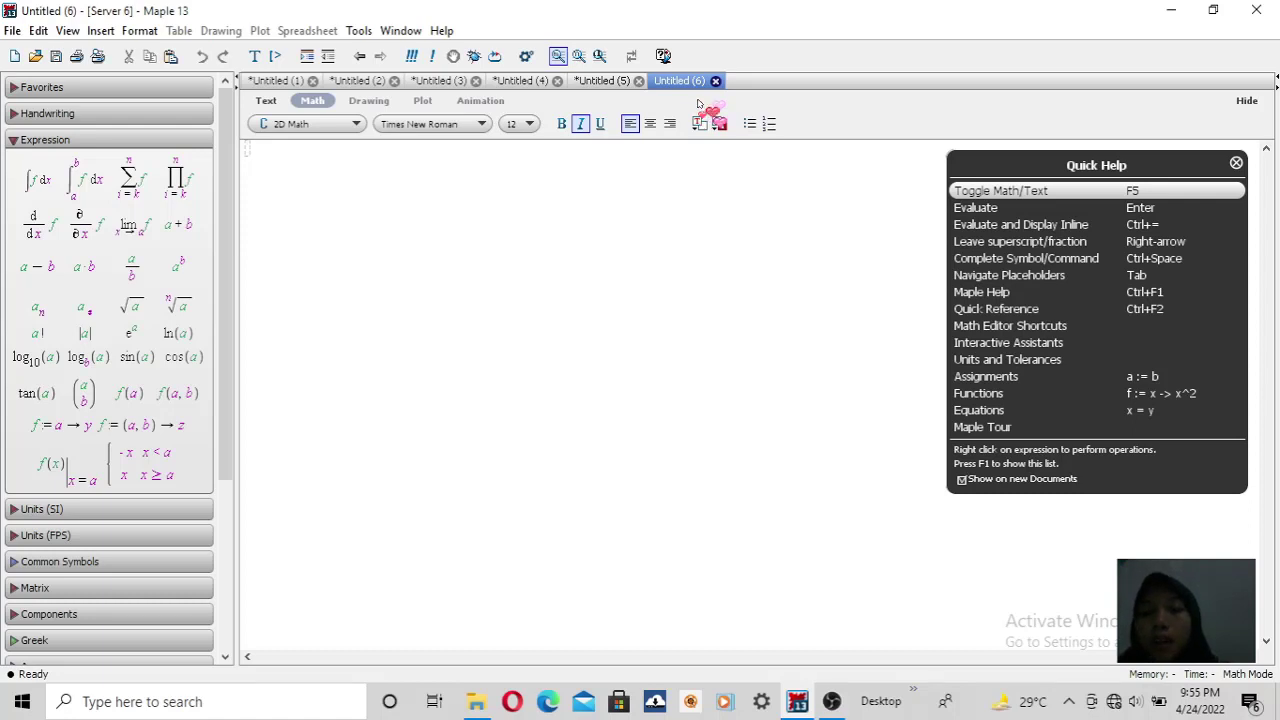
Step: In the new document Untitled (6), insert an execution prompt and start a plot command for sin(x) with the range x = 0..3
{"action": "key", "text": "Return"}
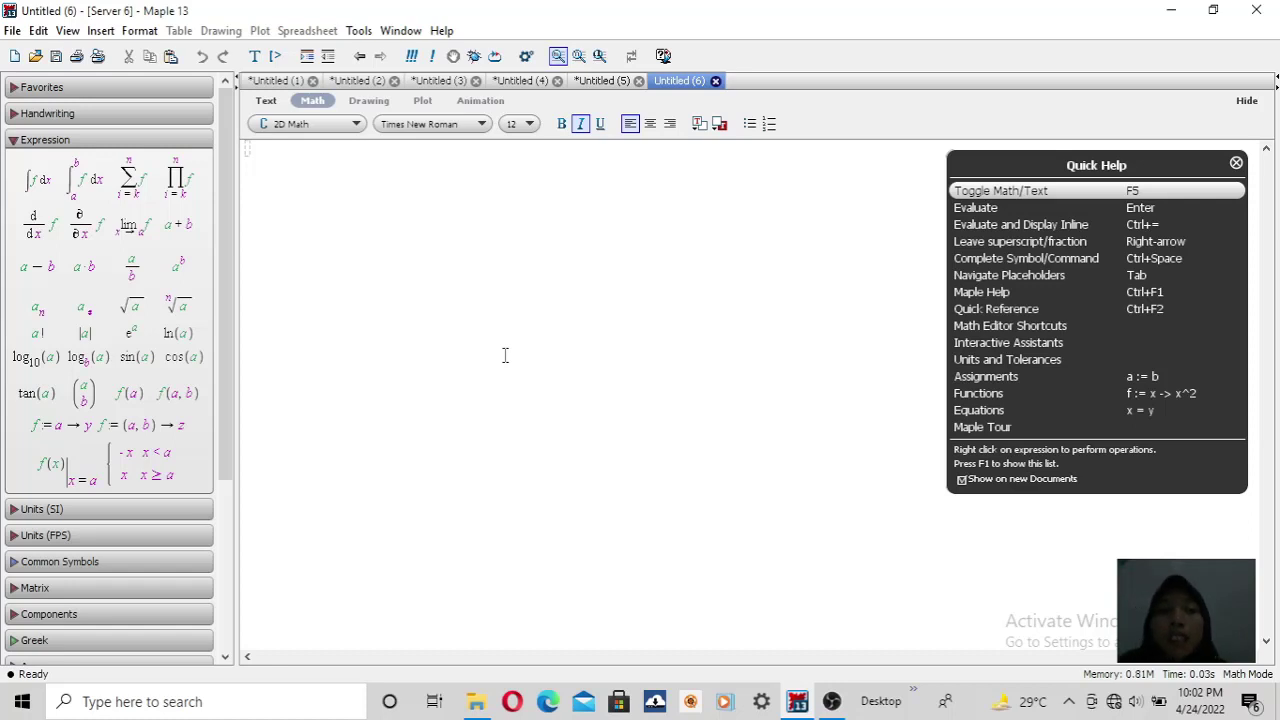
{"action": "left_click", "coordinate": [276, 57]}
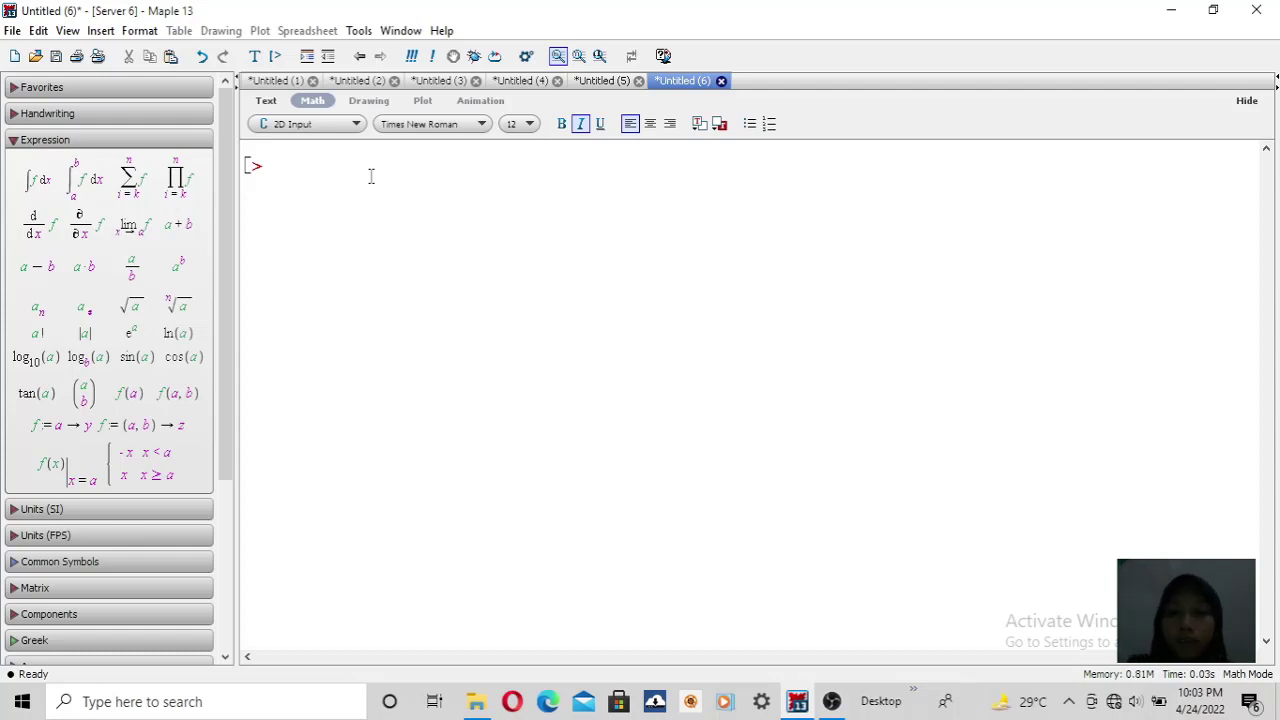
{"action": "type", "text": "xlot"}
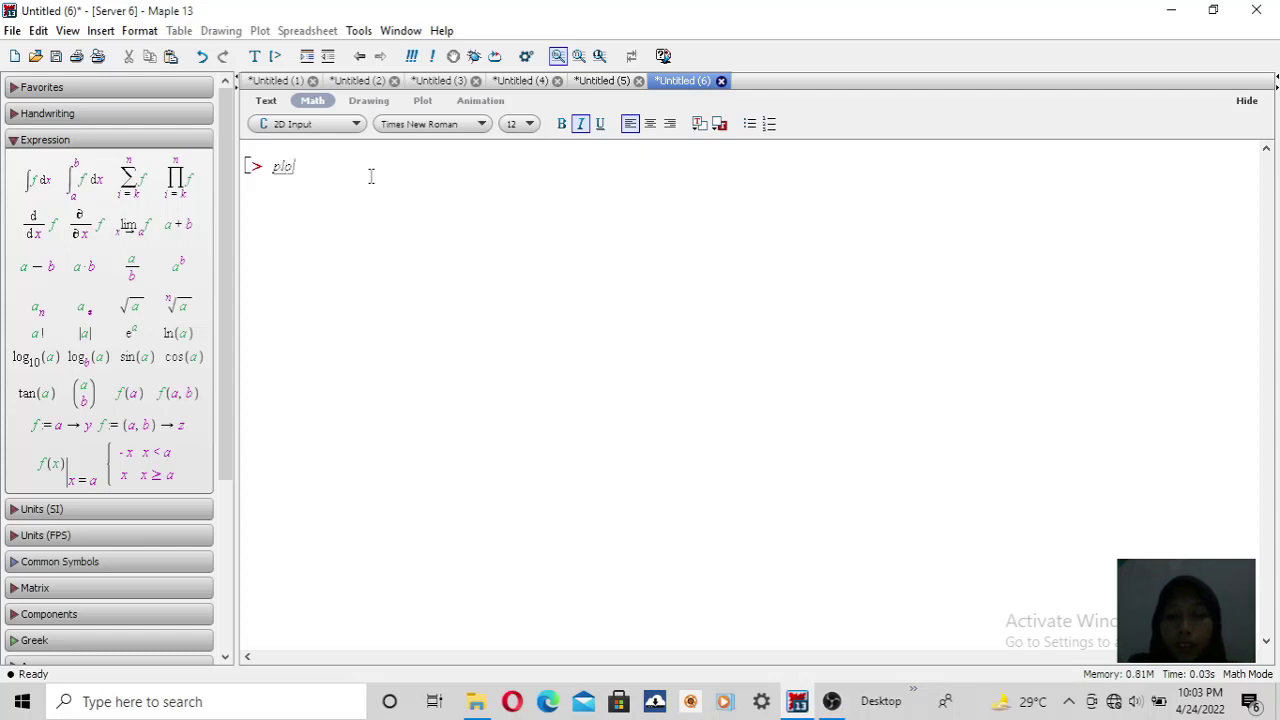
{"action": "type", "text": "(sin"}
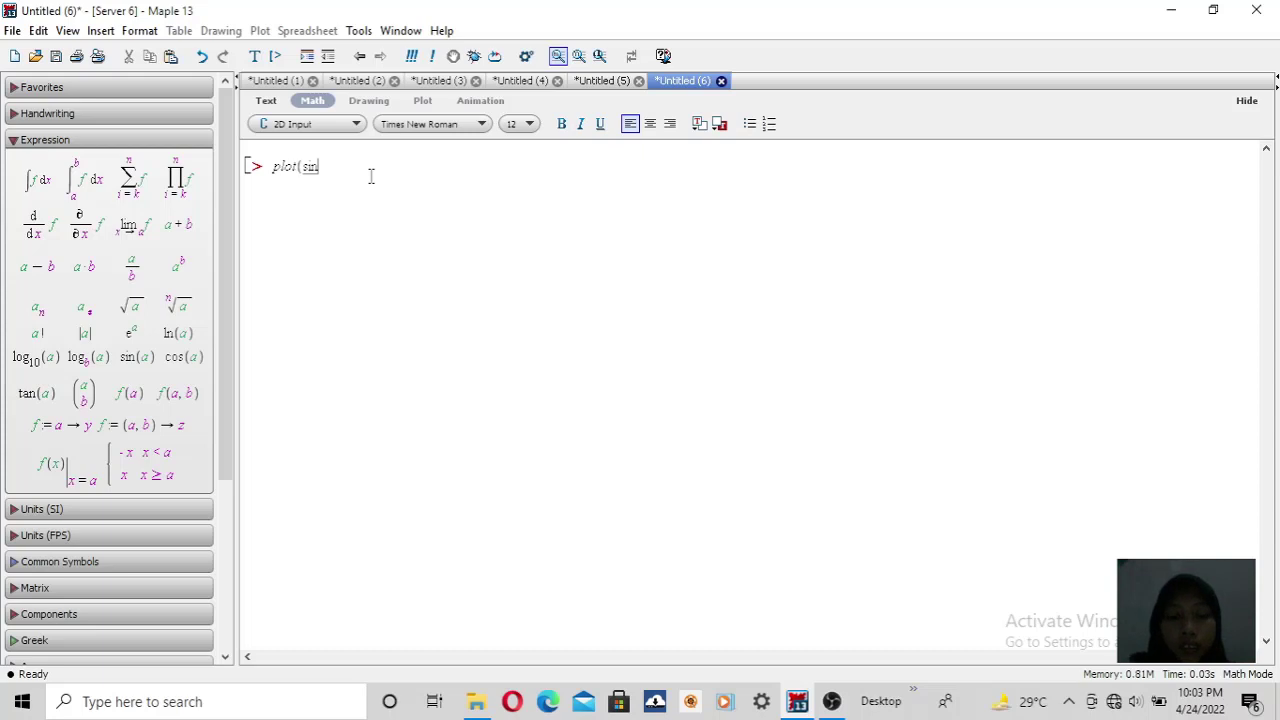
{"action": "type", "text": "(x)"}
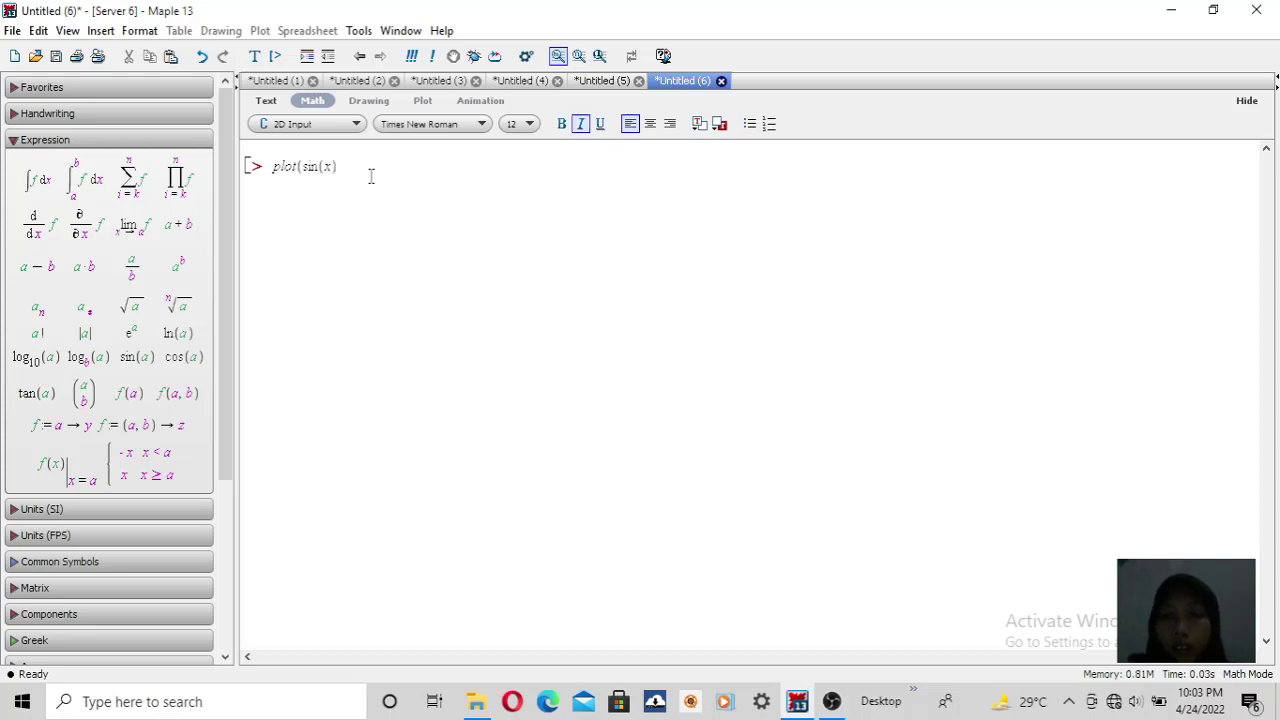
{"action": "type", "text": ",x=0..3"}
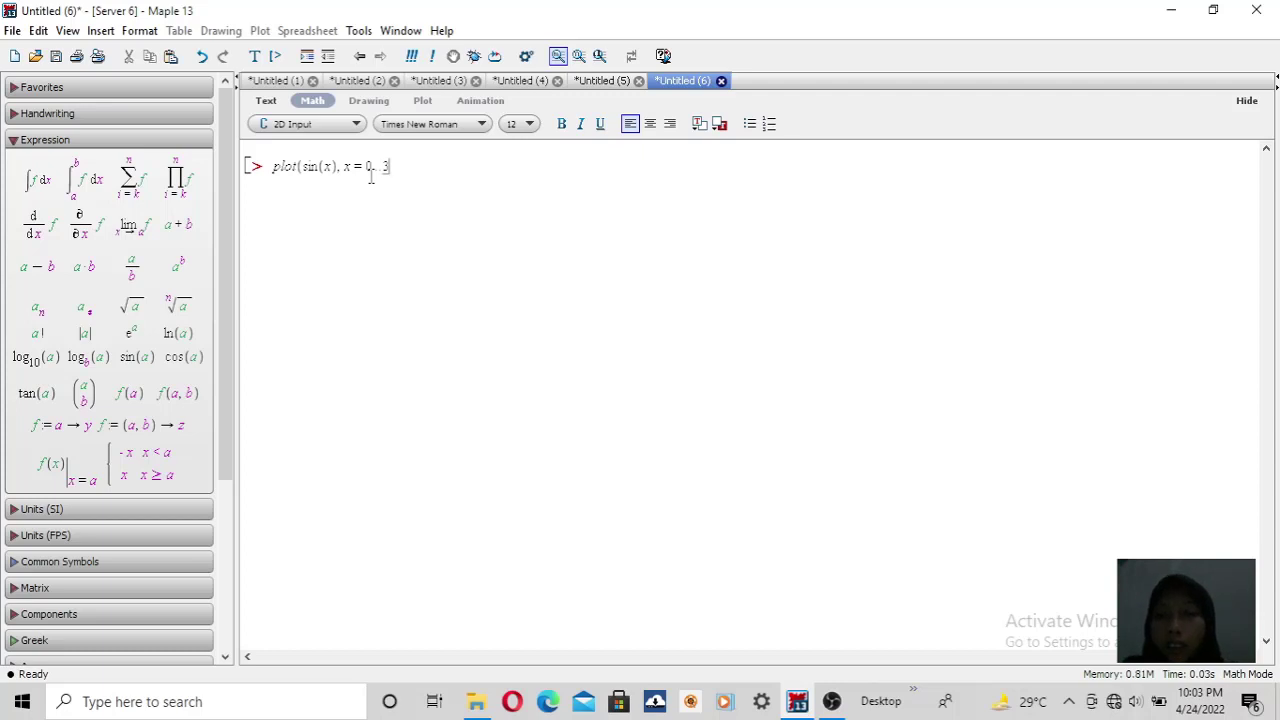
{"action": "type", "text": ")"}
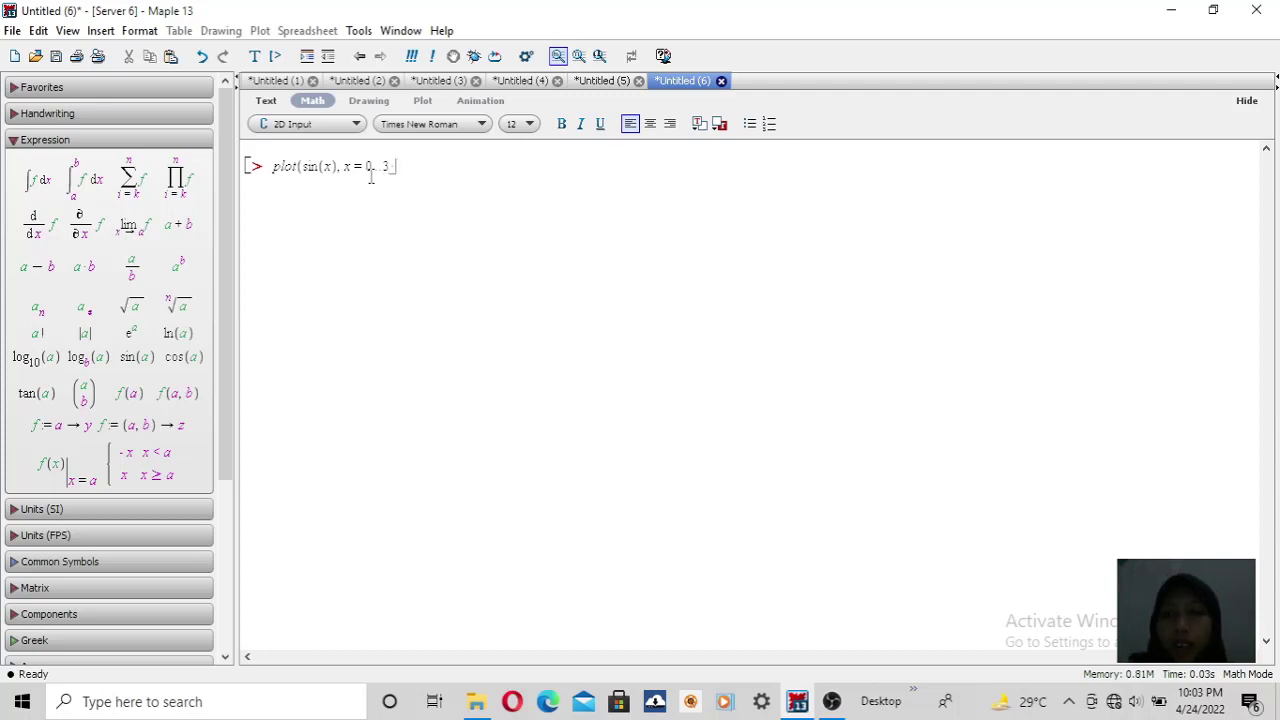
{"action": "type", "text": "*Pi"}
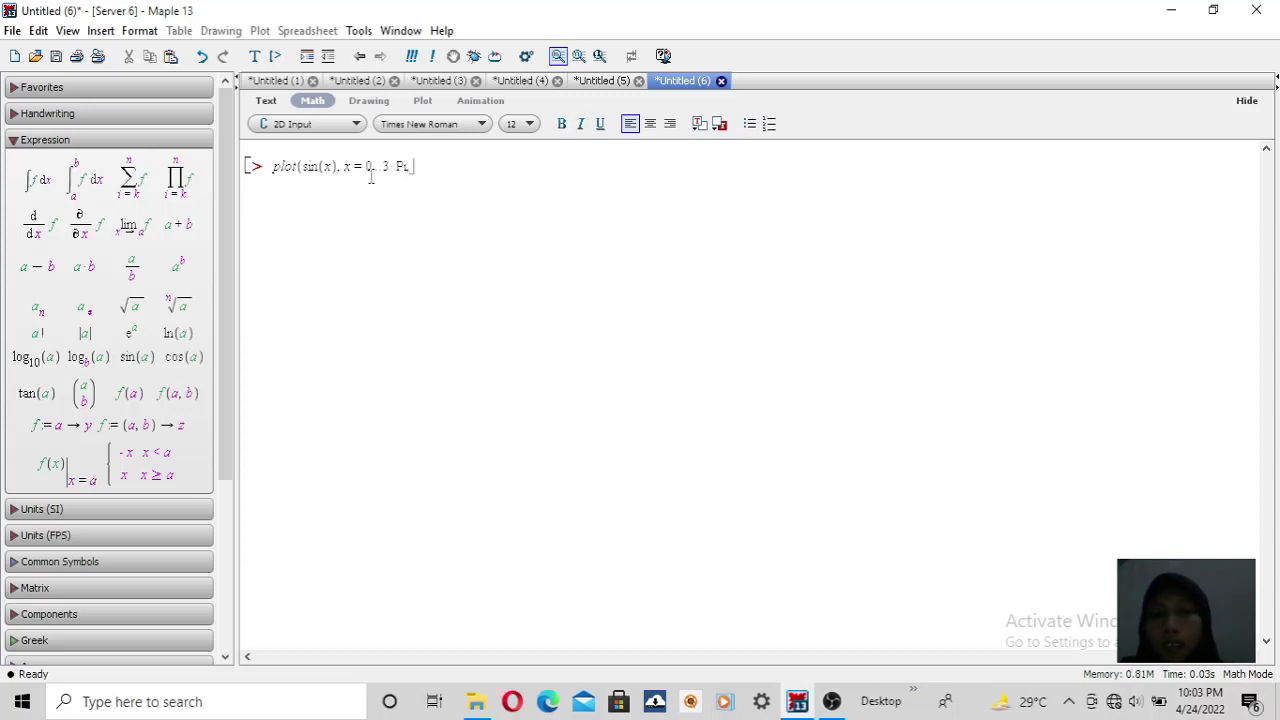
{"action": "key", "text": "BackSpace"}
{"action": "key", "text": "BackSpace"}
{"action": "key", "text": "BackSpace"}
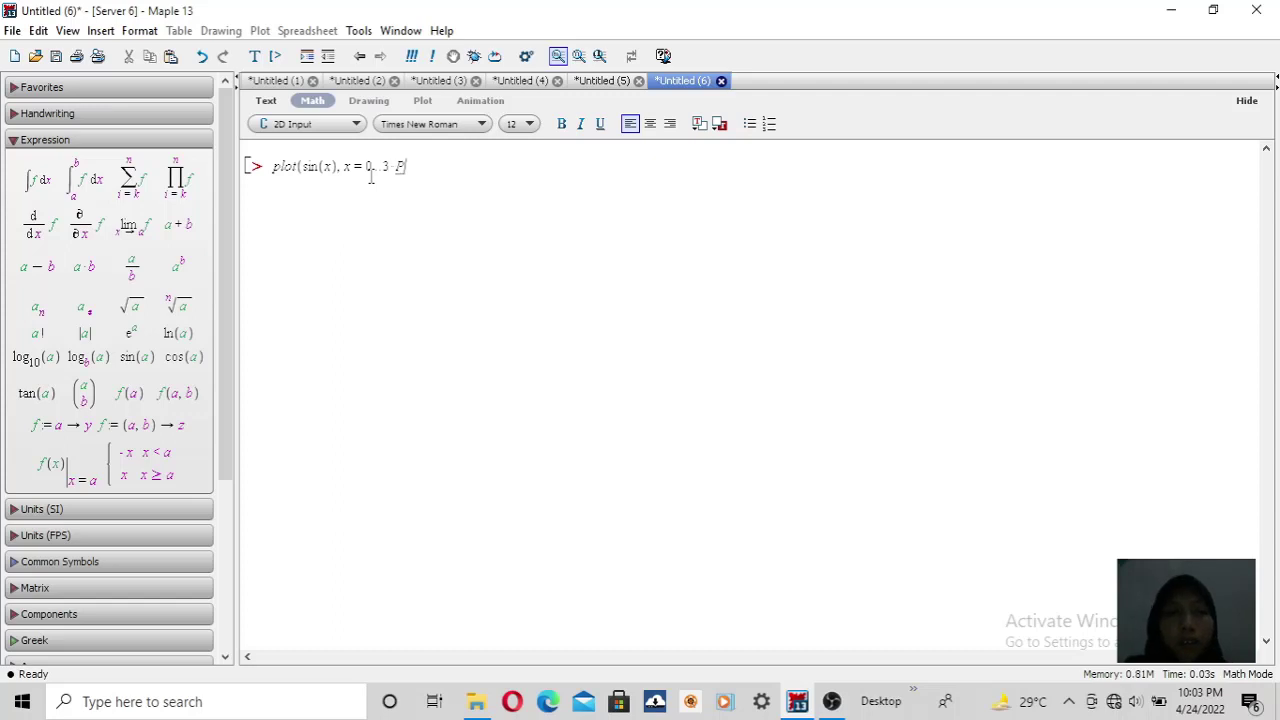
{"action": "type", "text": "*pi"}
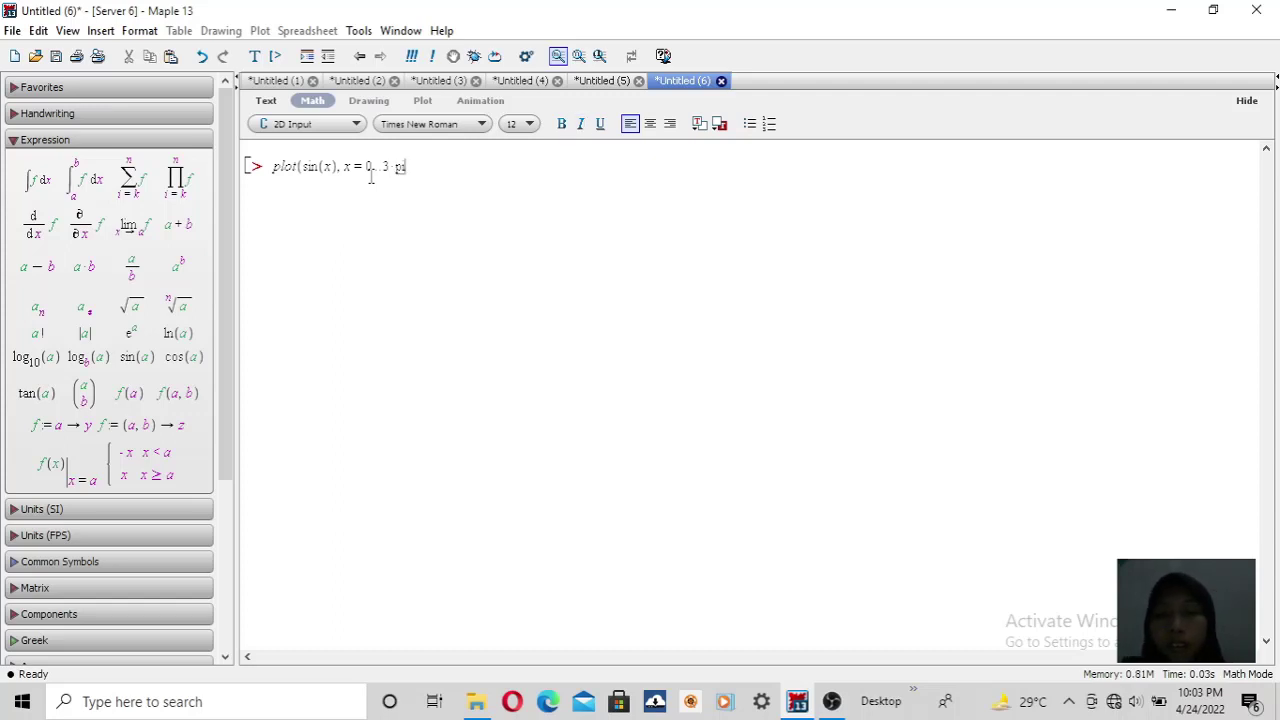
{"action": "key", "text": "BackSpace"}
{"action": "key", "text": "BackSpace"}
{"action": "key", "text": "BackSpace"}
Step: Extend the range's upper bound to 3*Pi and add the option color = blue to the sine plot command
{"action": "type", "text": "*Pi"}
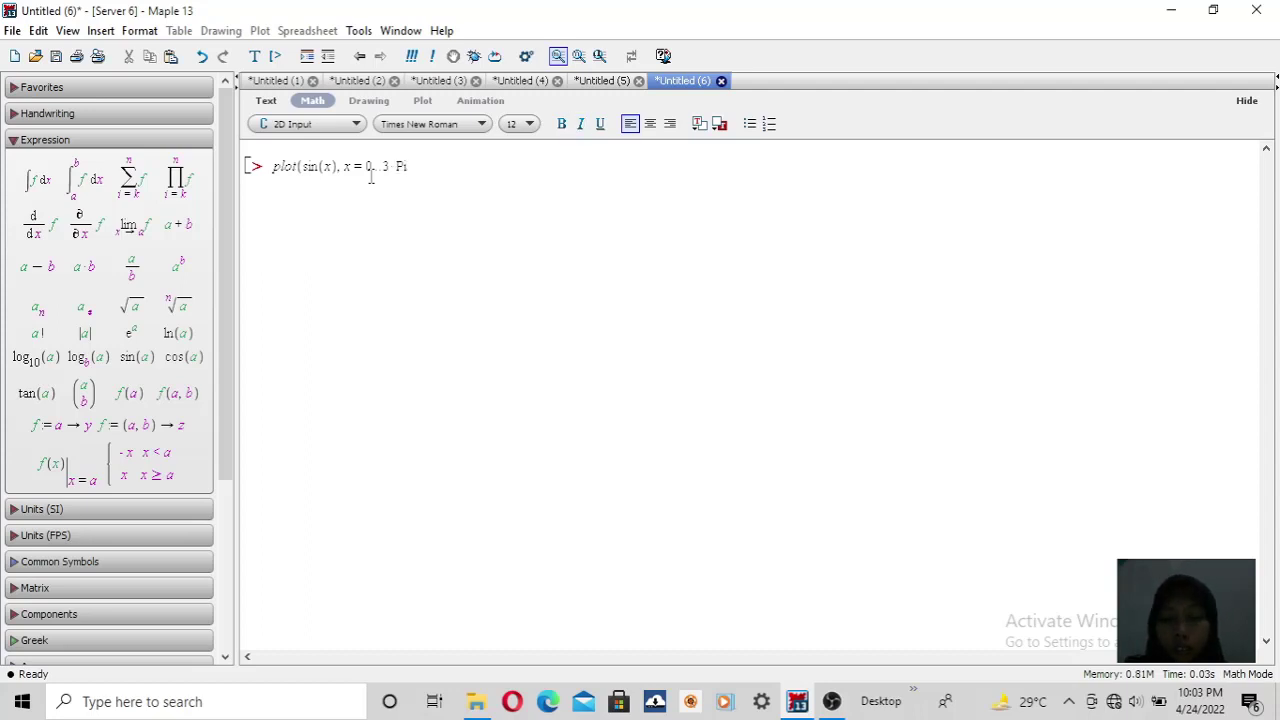
{"action": "type", "text": ")"}
{"action": "type", "text": ", coll"}
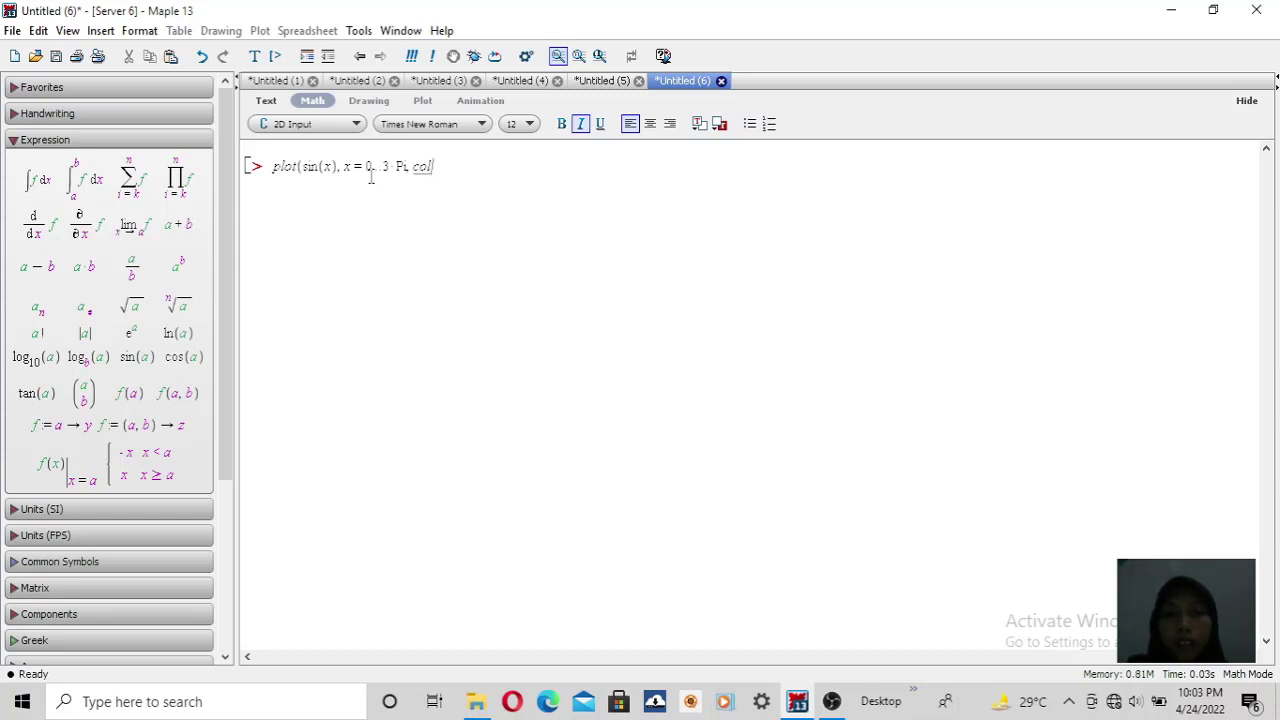
{"action": "key", "text": "BackSpace"}
{"action": "type", "text": "or"}
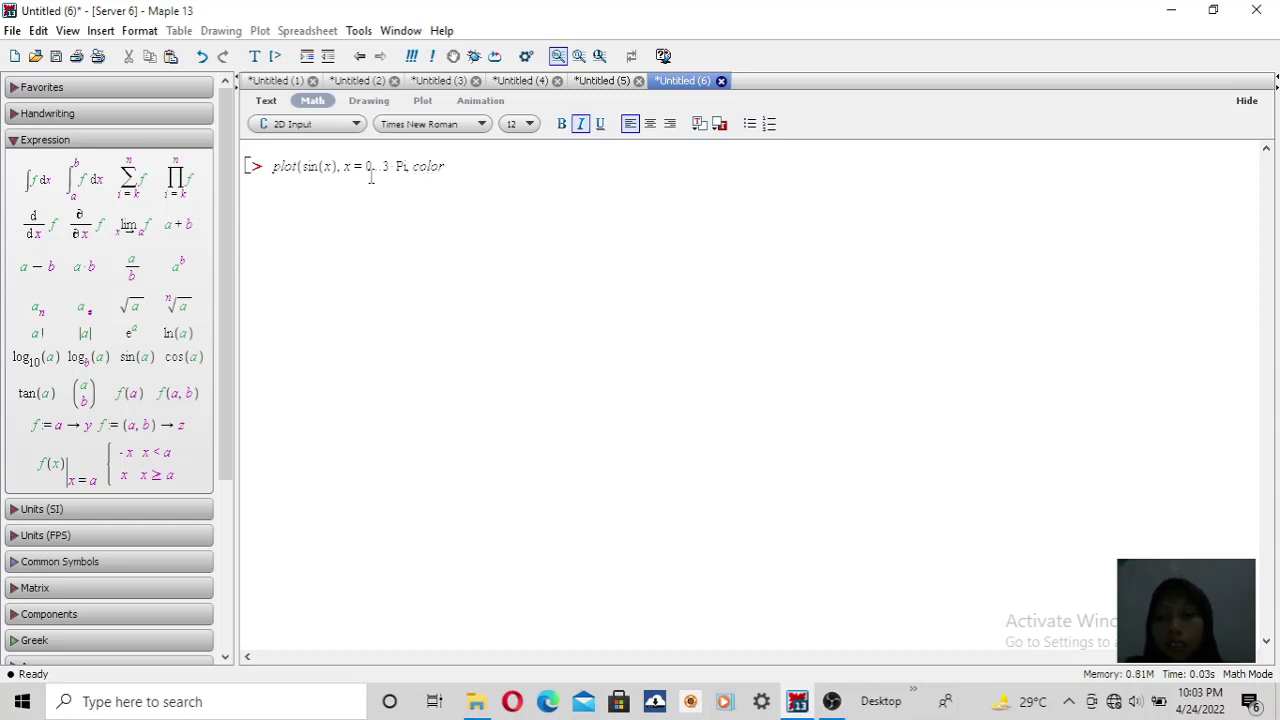
{"action": "type", "text": "=blue"}
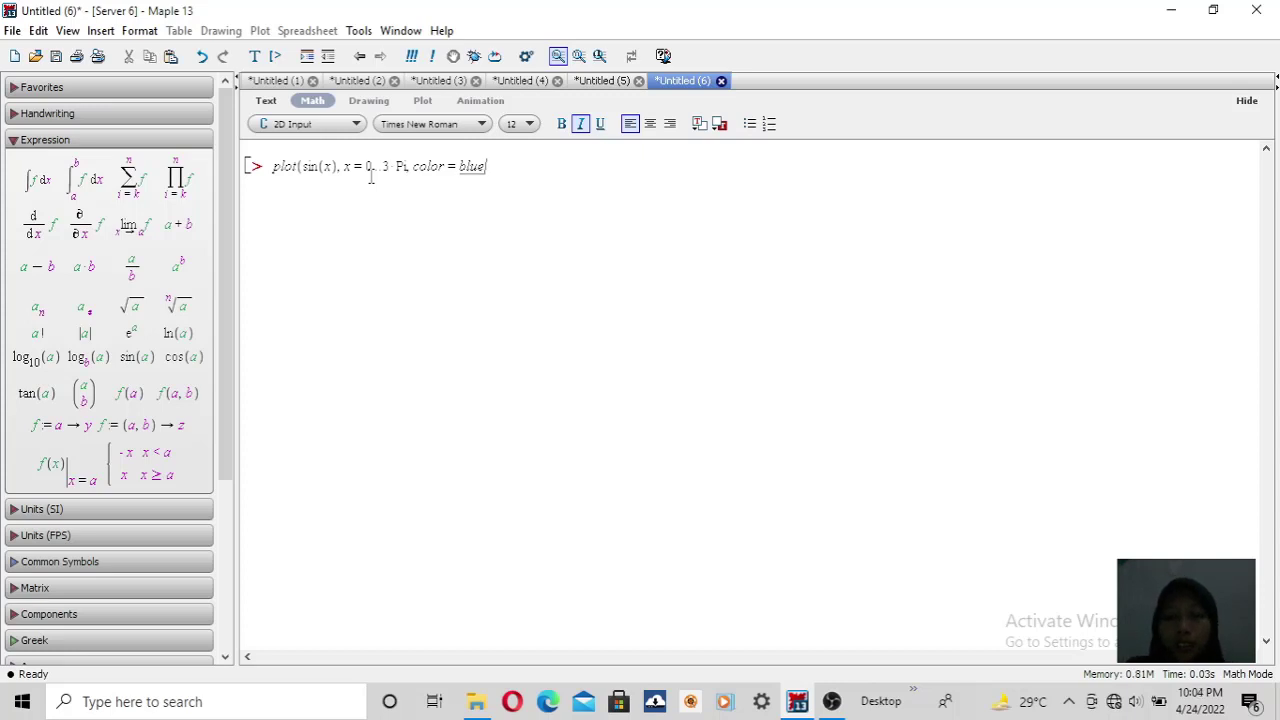
{"action": "type", "text": "), x = 0 .. 3 Pi, color = blue, "}
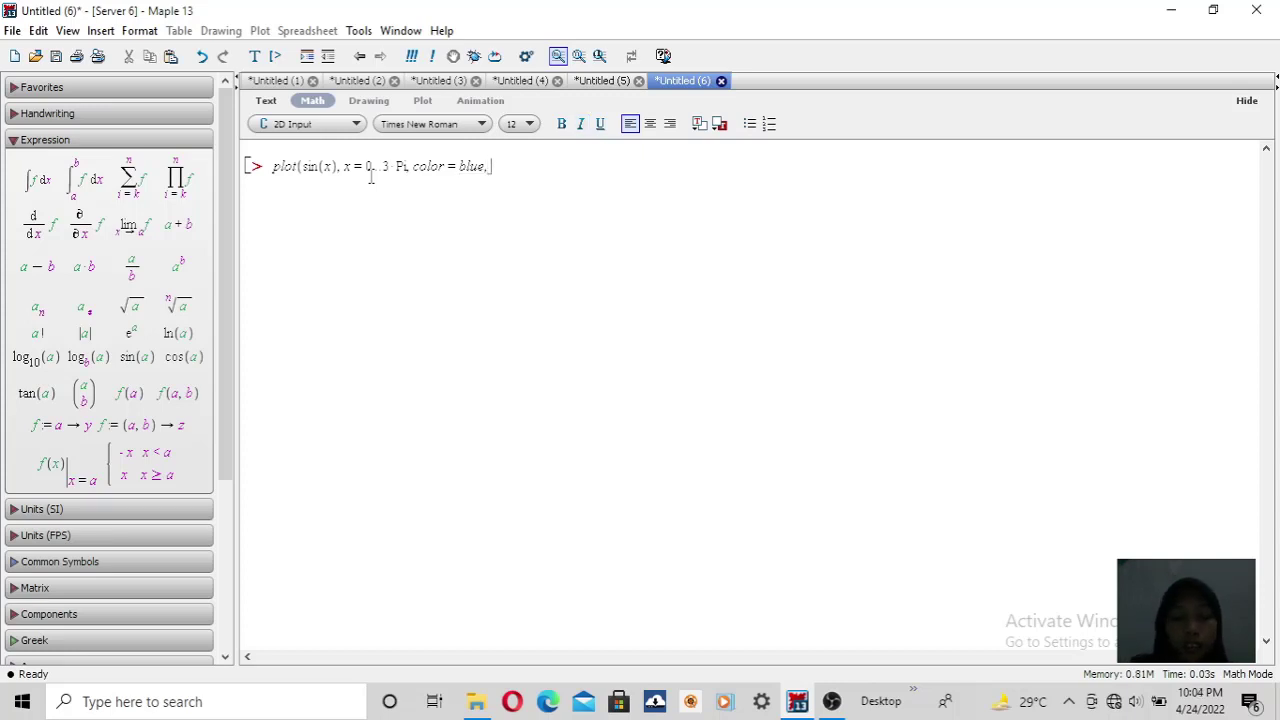
Step: Add the option title = "Grafik Fungsi Sinus" to the sine plot command
{"action": "type", "text": "title "}
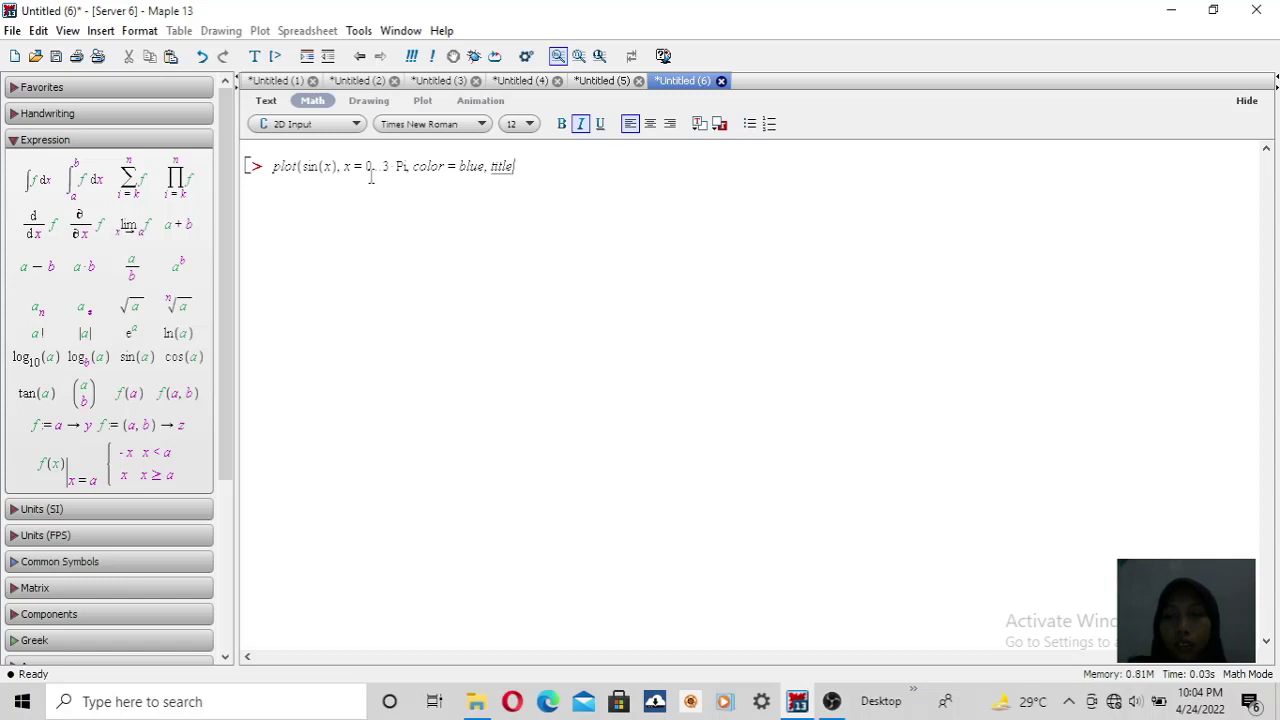
{"action": "type", "text": "= "}
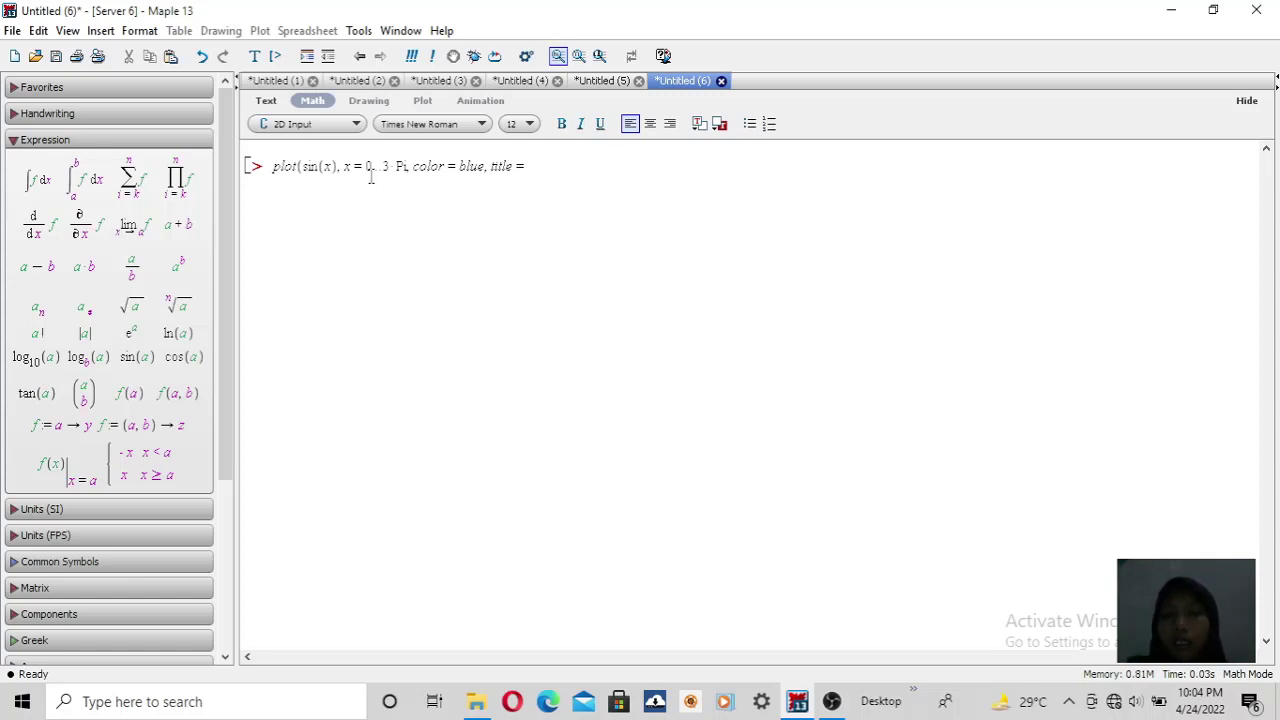
{"action": "type", "text": "\"Gra"}
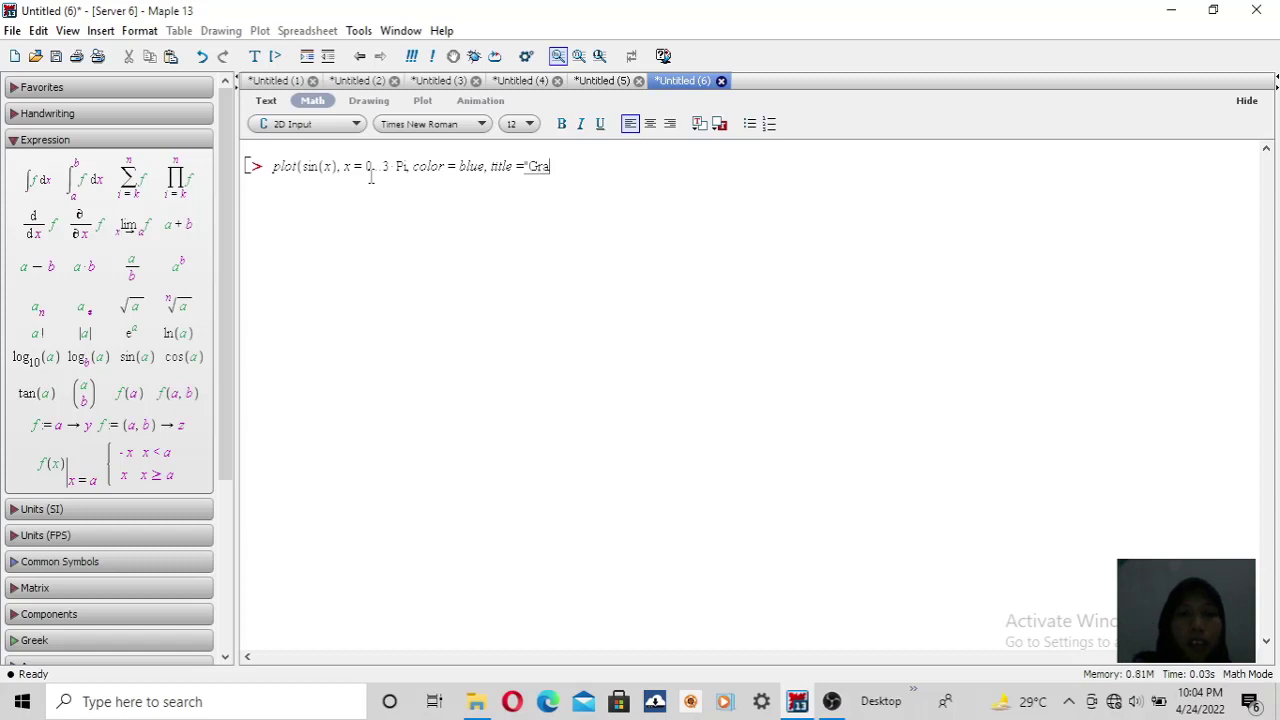
{"action": "type", "text": "fik"}
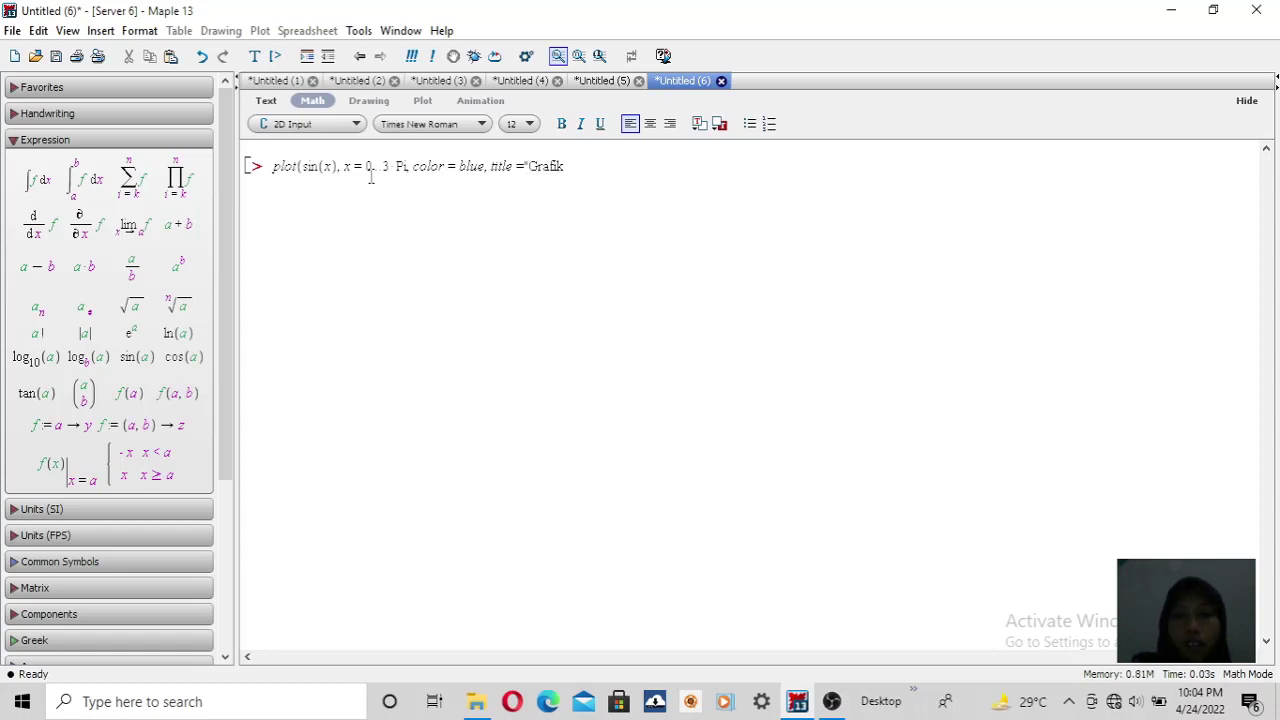
{"action": "type", "text": " Fungs"}
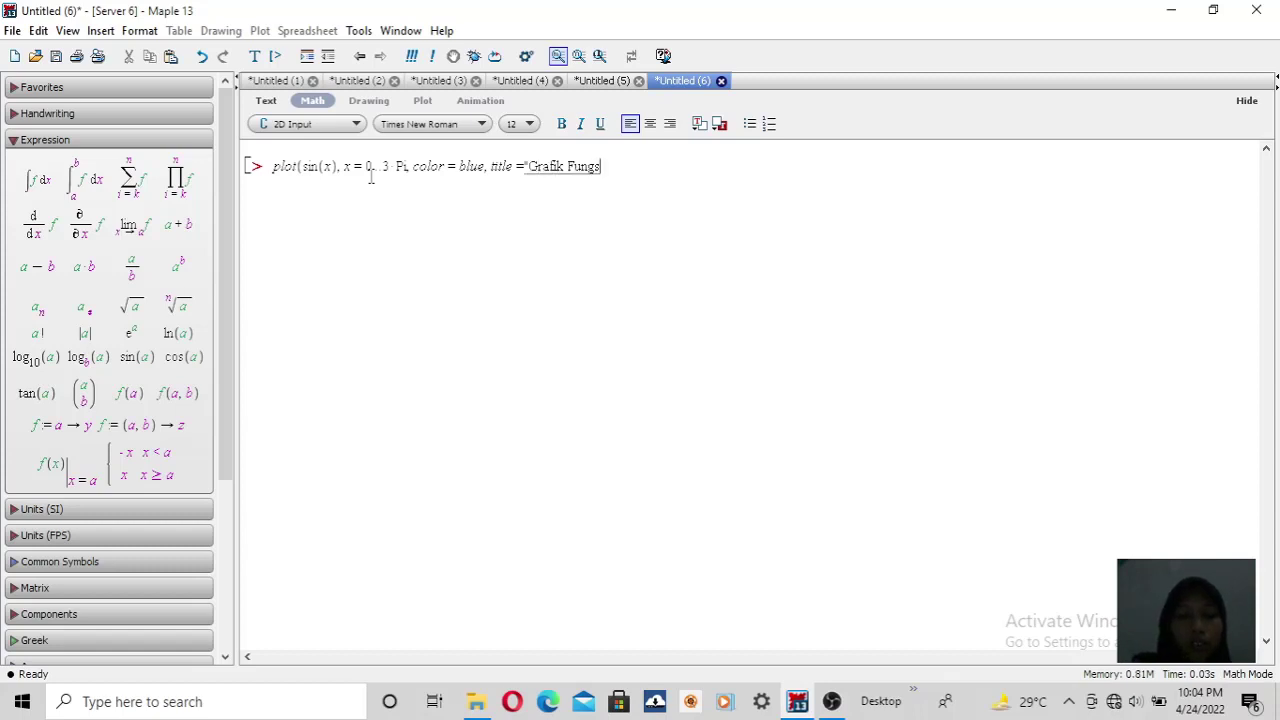
{"action": "type", "text": "i Sinus"}
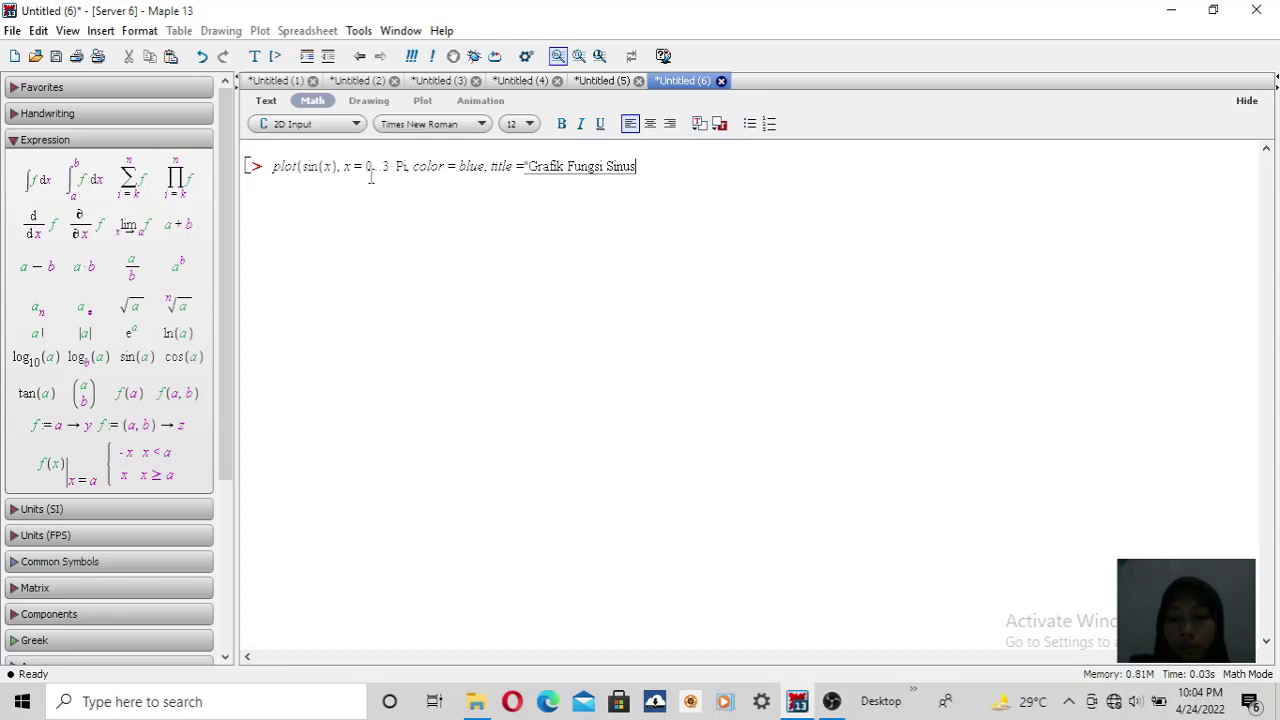
{"action": "type", "text": "\""}
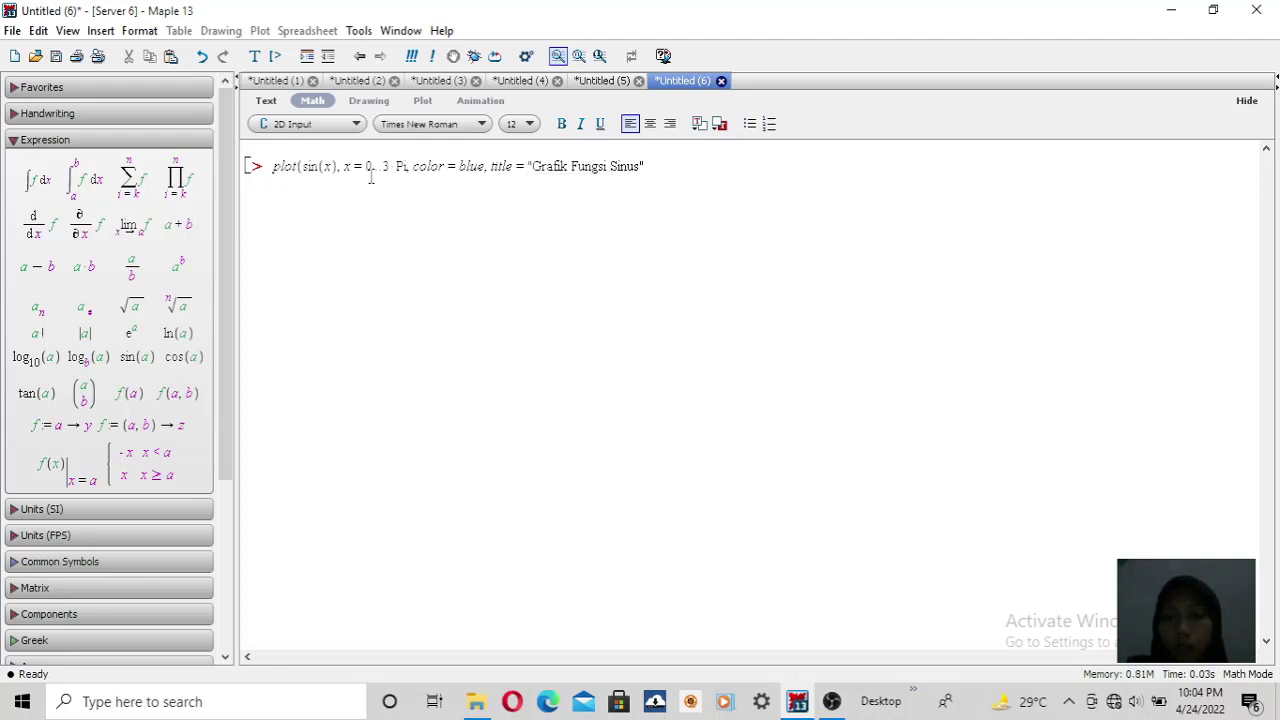
Step: Add the option labels = ["nilai x", "nilai y"], close the sine plot command and execute it
{"action": "type", "text": ", "}
{"action": "type", "text": "la"}
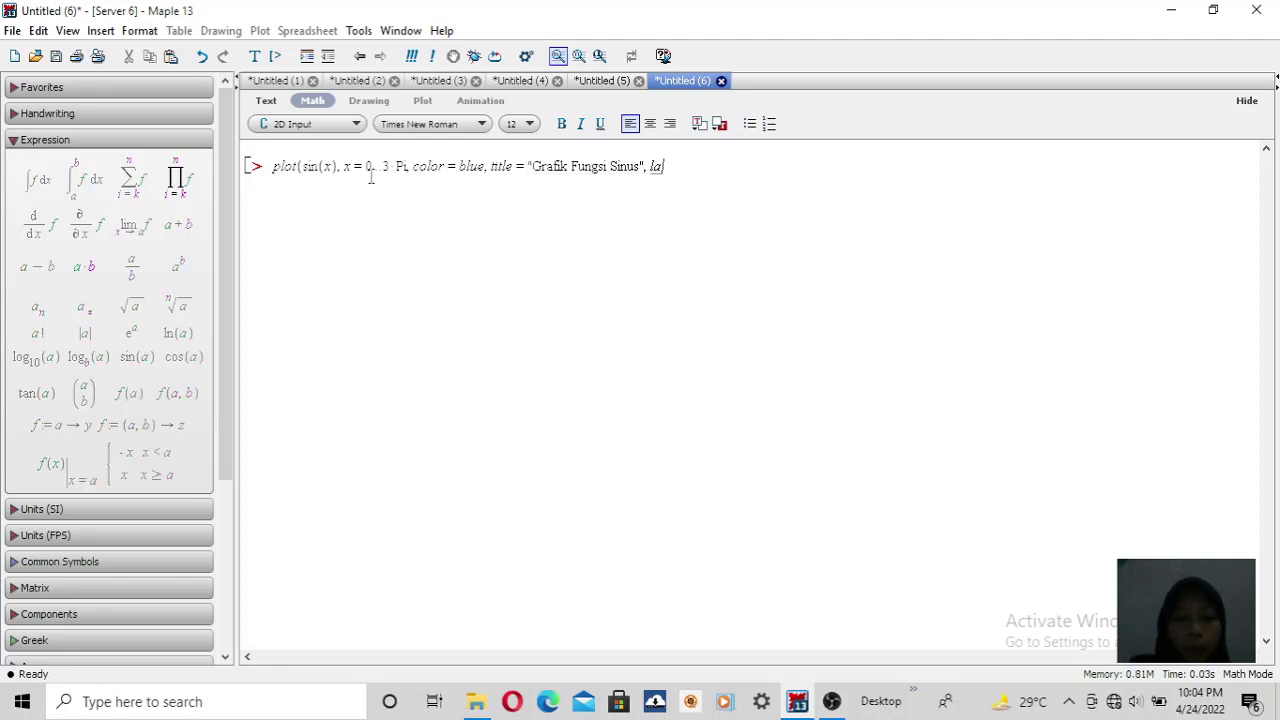
{"action": "type", "text": "bels"}
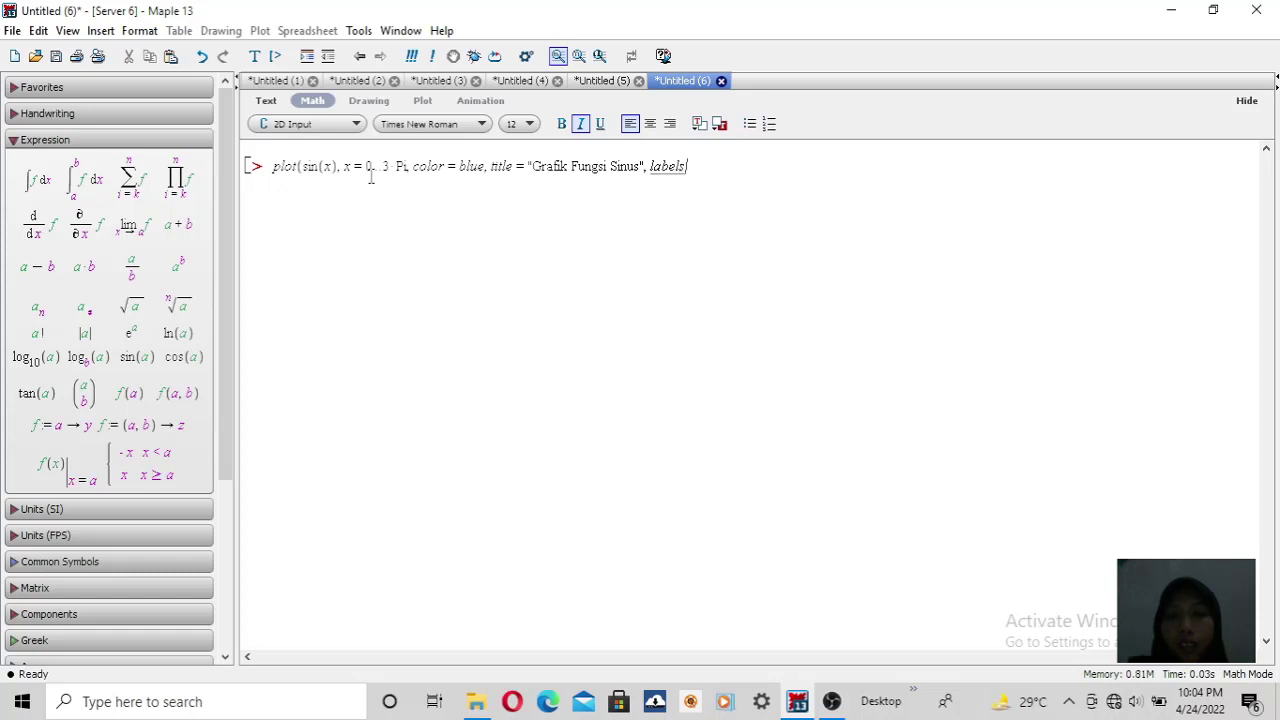
{"action": "type", "text": "= "}
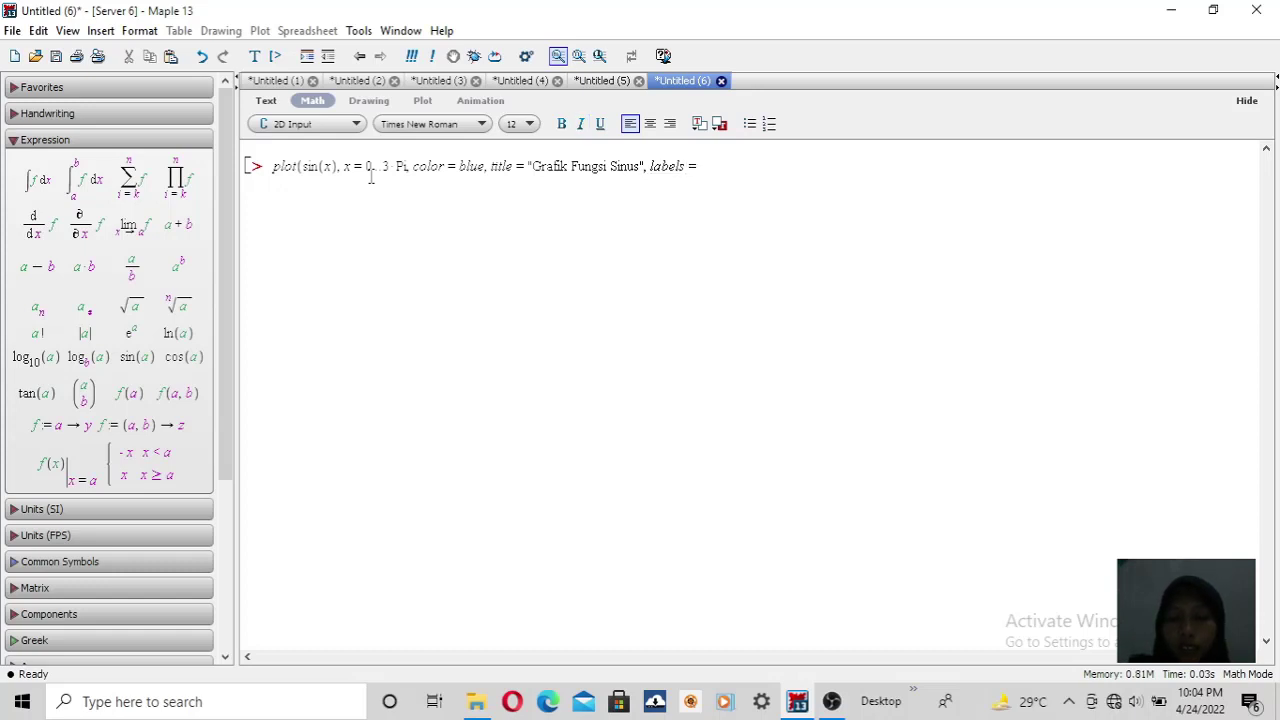
{"action": "type", "text": "[\""}
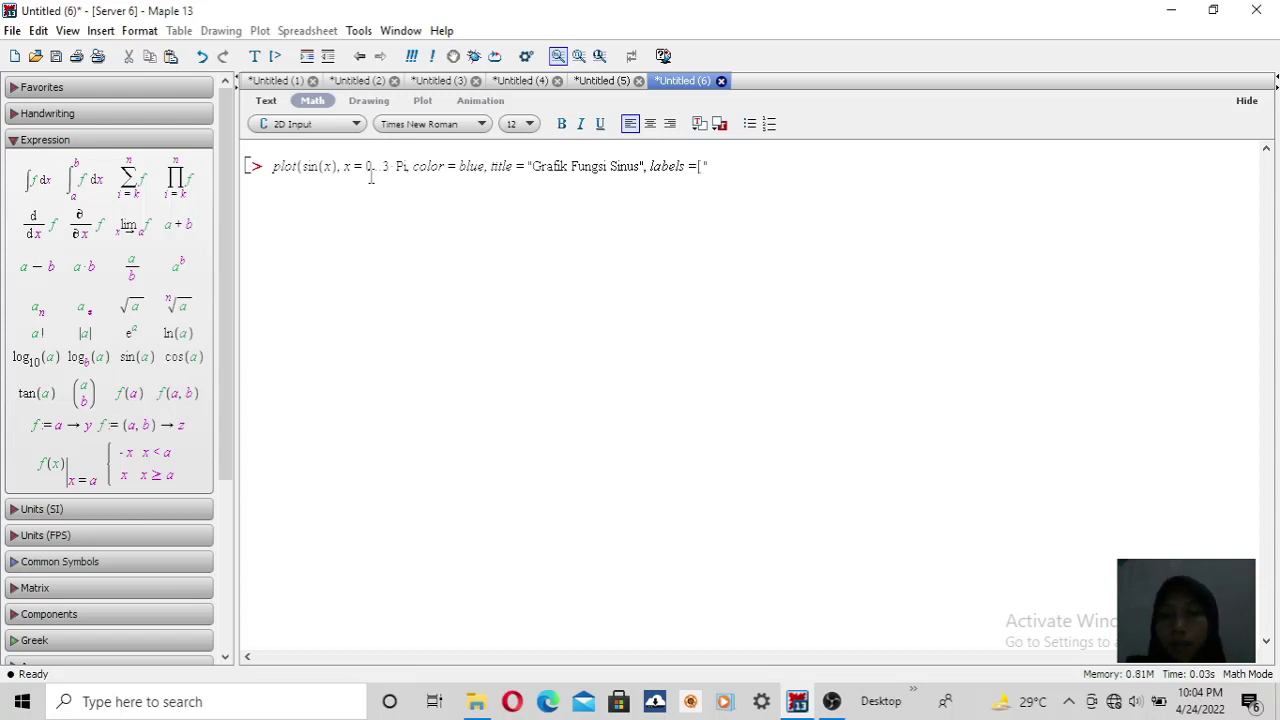
{"action": "type", "text": "nil"}
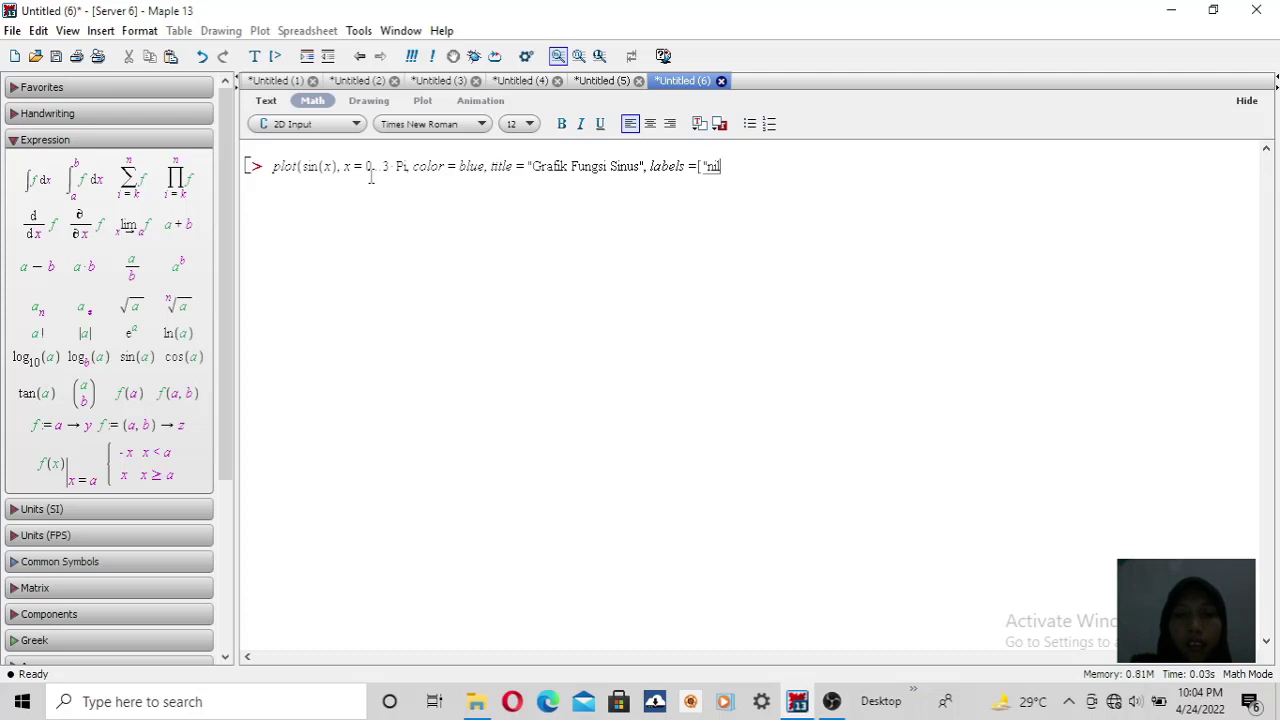
{"action": "type", "text": "ai x"}
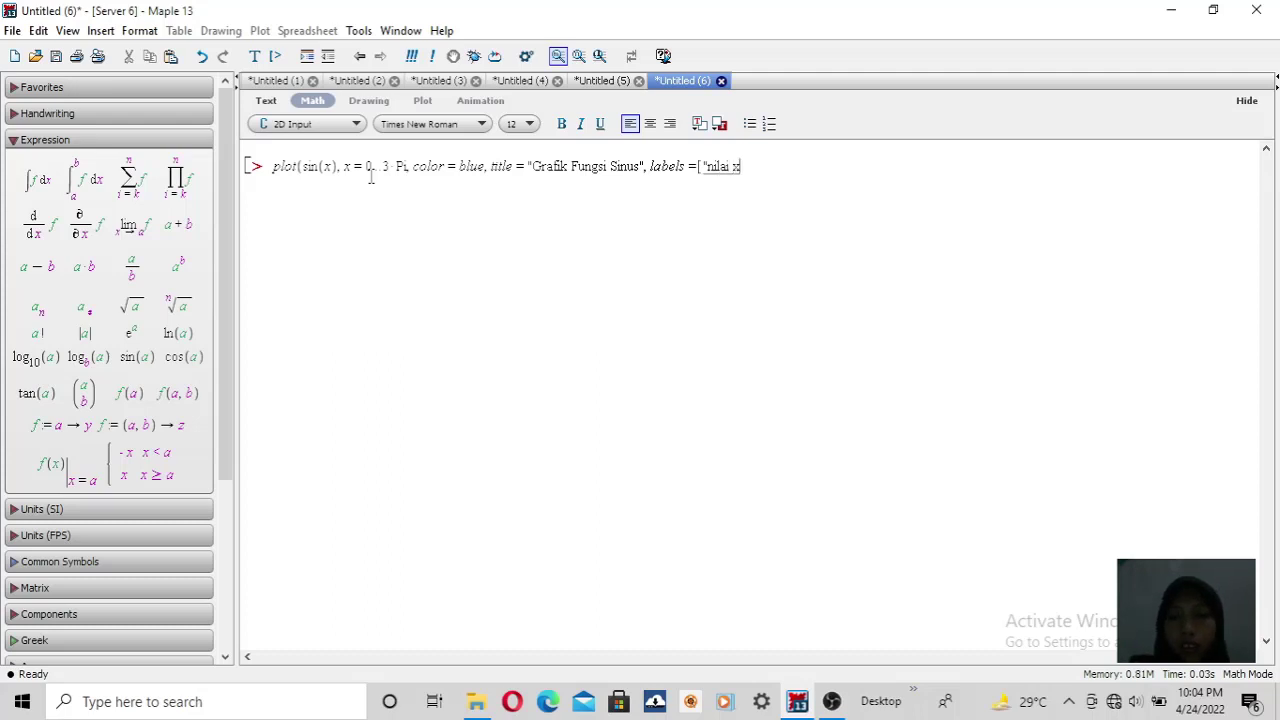
{"action": "type", "text": "\", "}
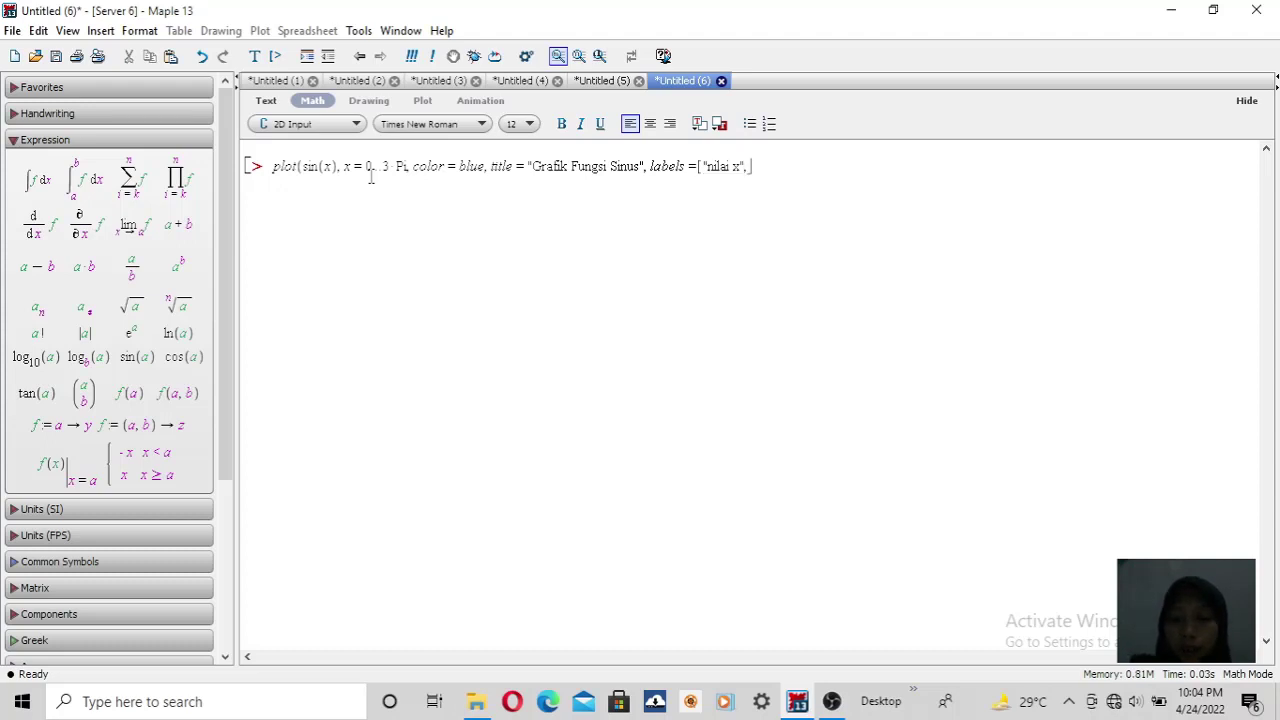
{"action": "type", "text": "\"nilai"}
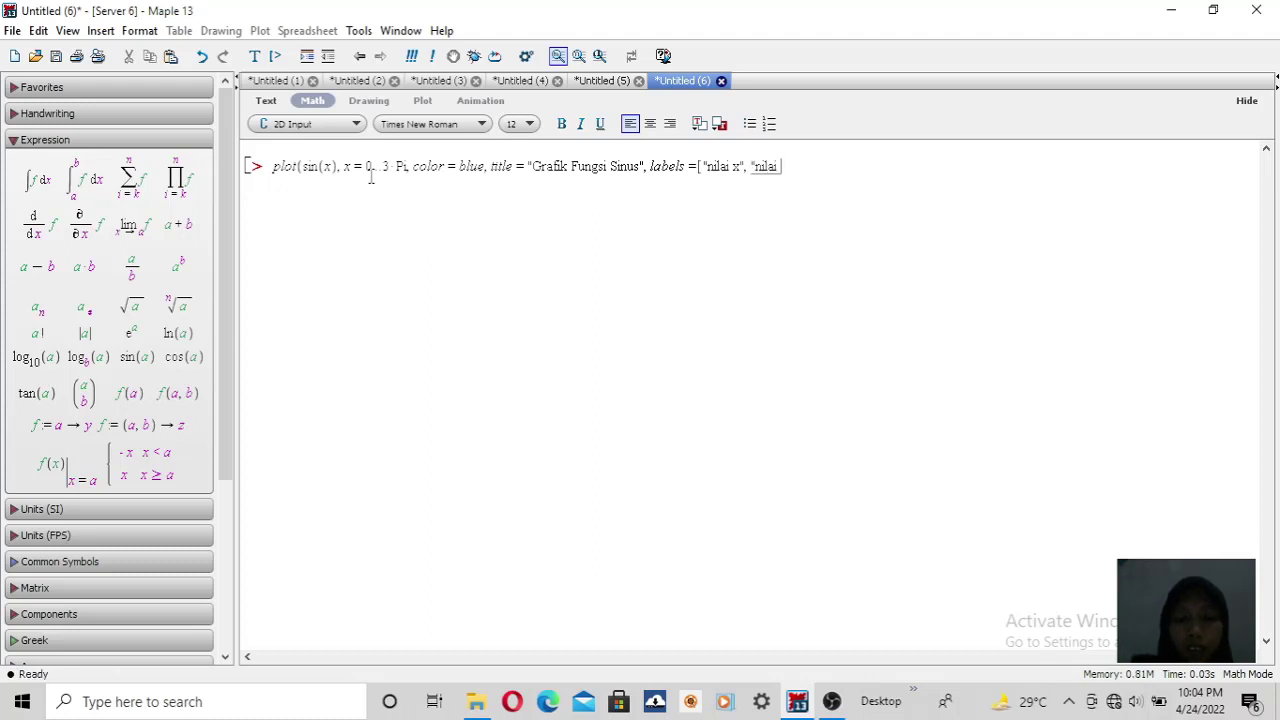
{"action": "type", "text": " y\""}
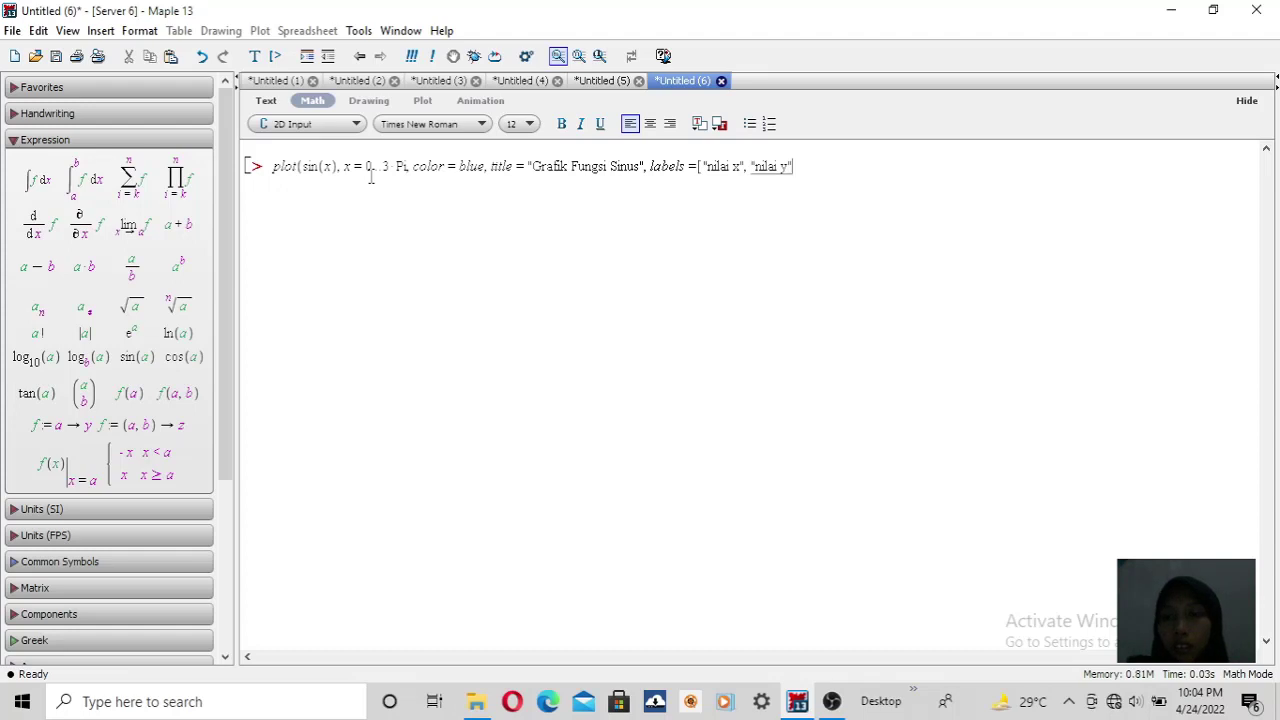
{"action": "type", "text": "]"}
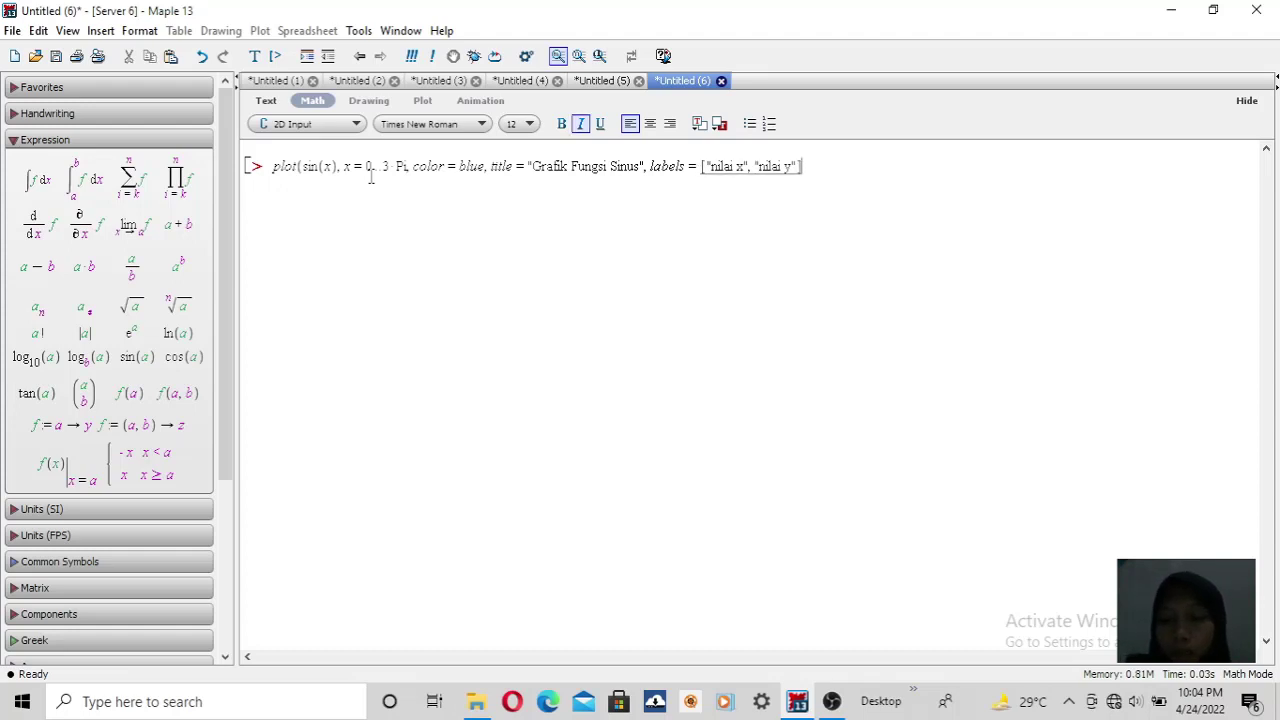
{"action": "type", "text": ")"}
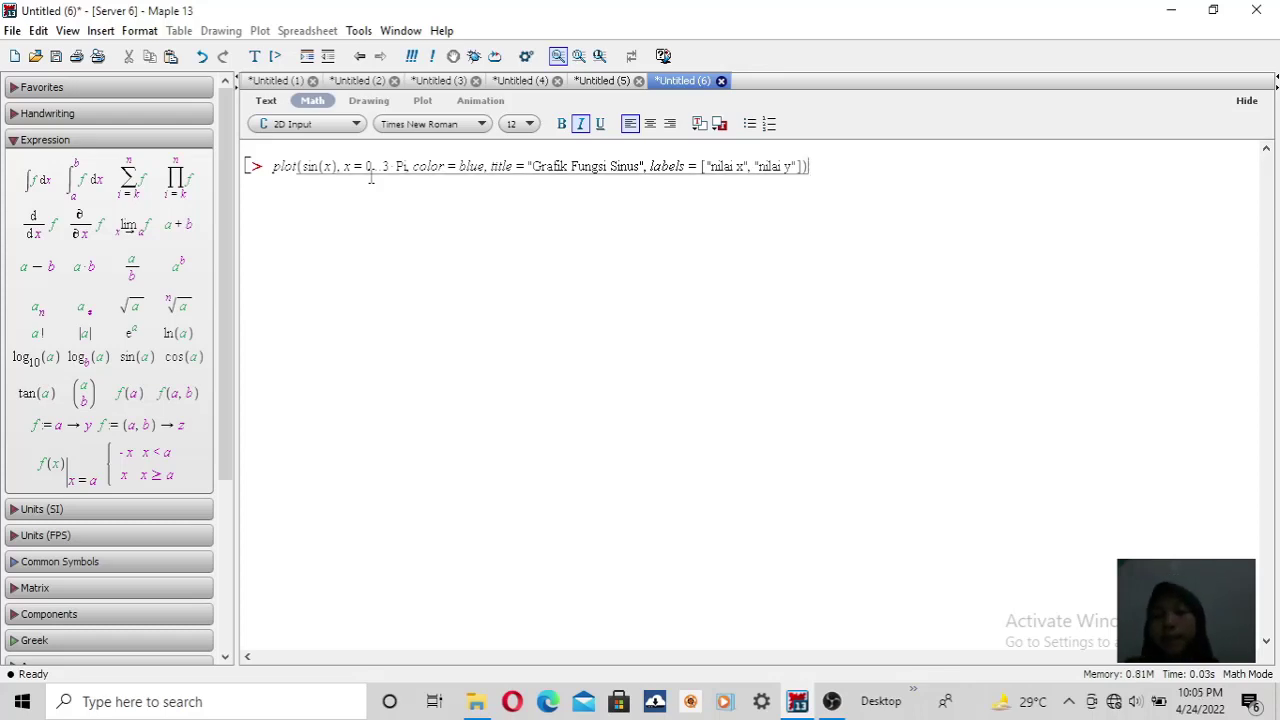
{"action": "key", "text": "Return"}
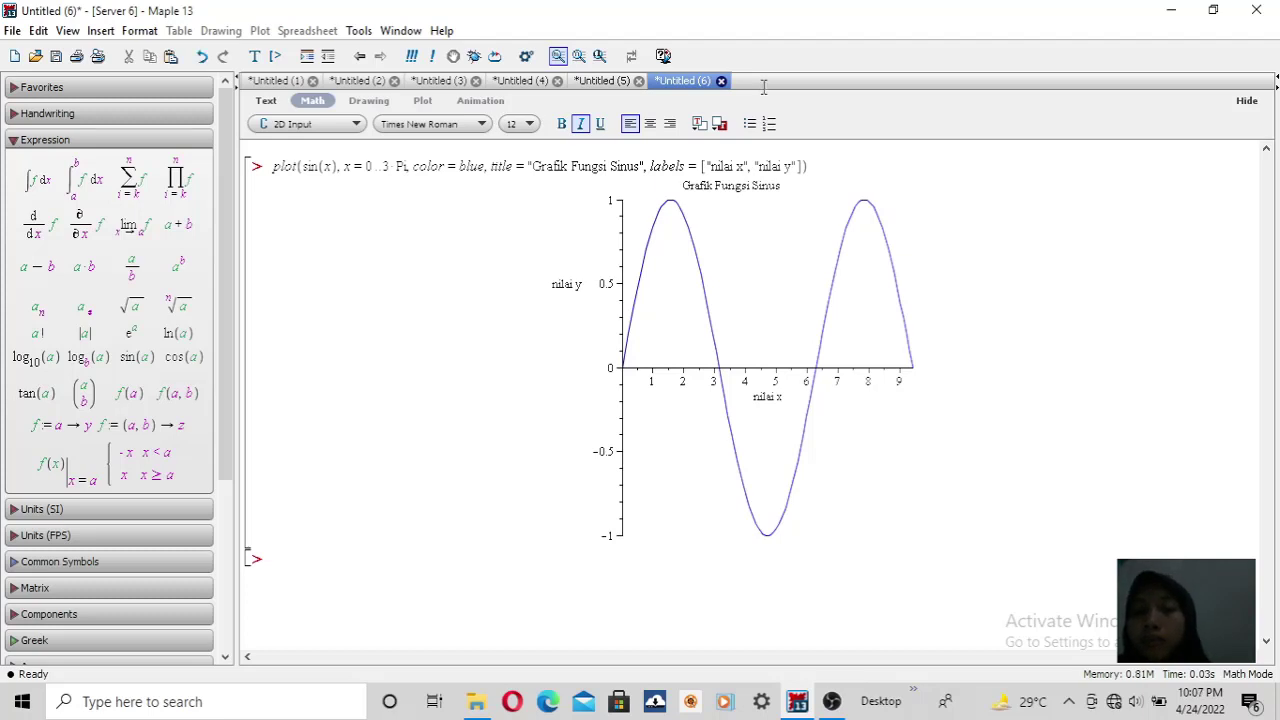
Step: Create a new blank document and insert an execution prompt in it
{"action": "key", "text": "ctrl+n"}
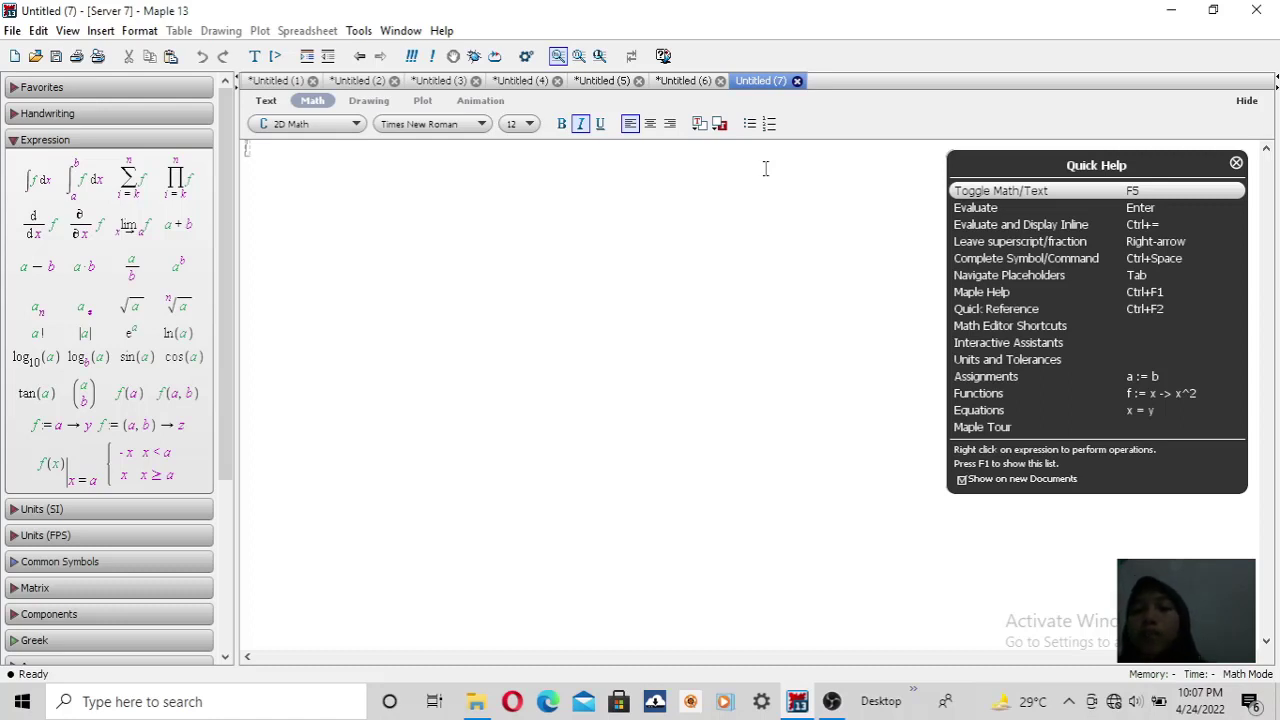
{"action": "key", "text": "Return"}
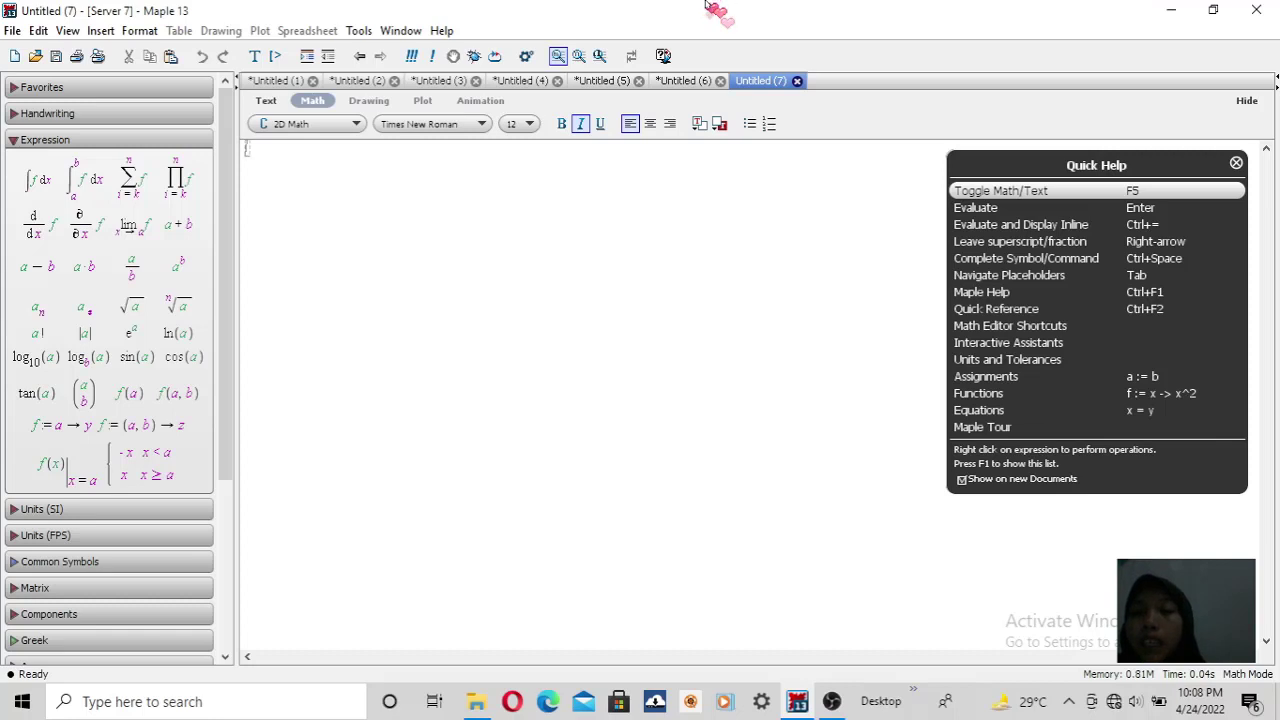
{"action": "left_click", "coordinate": [276, 56]}
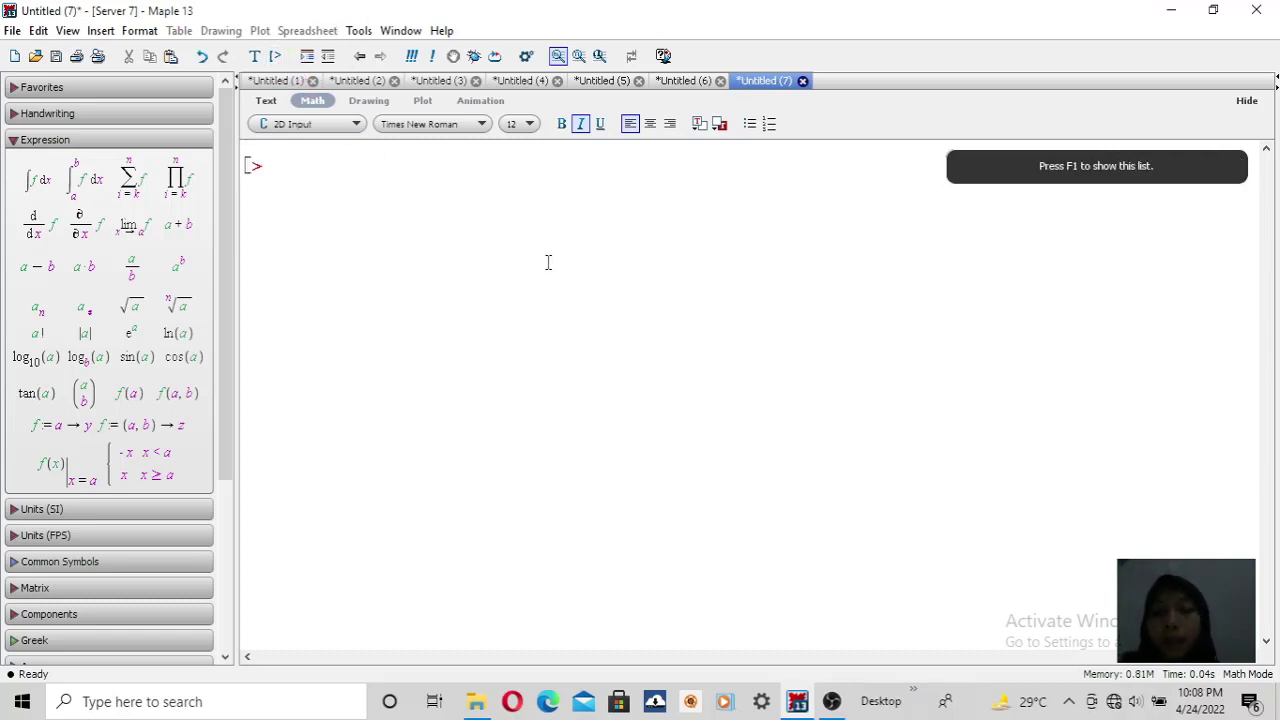
Step: Start a plot command at the prompt with the function list [sin(x), cos(x)]
{"action": "type", "text": "plot"}
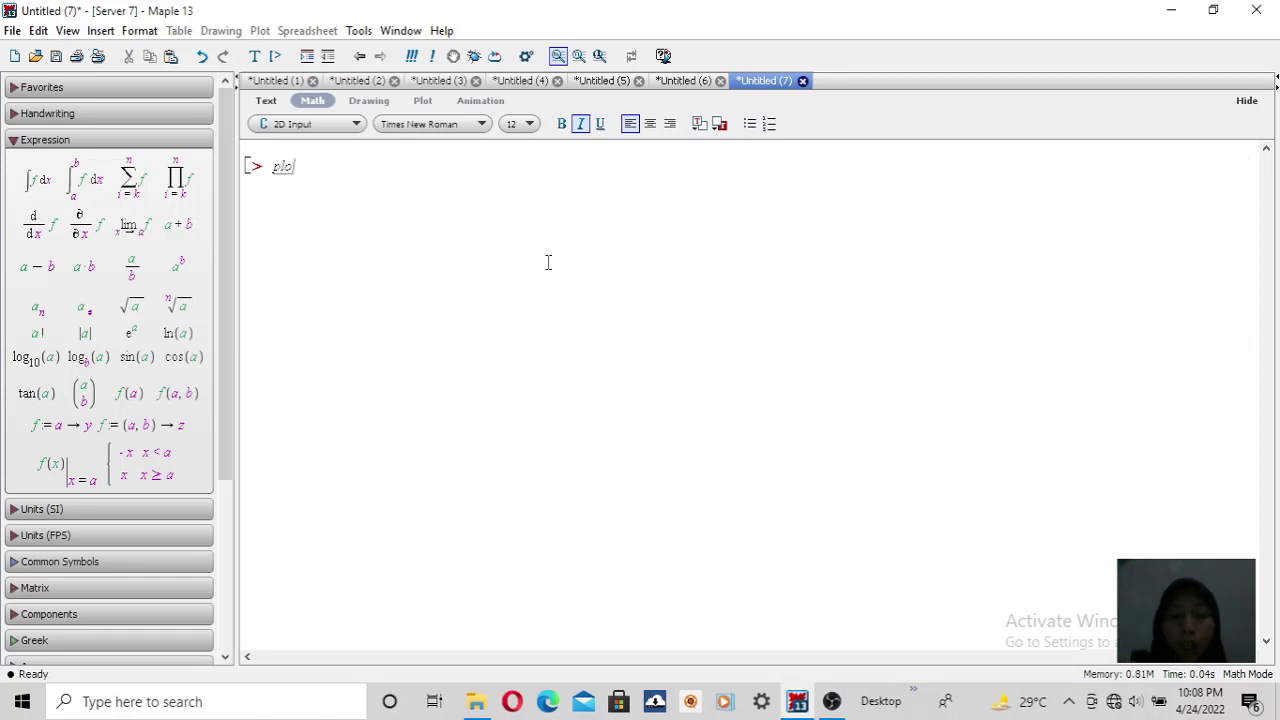
{"action": "type", "text": "("}
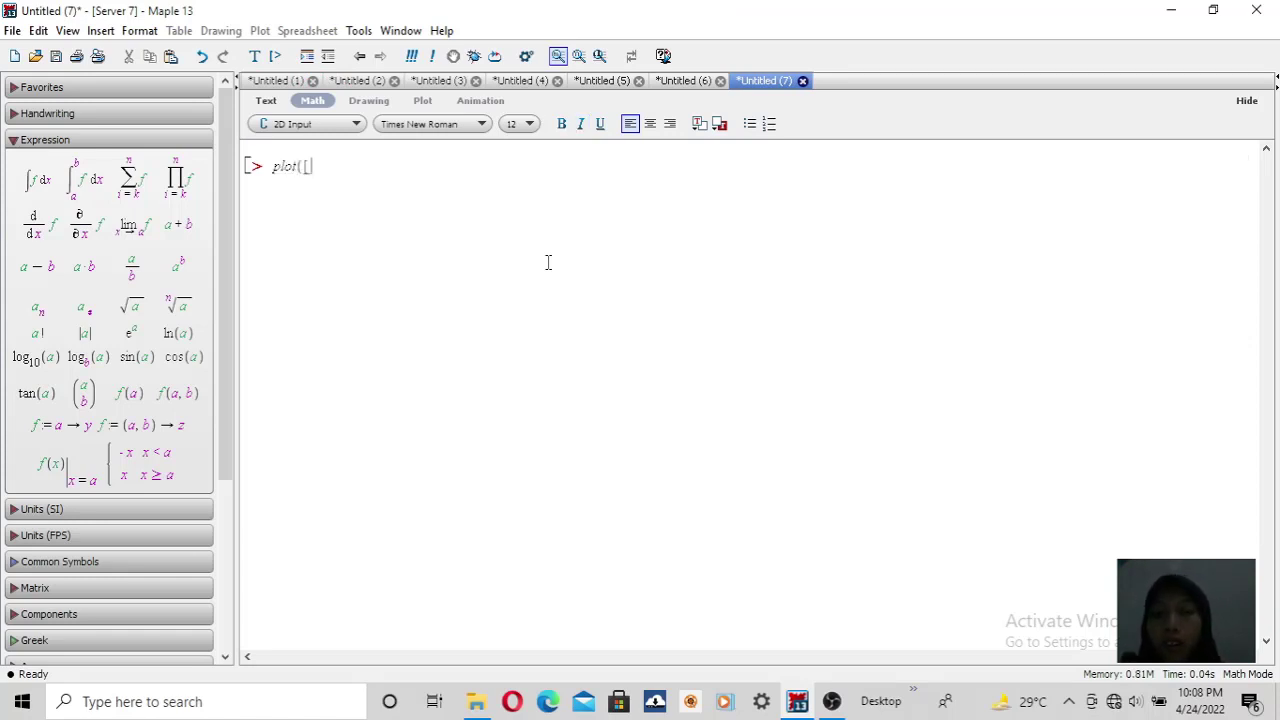
{"action": "type", "text": "[si"}
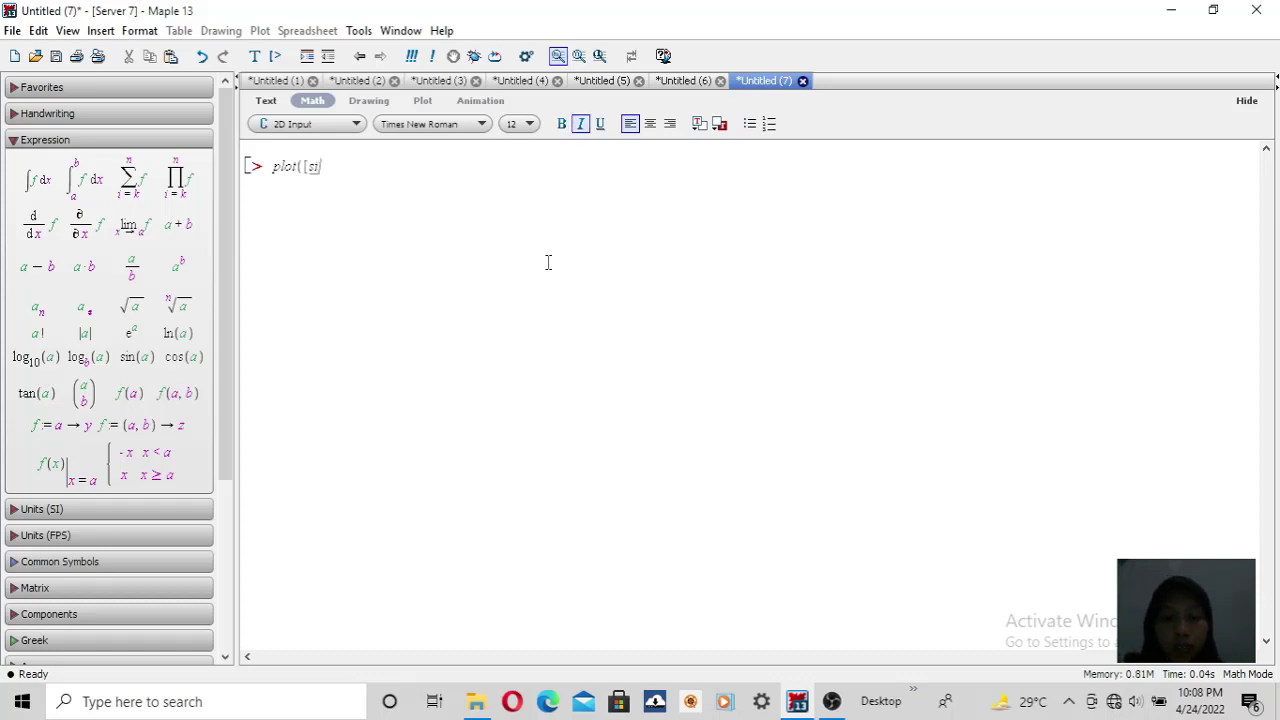
{"action": "type", "text": "n(x)"}
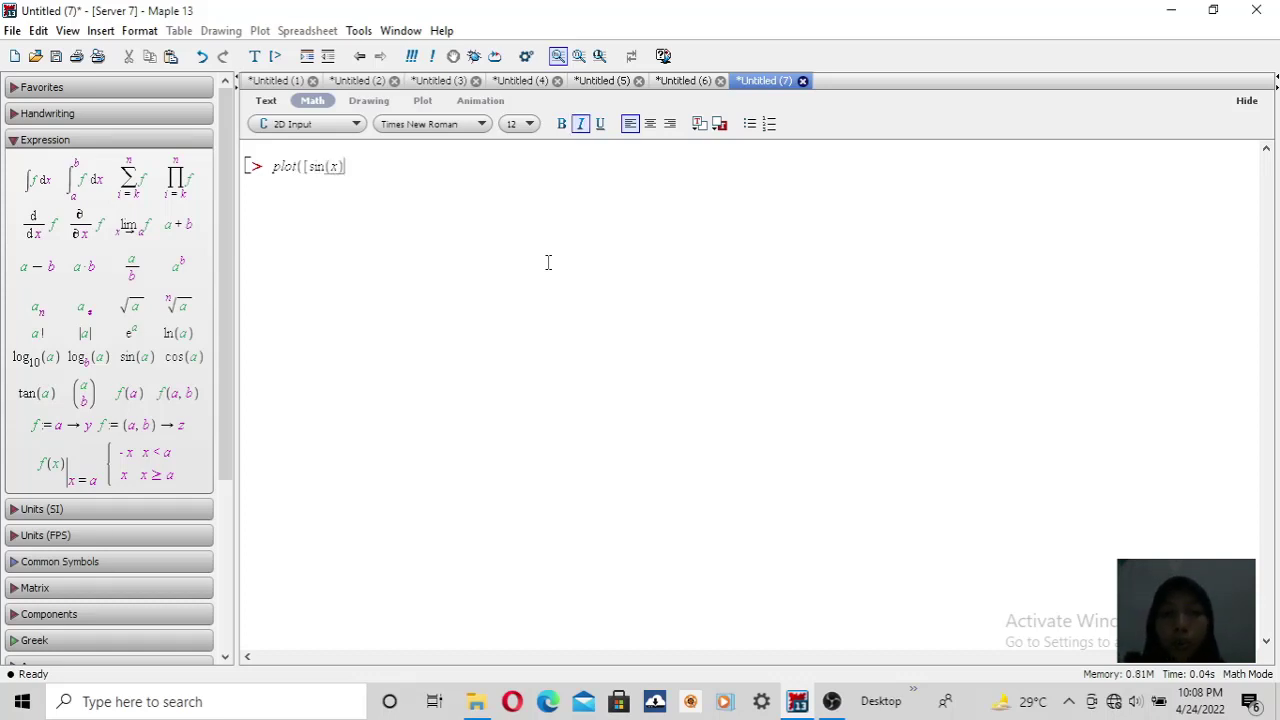
{"action": "type", "text": ","}
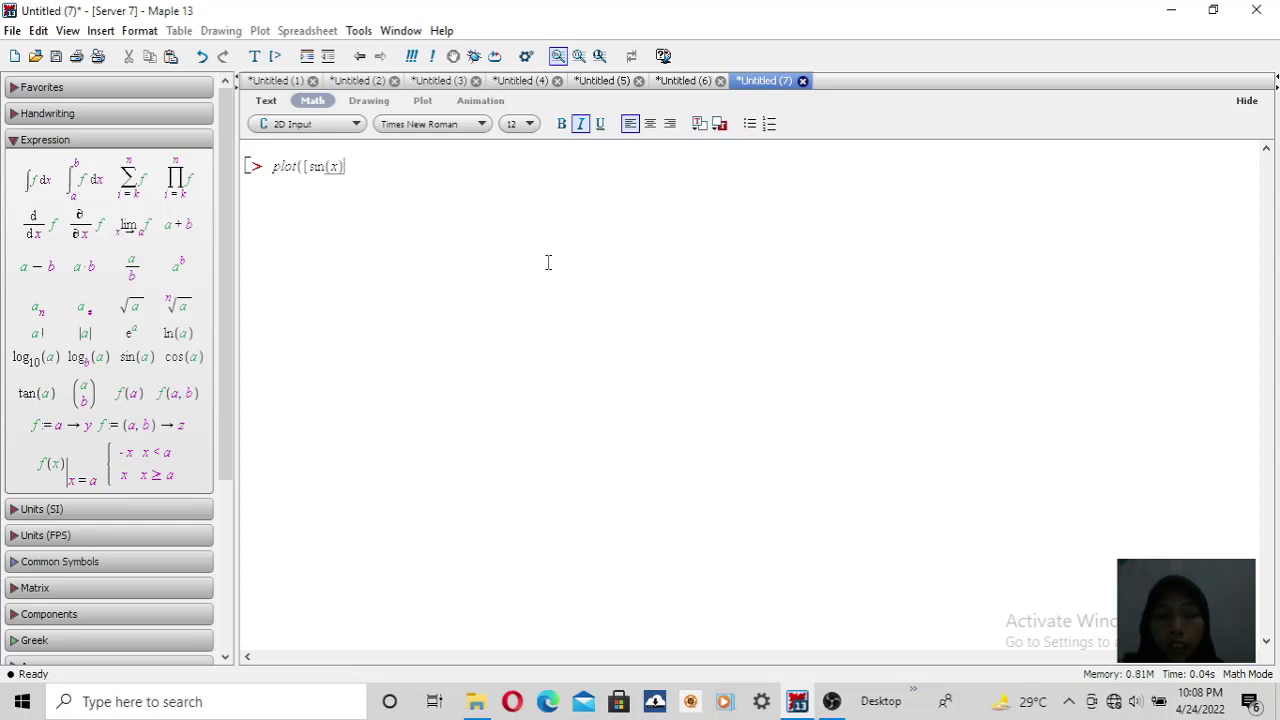
{"action": "type", "text": "co"}
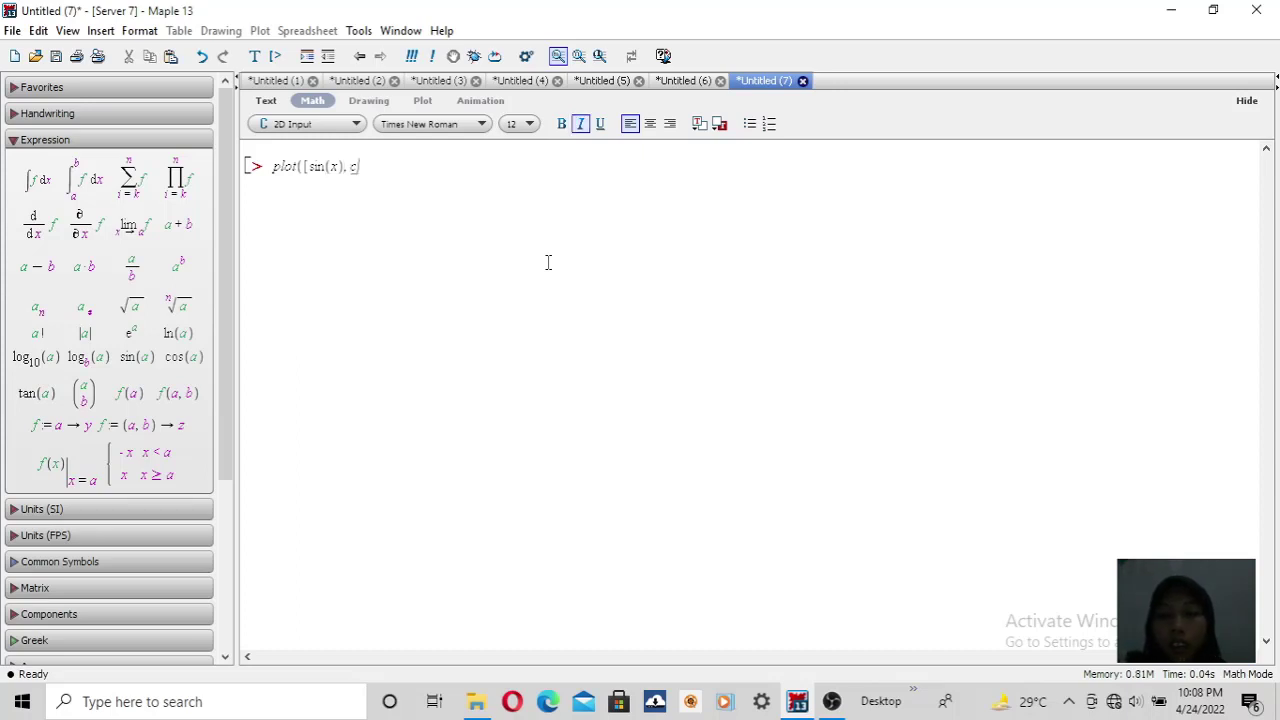
{"action": "key", "text": "BackSpace"}
{"action": "key", "text": "BackSpace"}
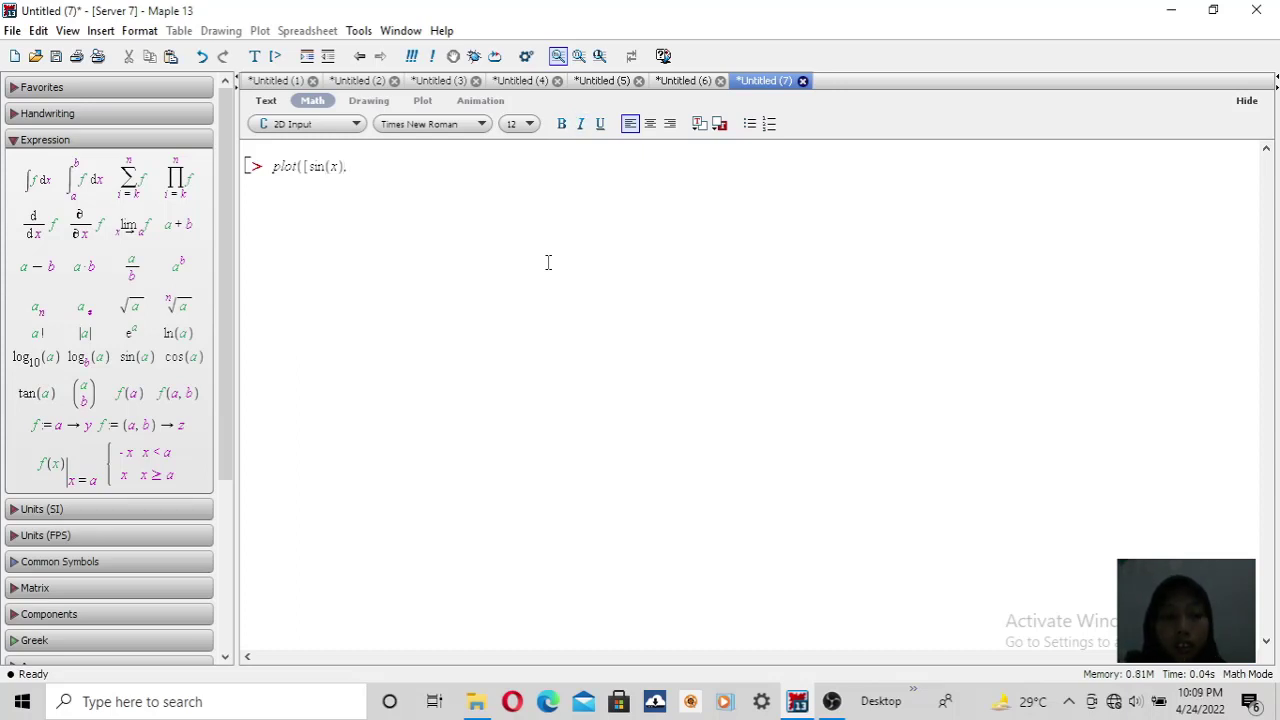
{"action": "type", "text": "cos"}
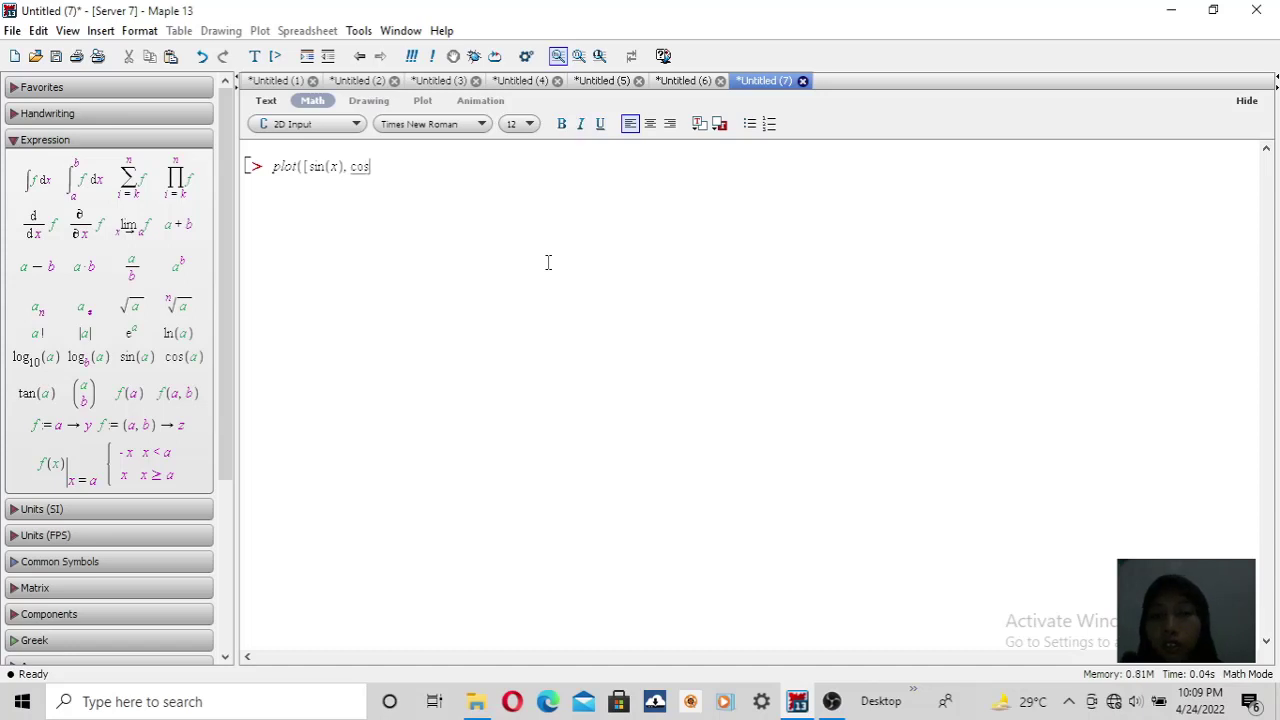
{"action": "type", "text": "("}
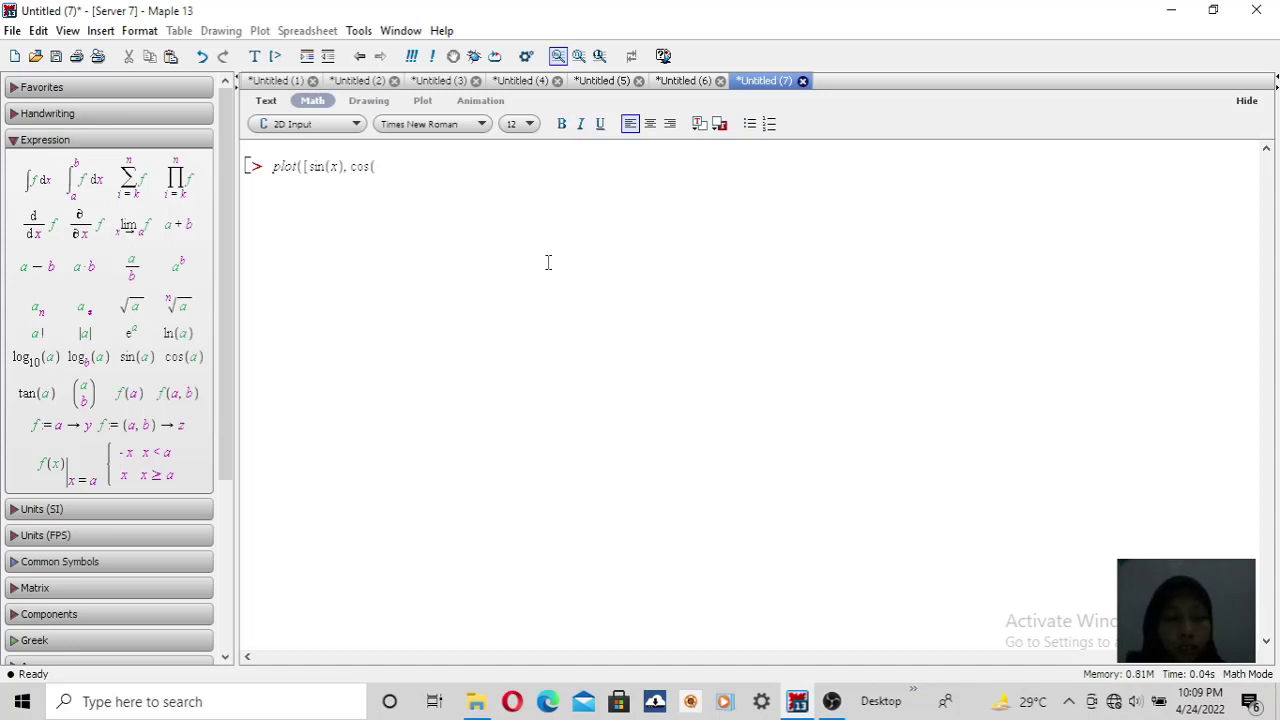
{"action": "type", "text": "x)"}
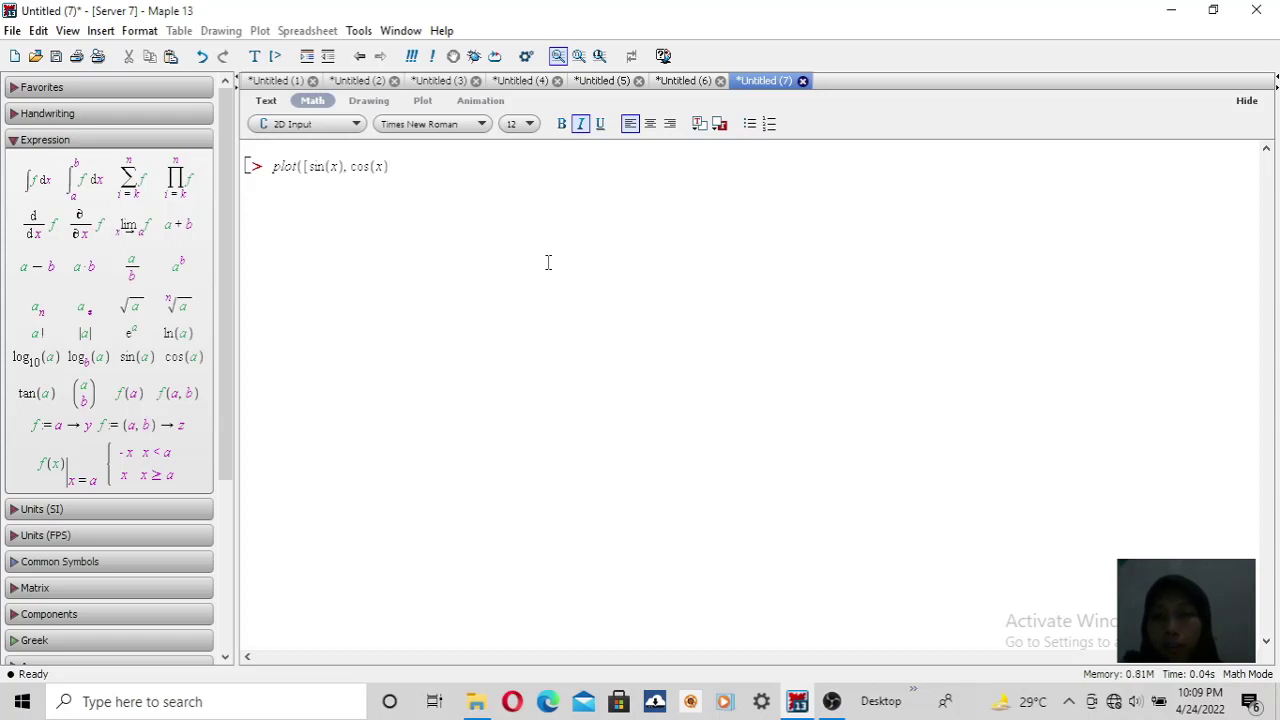
{"action": "type", "text": "]"}
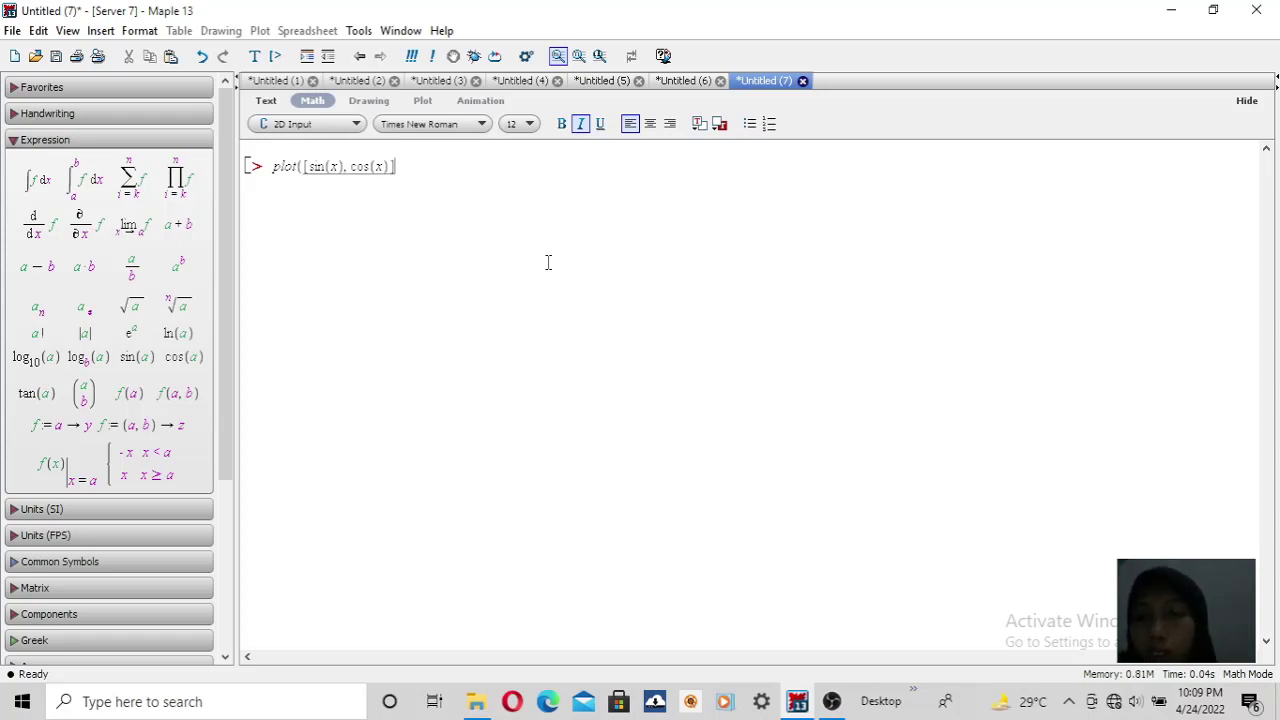
Step: Add the range x = 0..3*Pi to the combined sine and cosine plot command
{"action": "type", "text": ","}
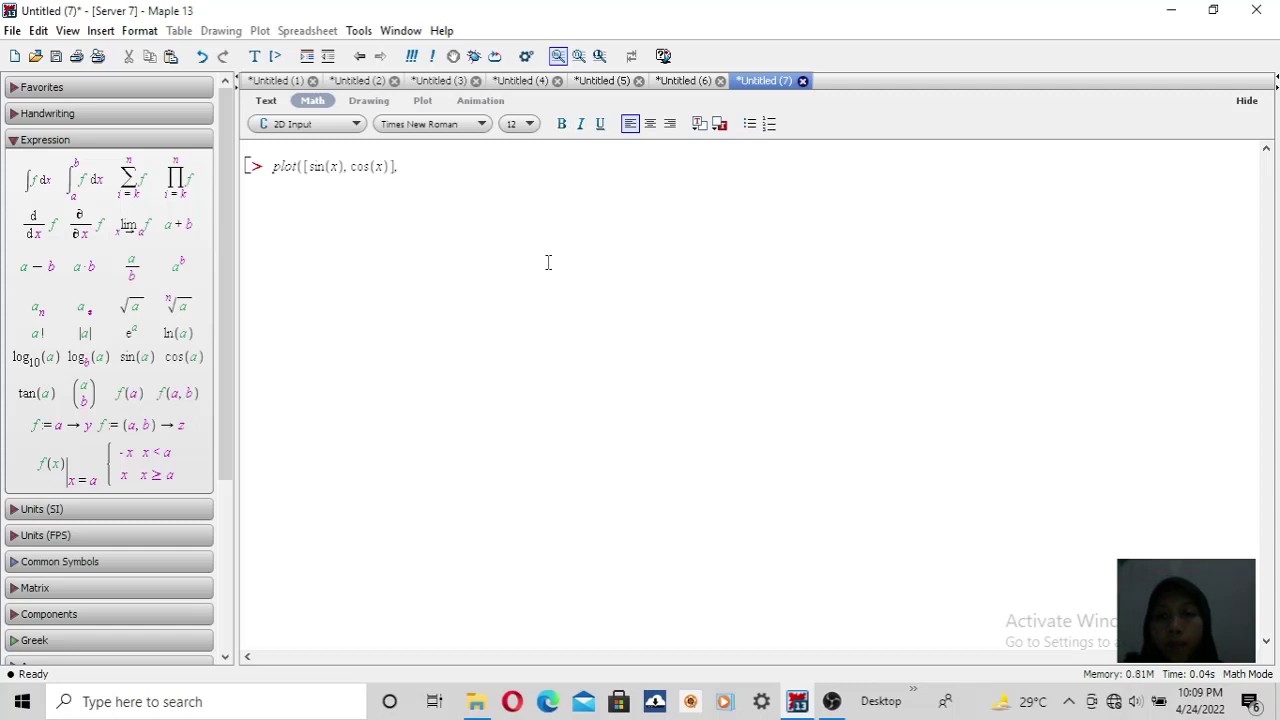
{"action": "type", "text": "x="}
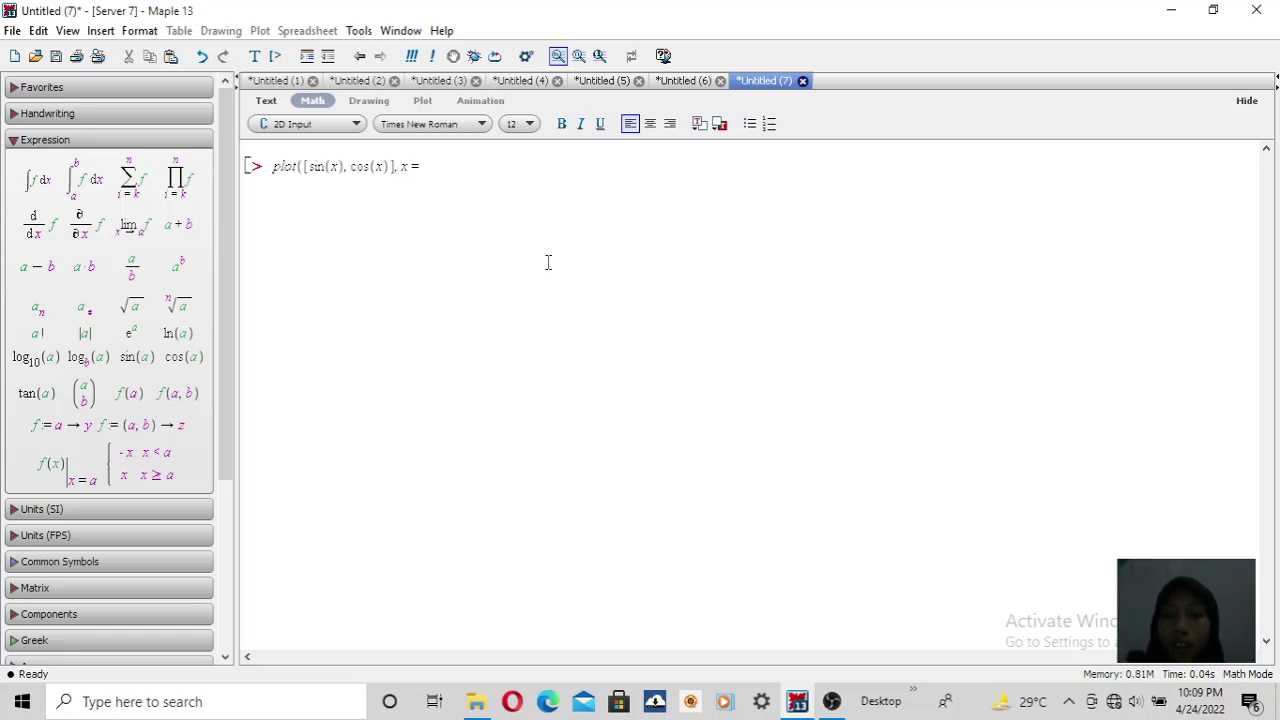
{"action": "type", "text": "0"}
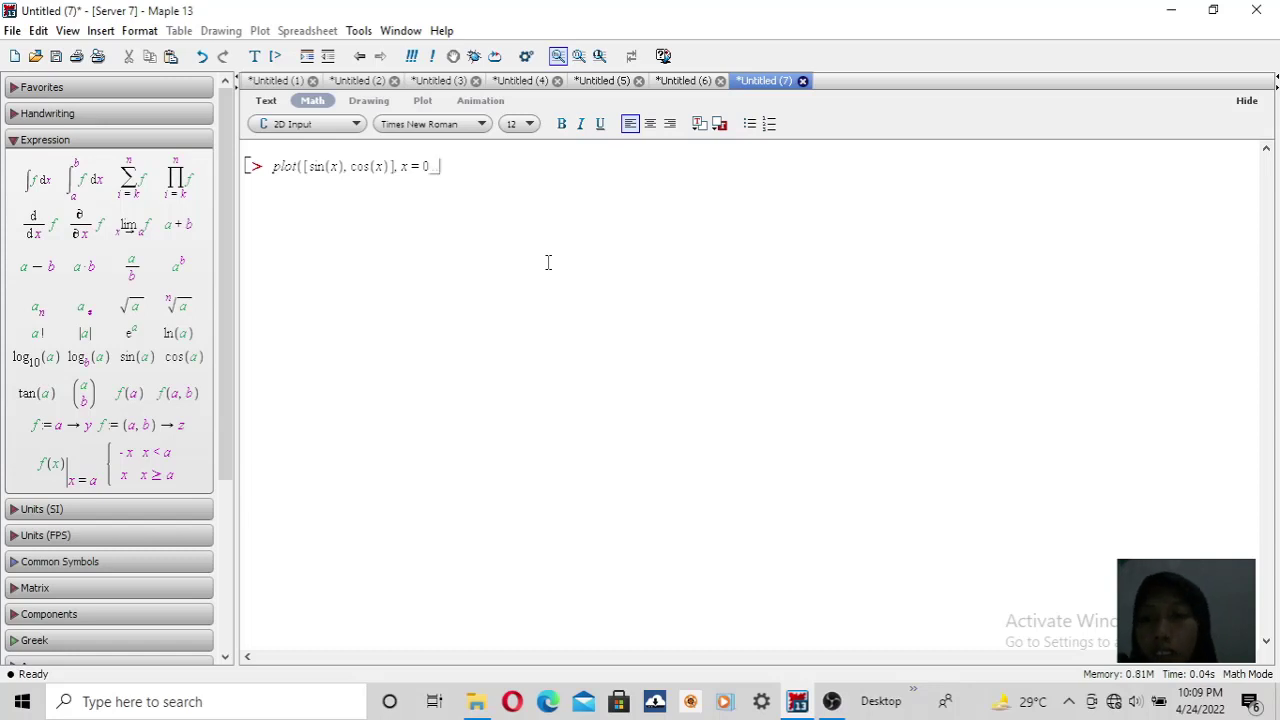
{"action": "type", "text": "..3"}
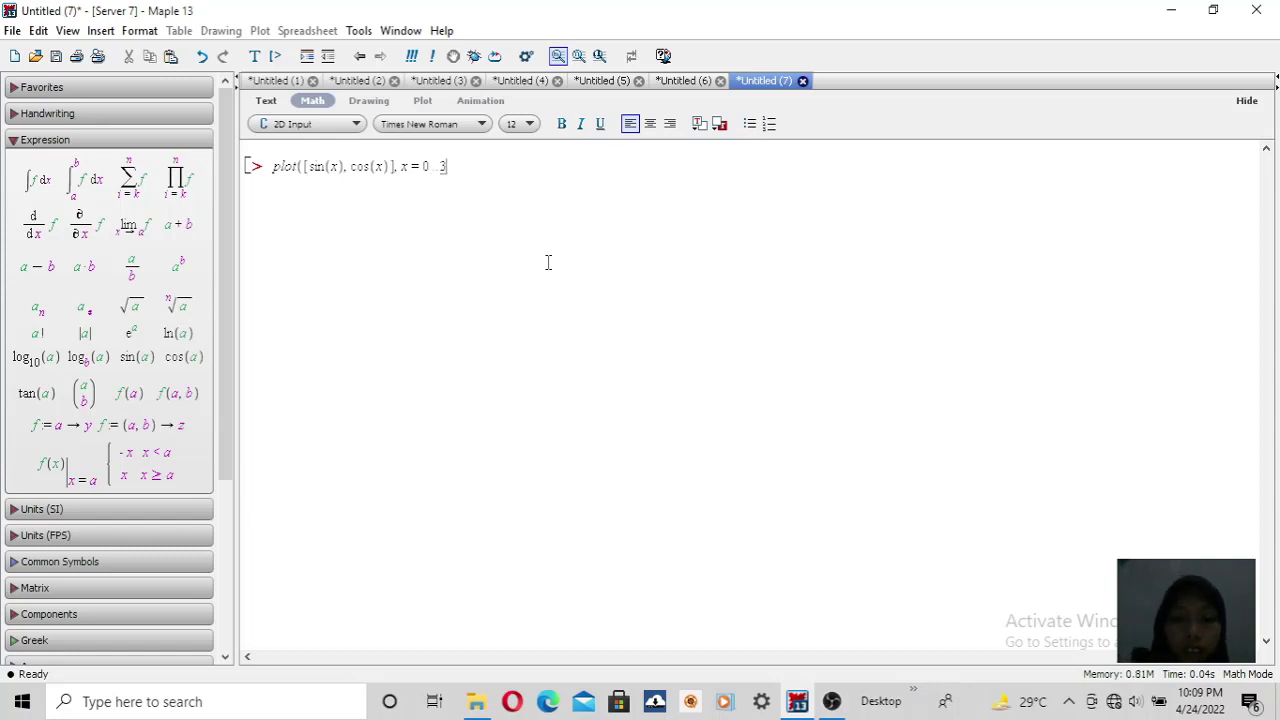
{"action": "type", "text": "*"}
{"action": "type", "text": "Pi"}
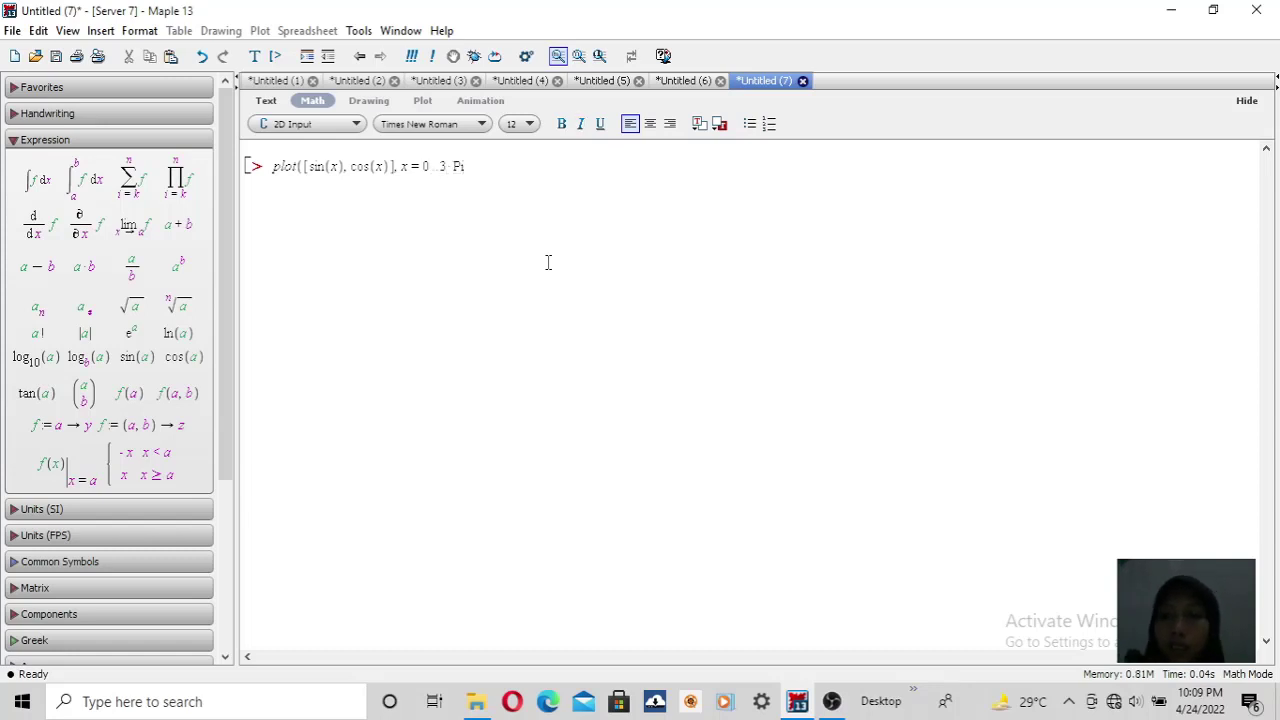
Step: Add the option title = "Grafik Fungsi Sinus dan Cosinus" to the combined plot command
{"action": "type", "text": ","}
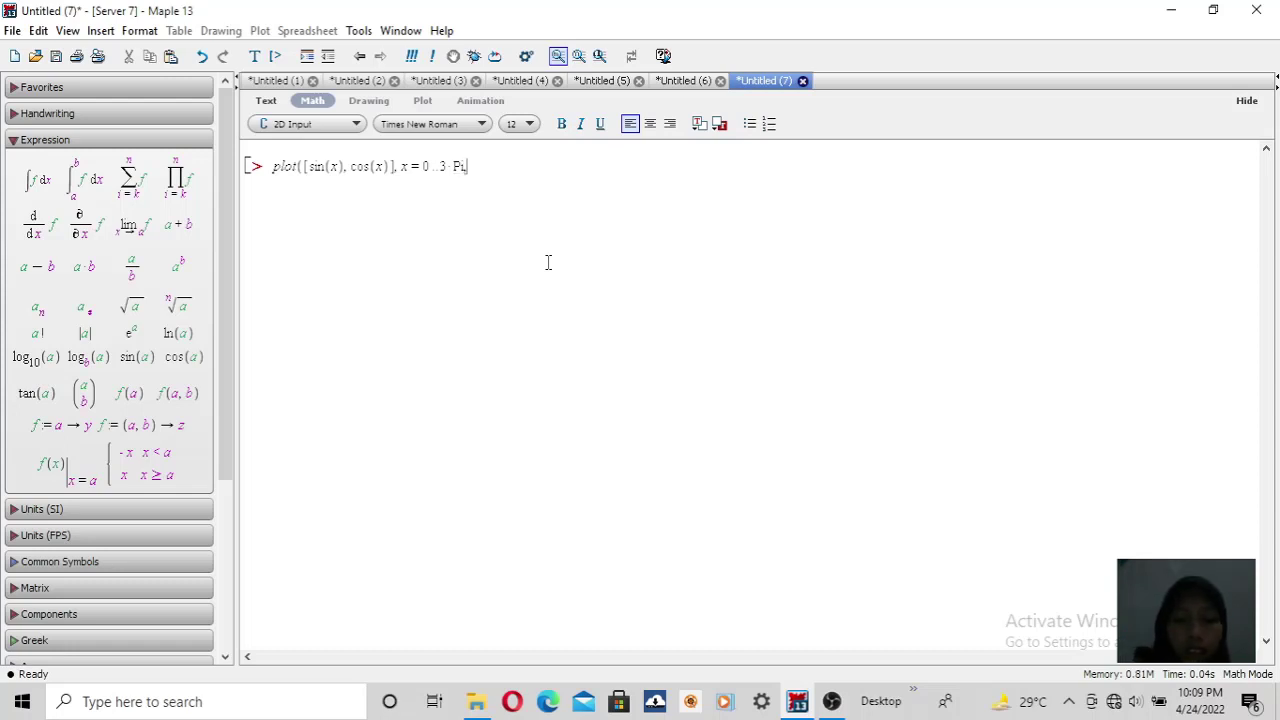
{"action": "type", "text": "title"}
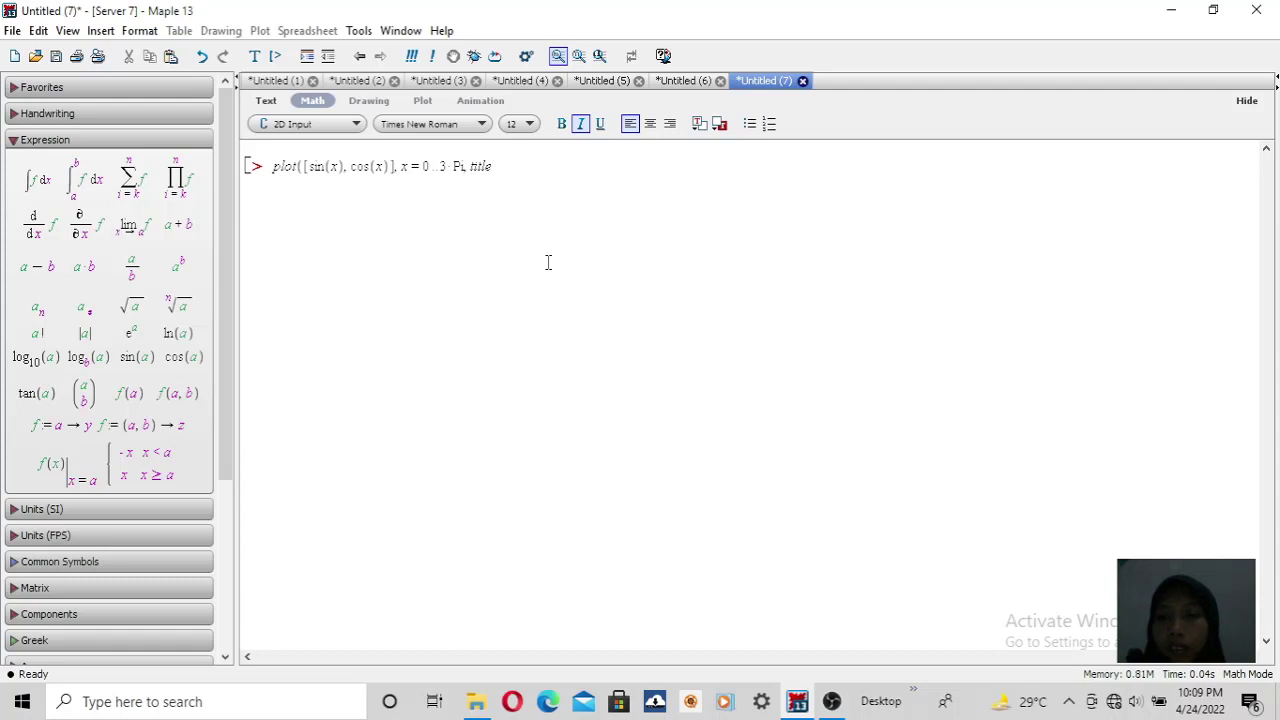
{"action": "type", "text": "="}
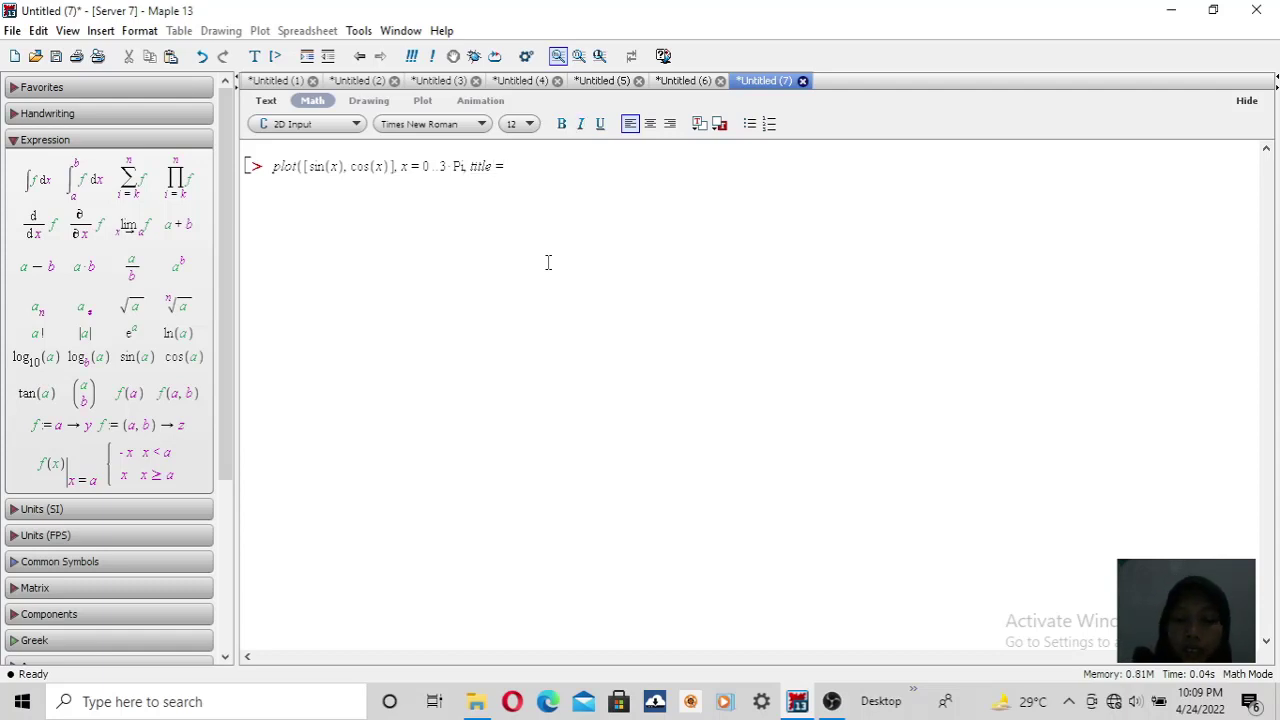
{"action": "type", "text": "\"Grafik"}
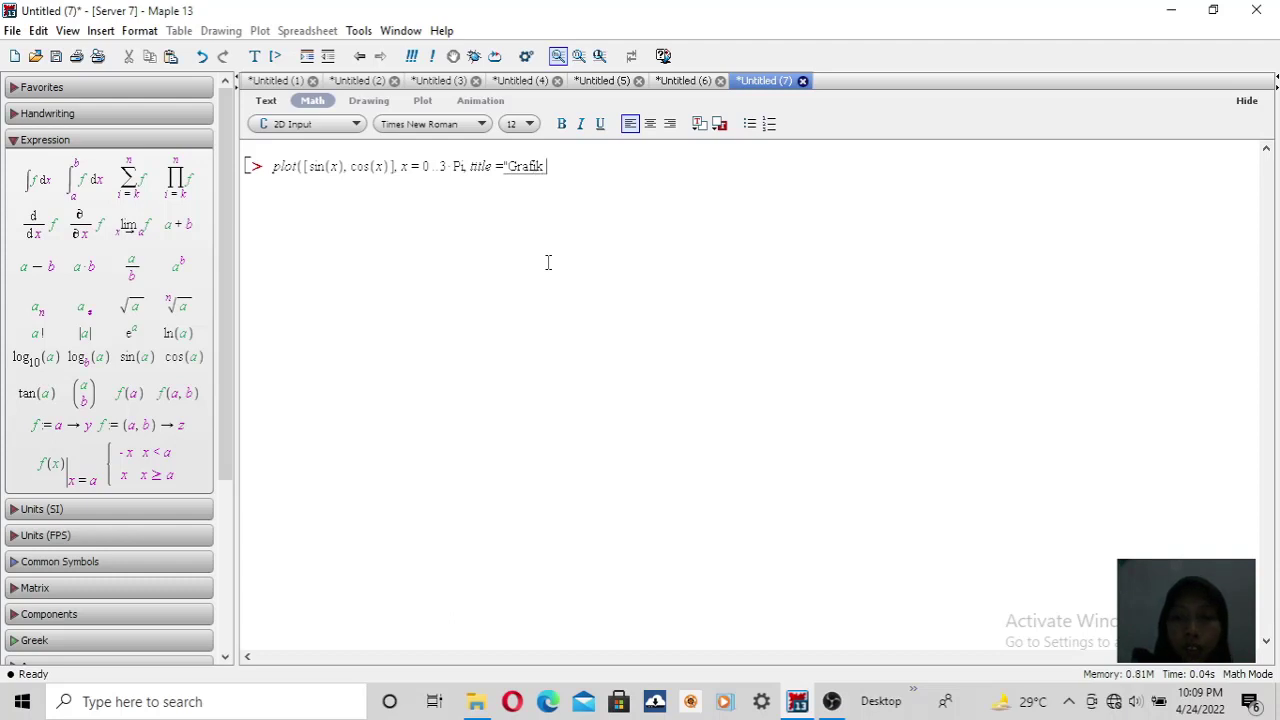
{"action": "type", "text": " Fungsi"}
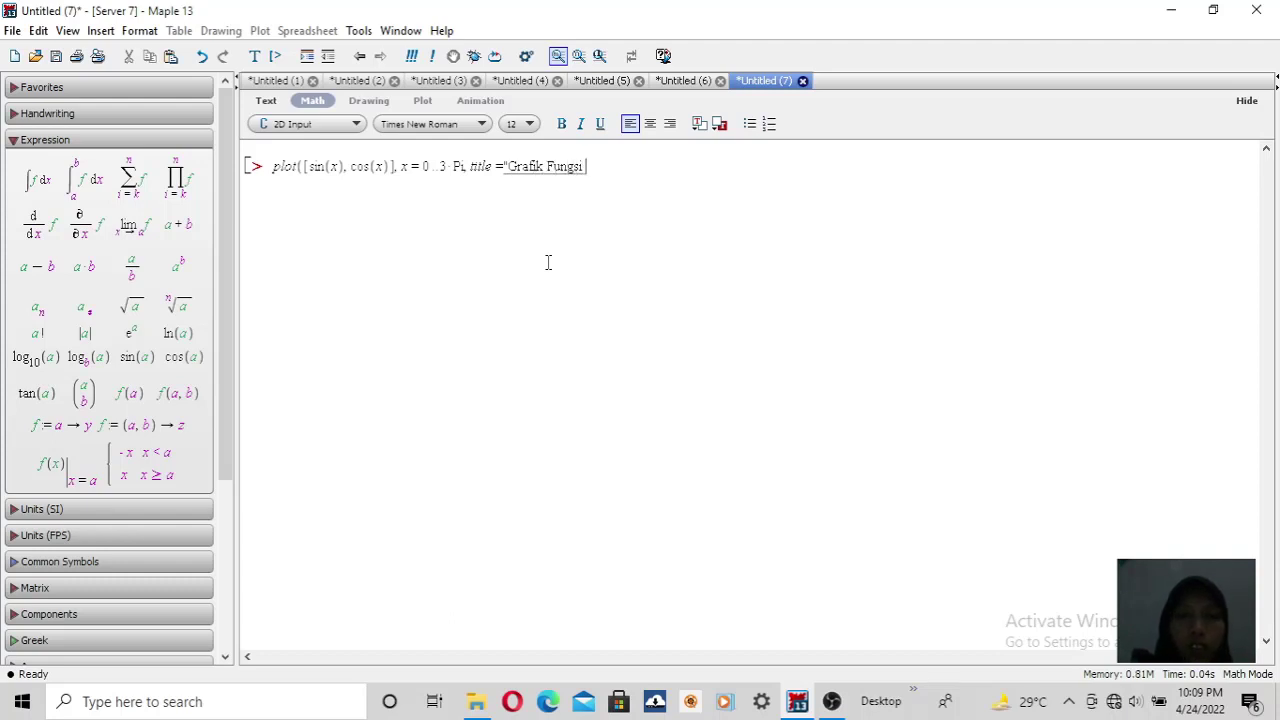
{"action": "type", "text": " Sinu"}
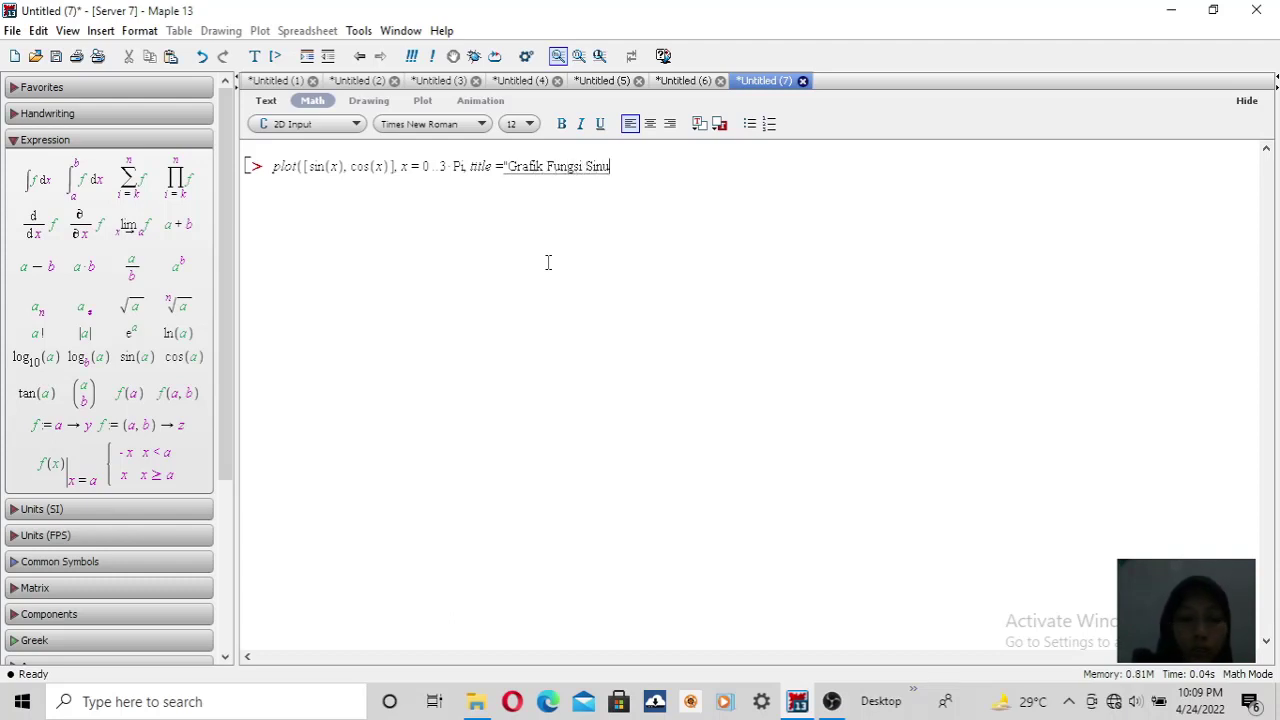
{"action": "type", "text": "s dan"}
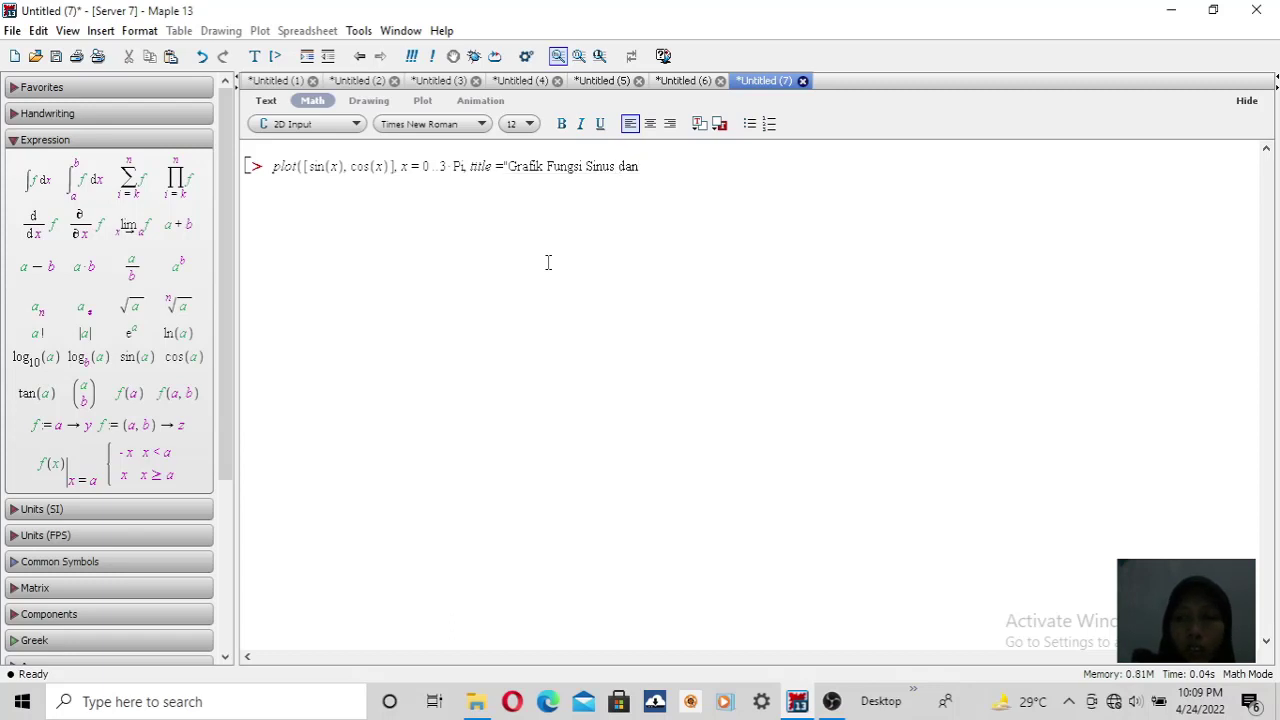
{"action": "type", "text": " Cosinus"}
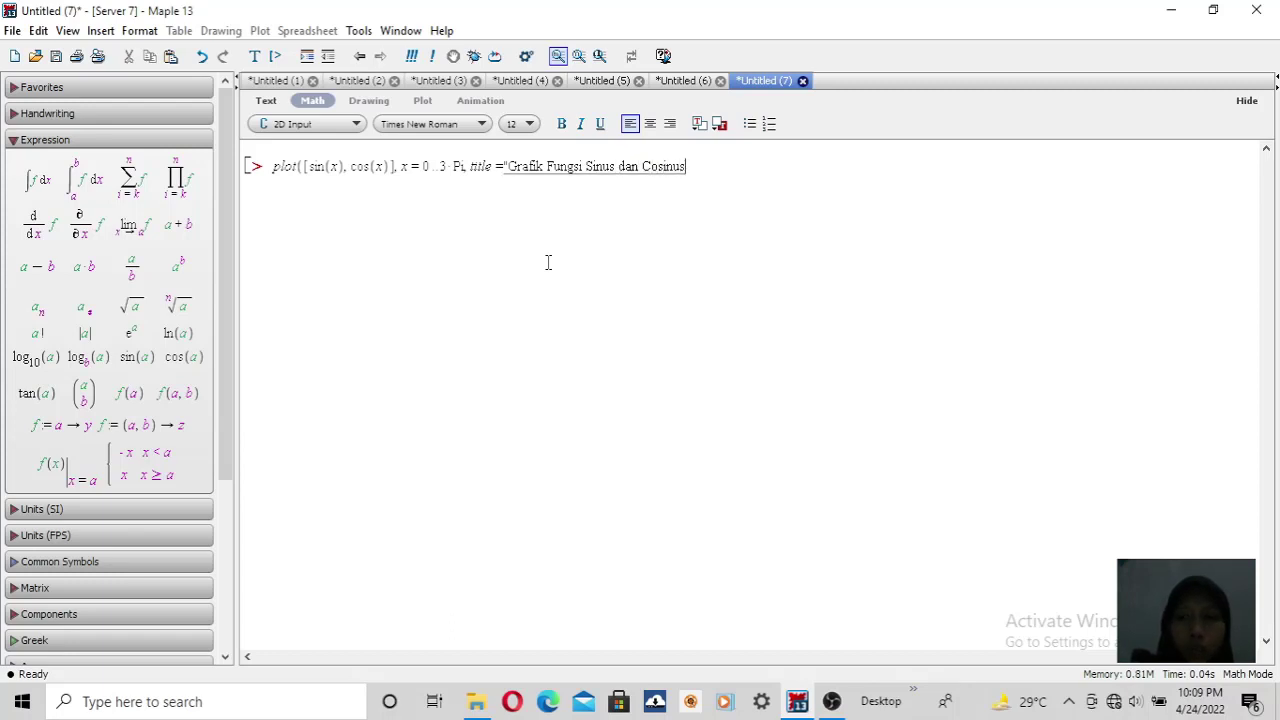
{"action": "type", "text": "\""}
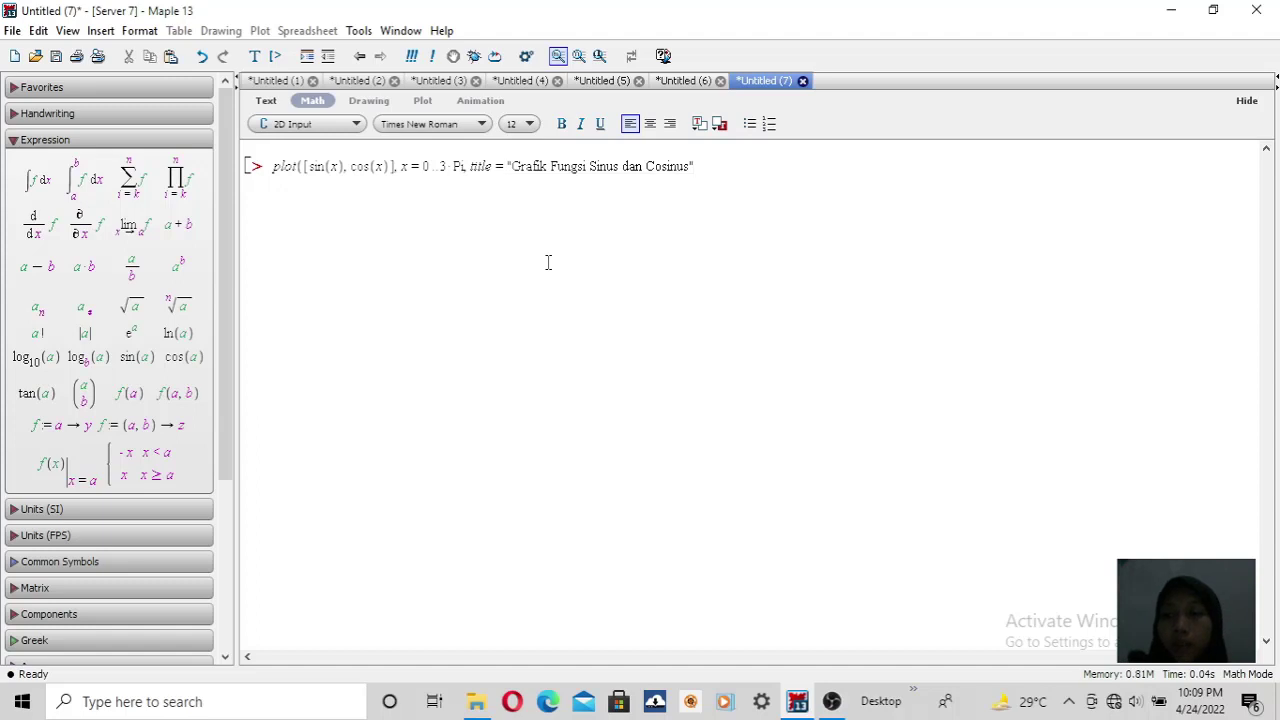
Step: Add the option color = [blue, green] to the combined plot command
{"action": "type", "text": ","}
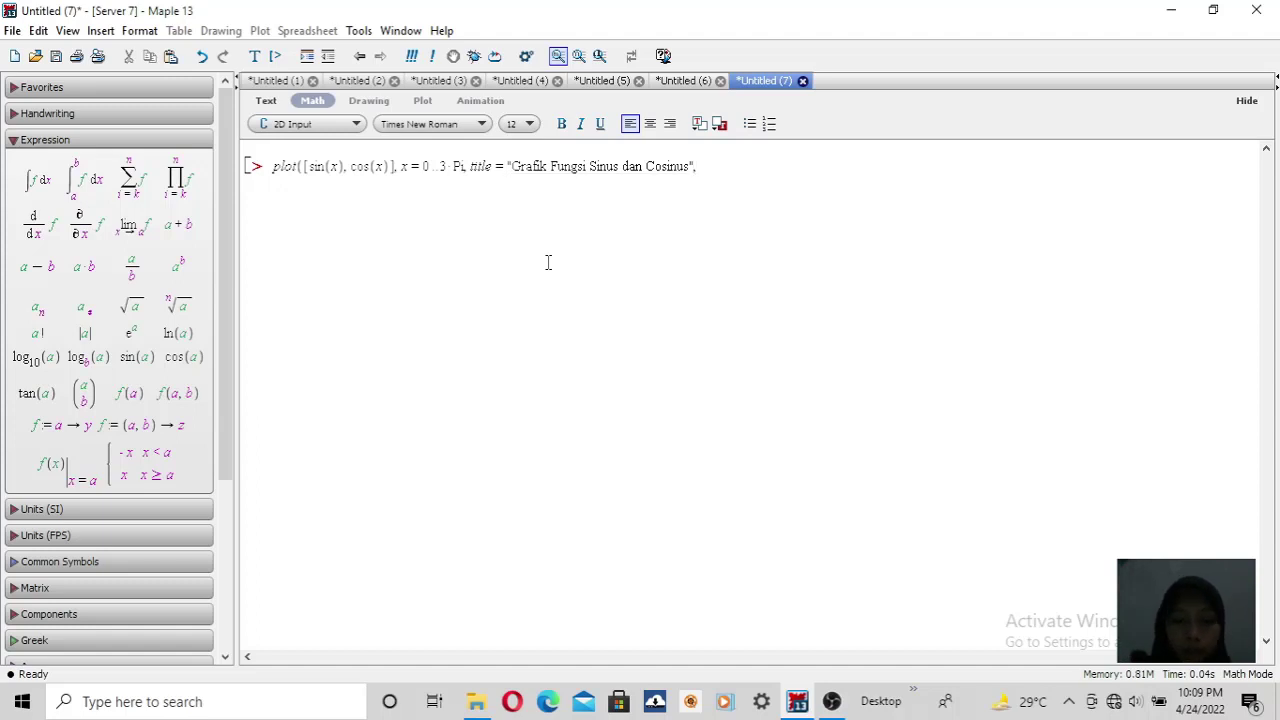
{"action": "type", "text": "clor"}
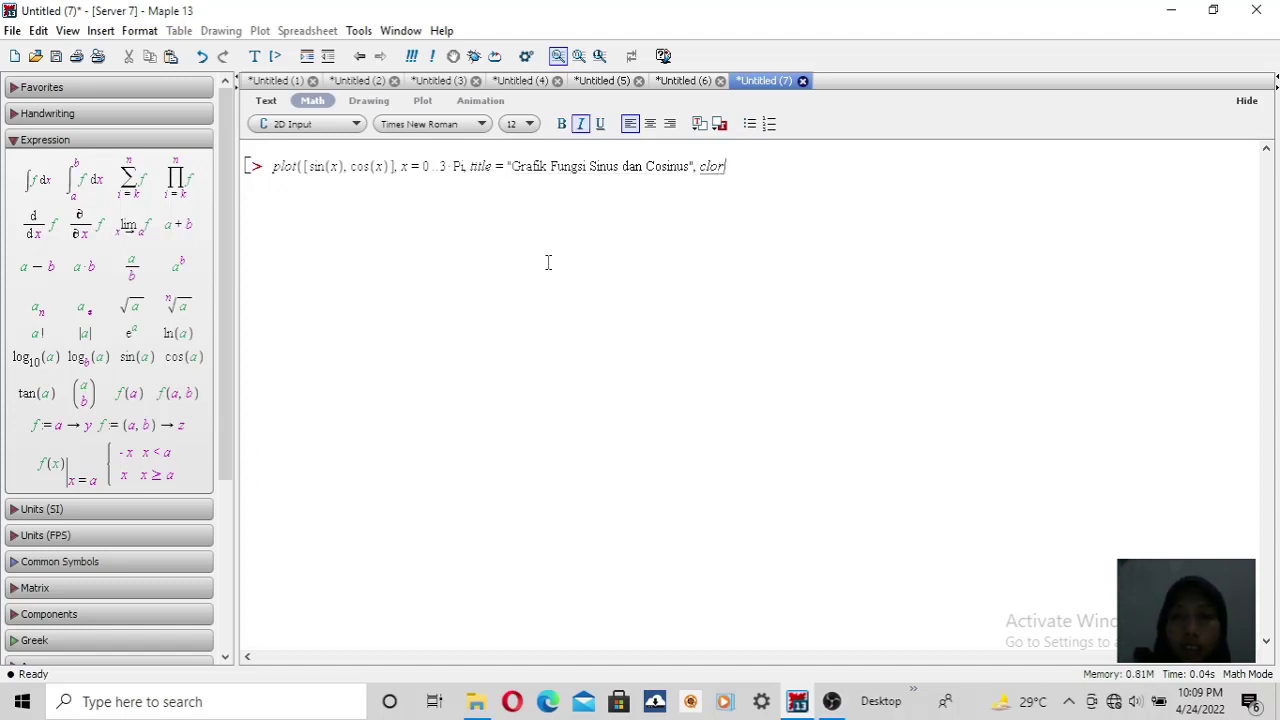
{"action": "key", "text": "BackSpace"}
{"action": "key", "text": "BackSpace"}
{"action": "key", "text": "BackSpace"}
{"action": "type", "text": "color "}
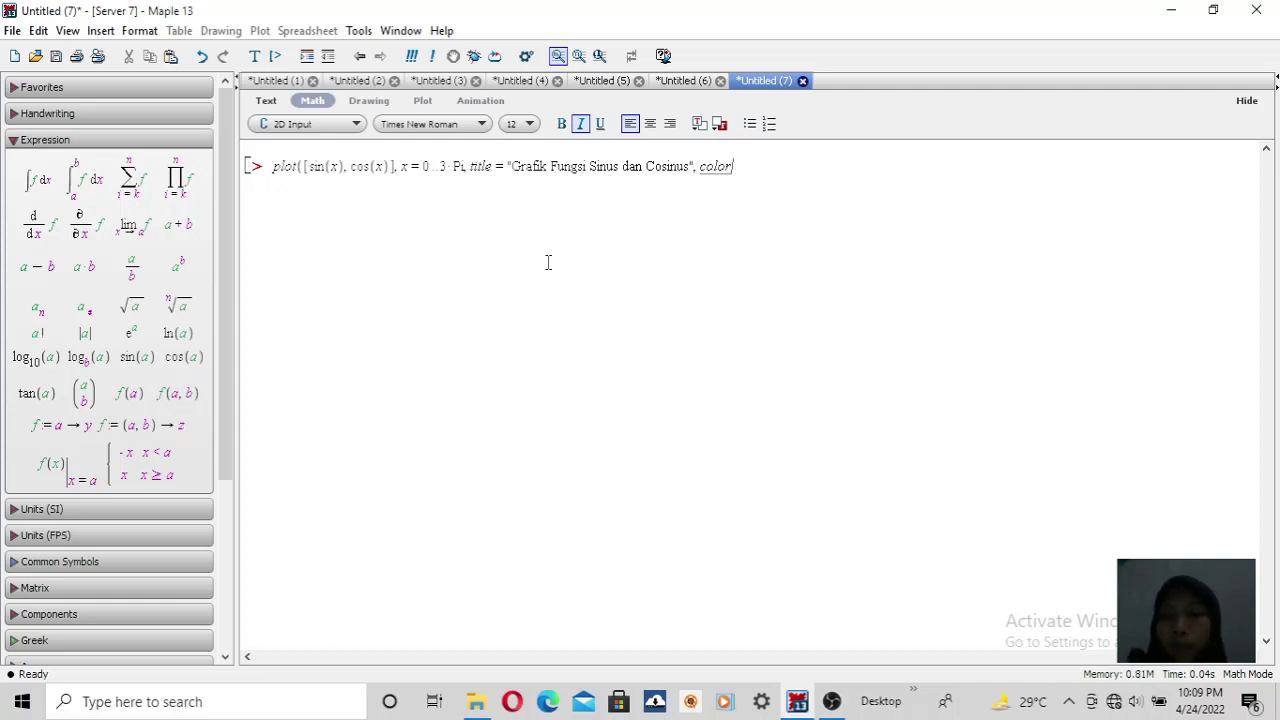
{"action": "type", "text": "= "}
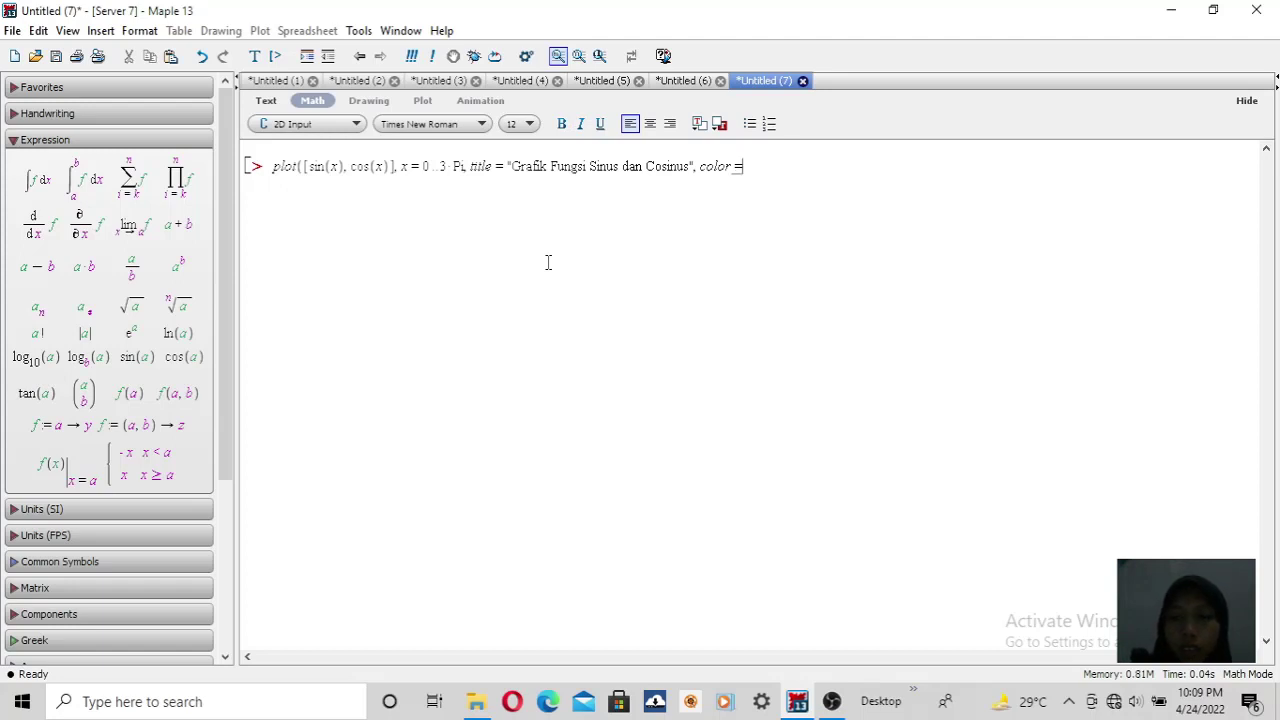
{"action": "type", "text": "["}
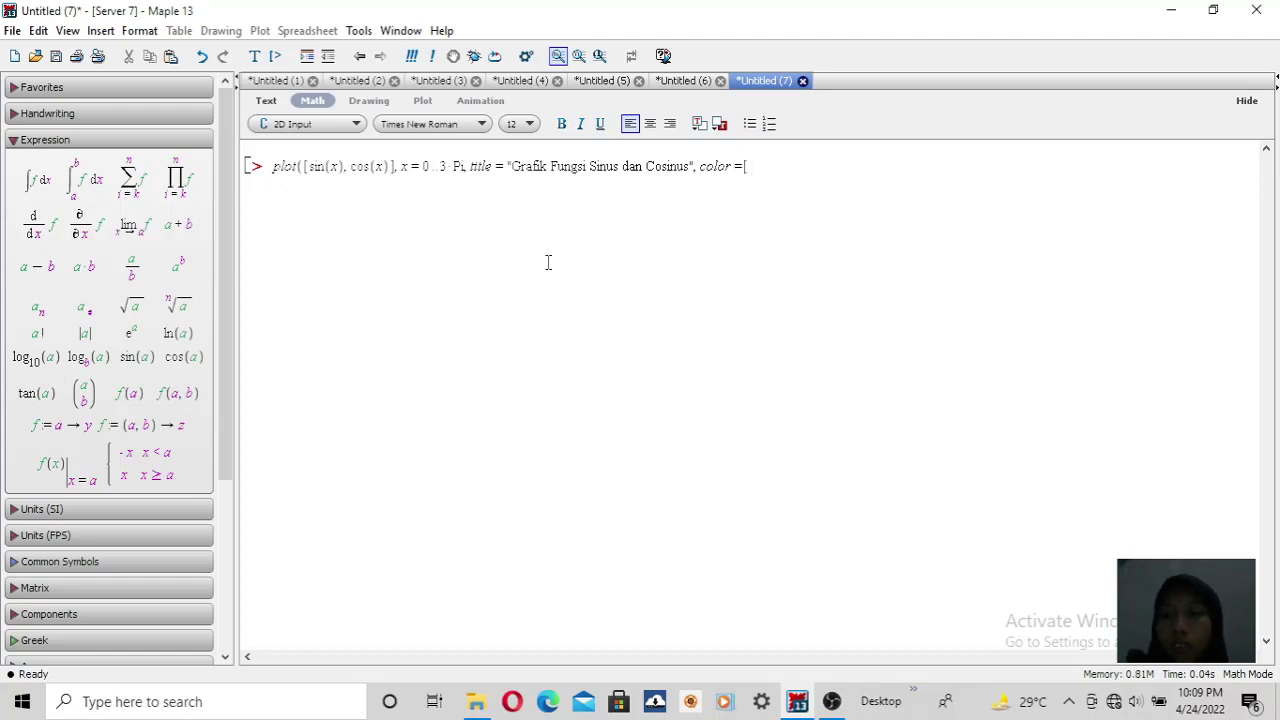
{"action": "type", "text": "blue"}
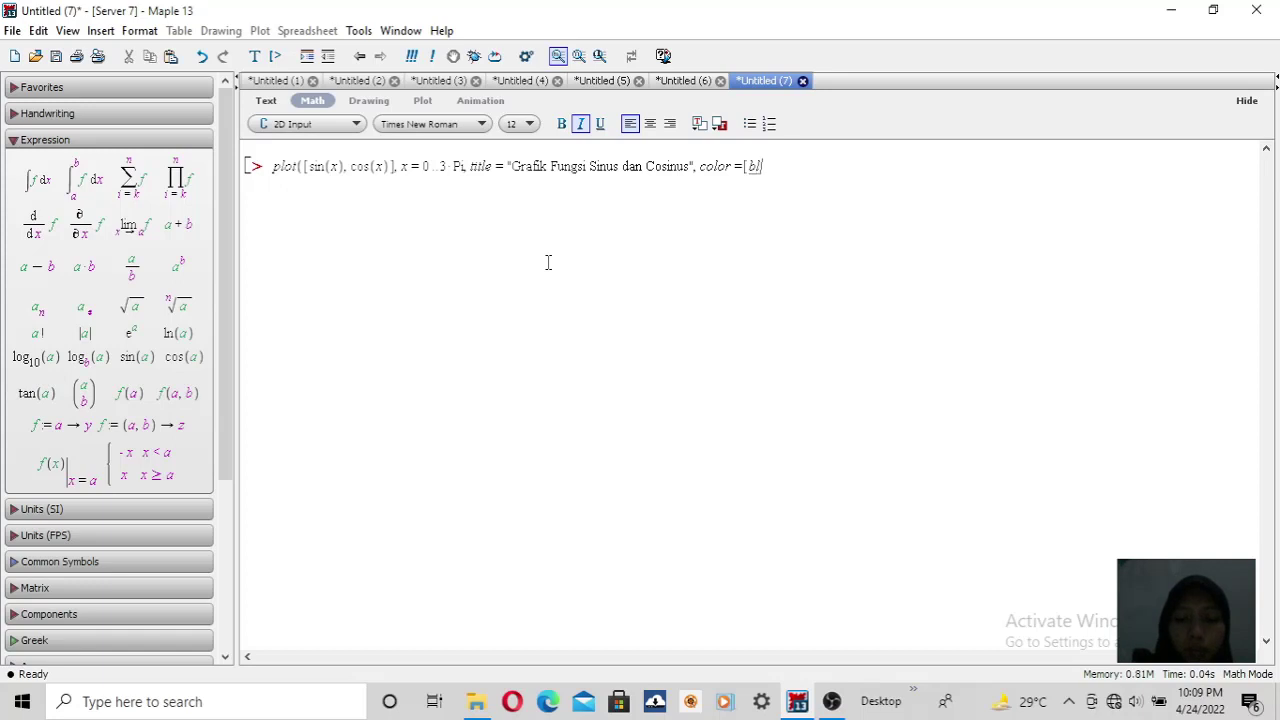
{"action": "type", "text": ", "}
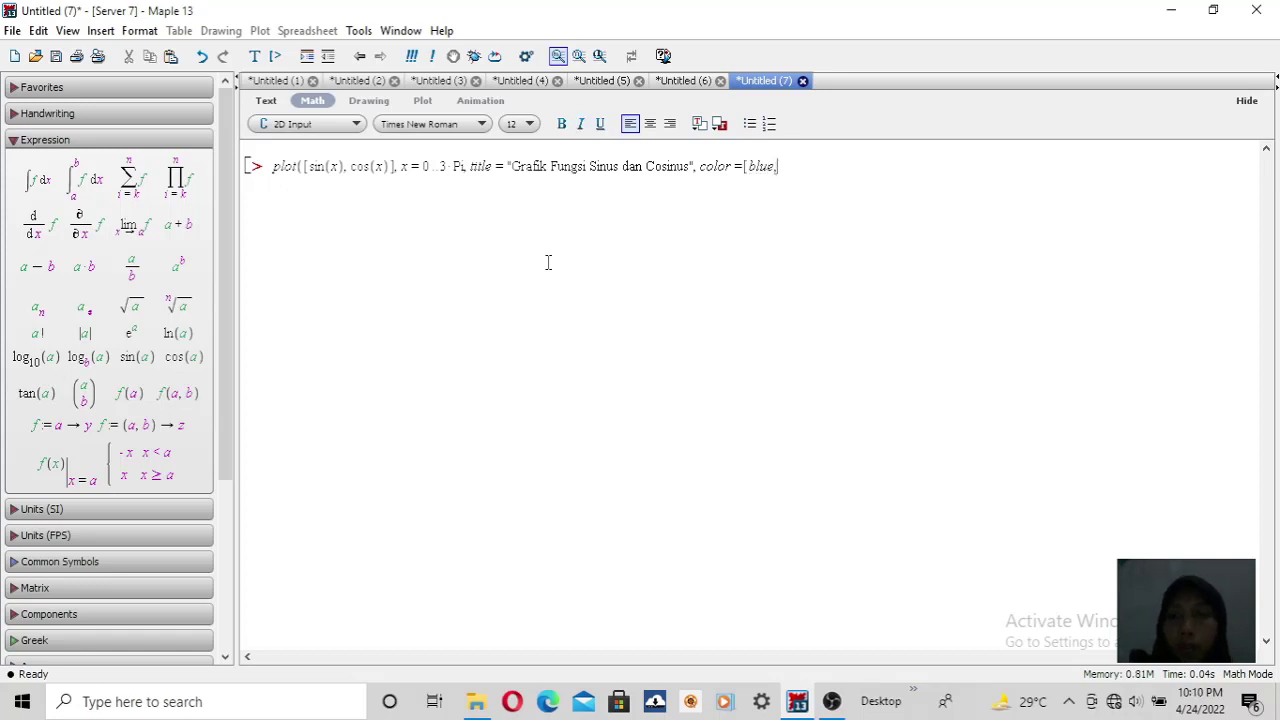
{"action": "type", "text": "green"}
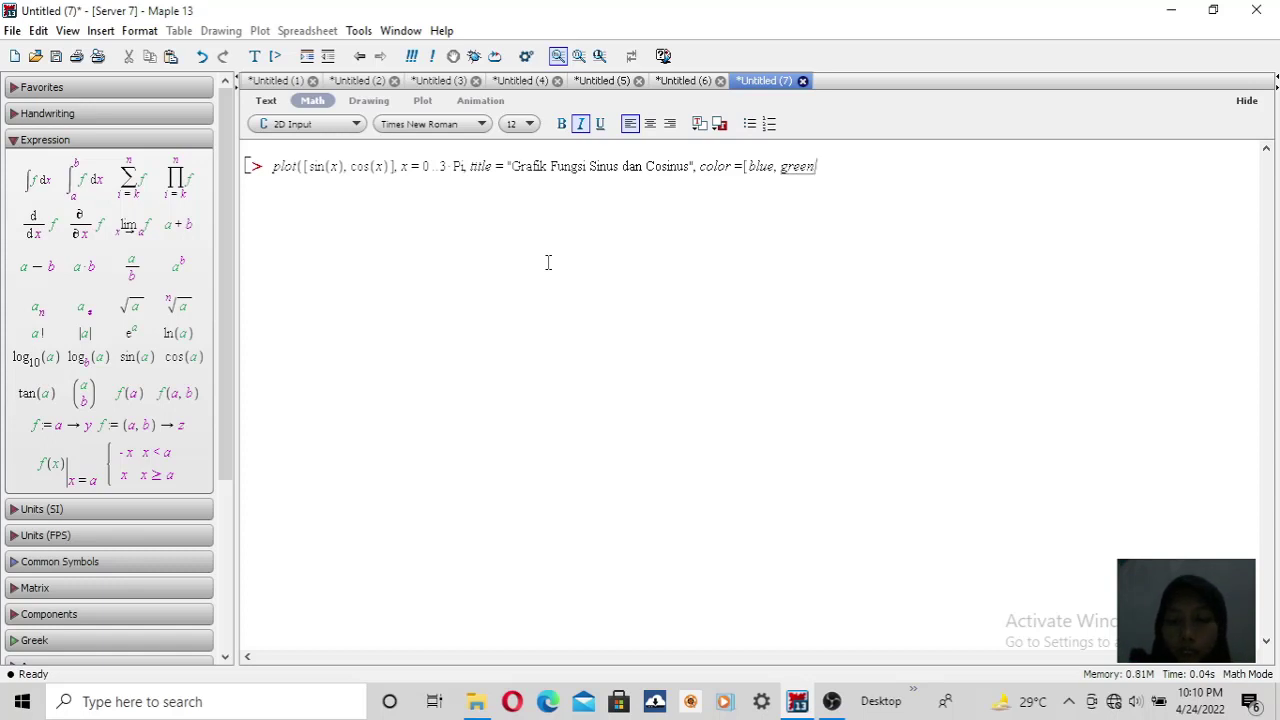
{"action": "type", "text": "]"}
{"action": "key", "text": "Right"}
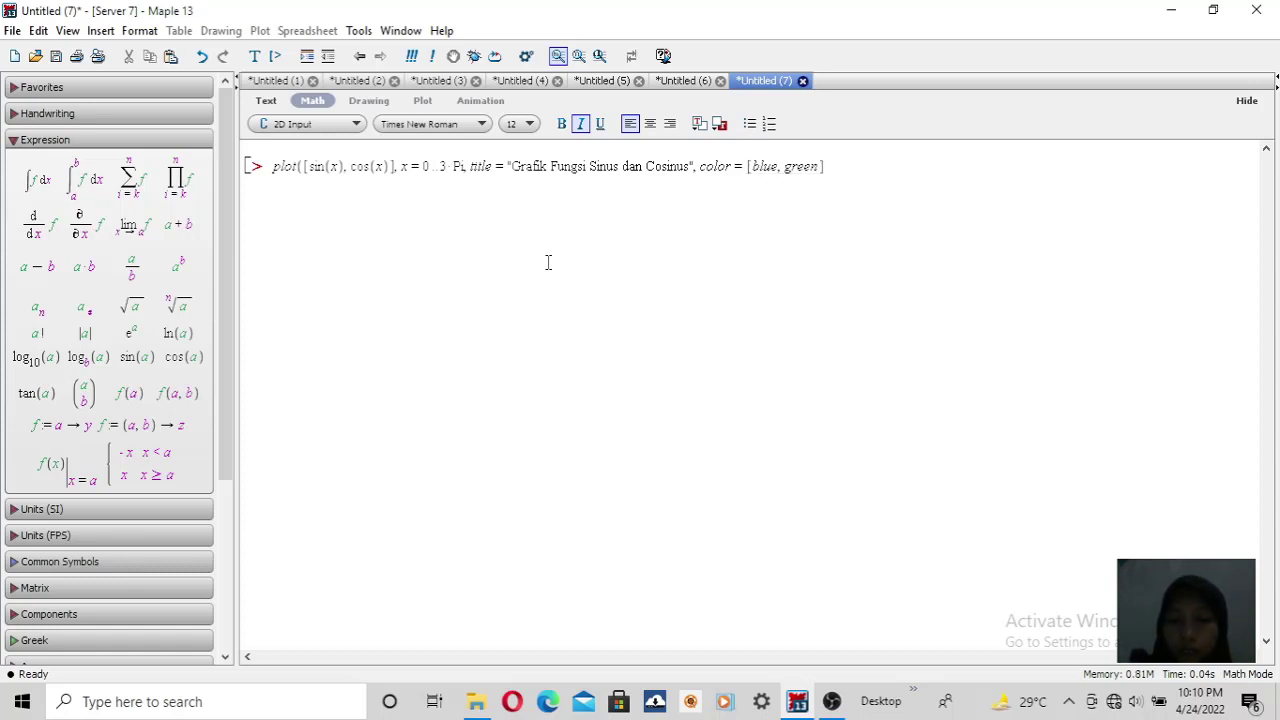
Step: Add the option labels = ["nilai x", "nilai y"] to the combined plot command
{"action": "type", "text": ", "}
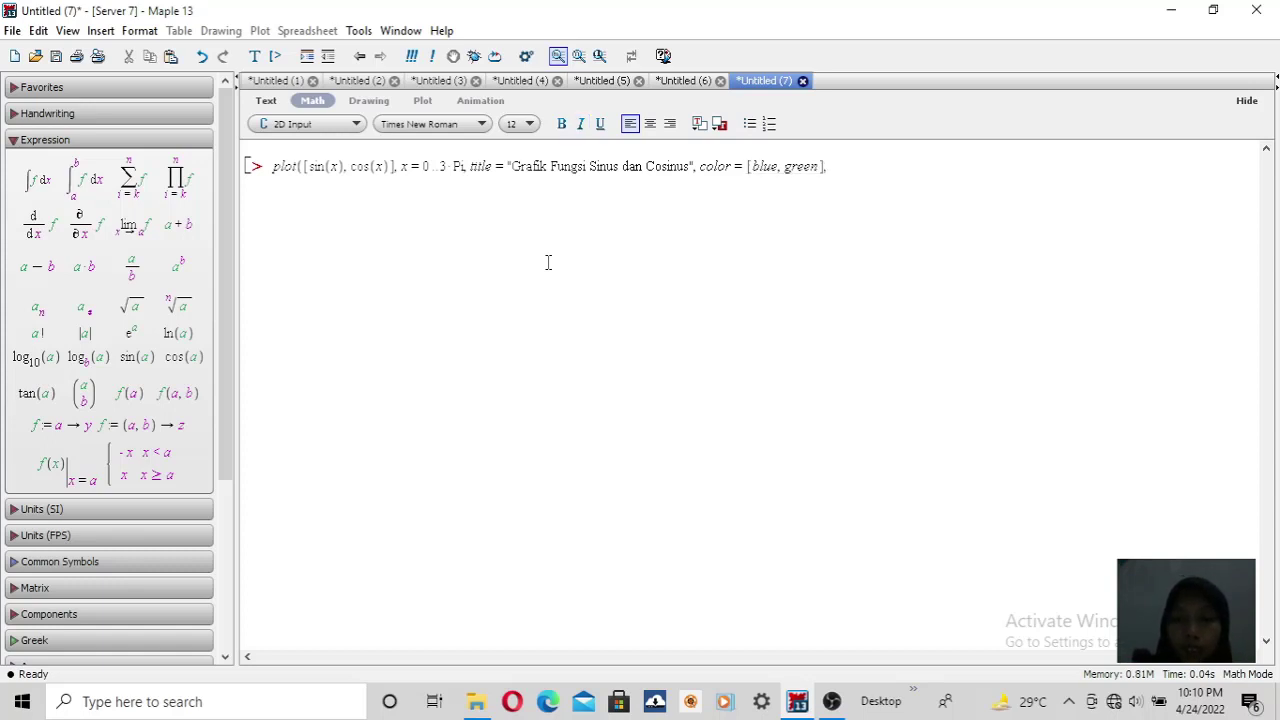
{"action": "type", "text": "labels "}
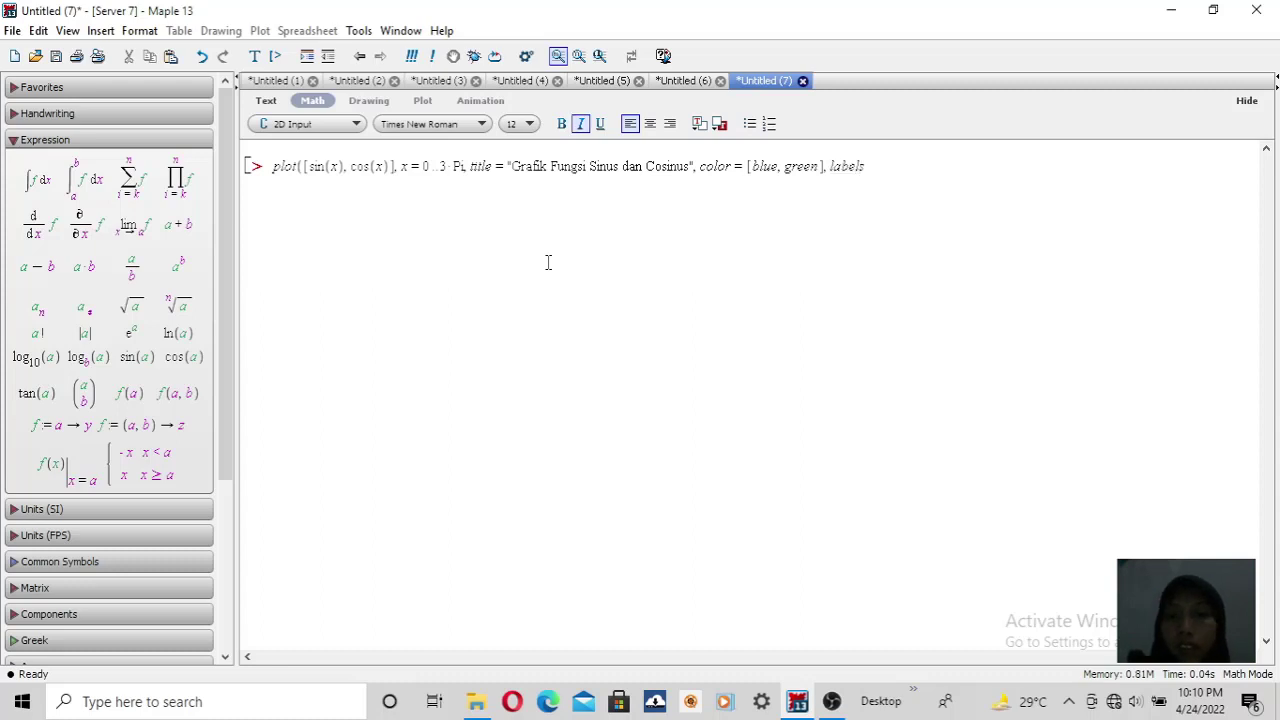
{"action": "type", "text": "= ["}
{"action": "type", "text": "\"nila"}
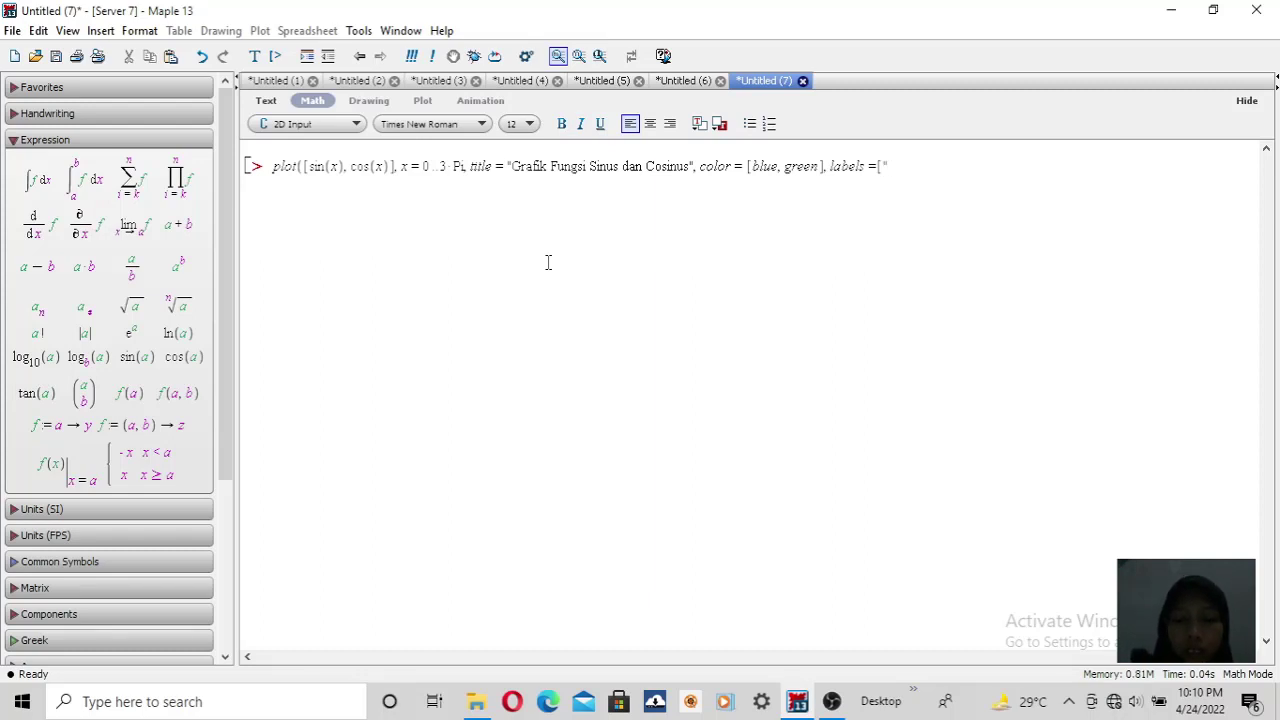
{"action": "type", "text": "i x\""}
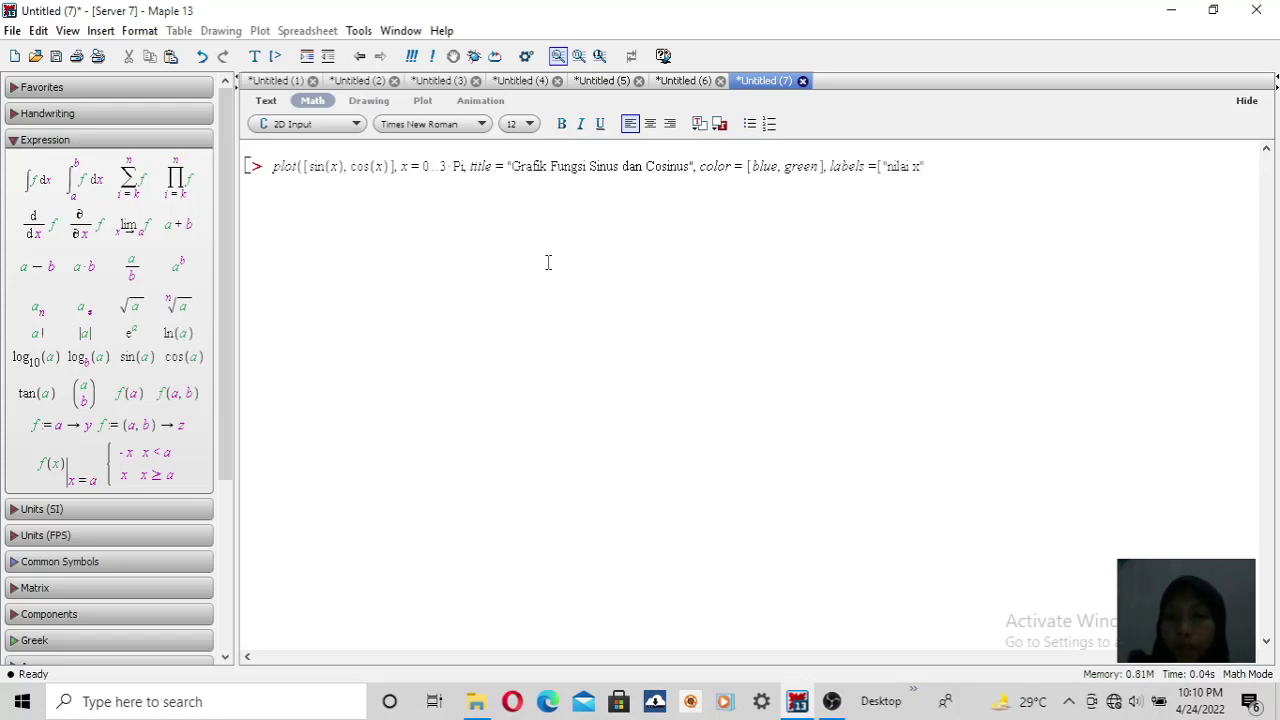
{"action": "type", "text": ", "}
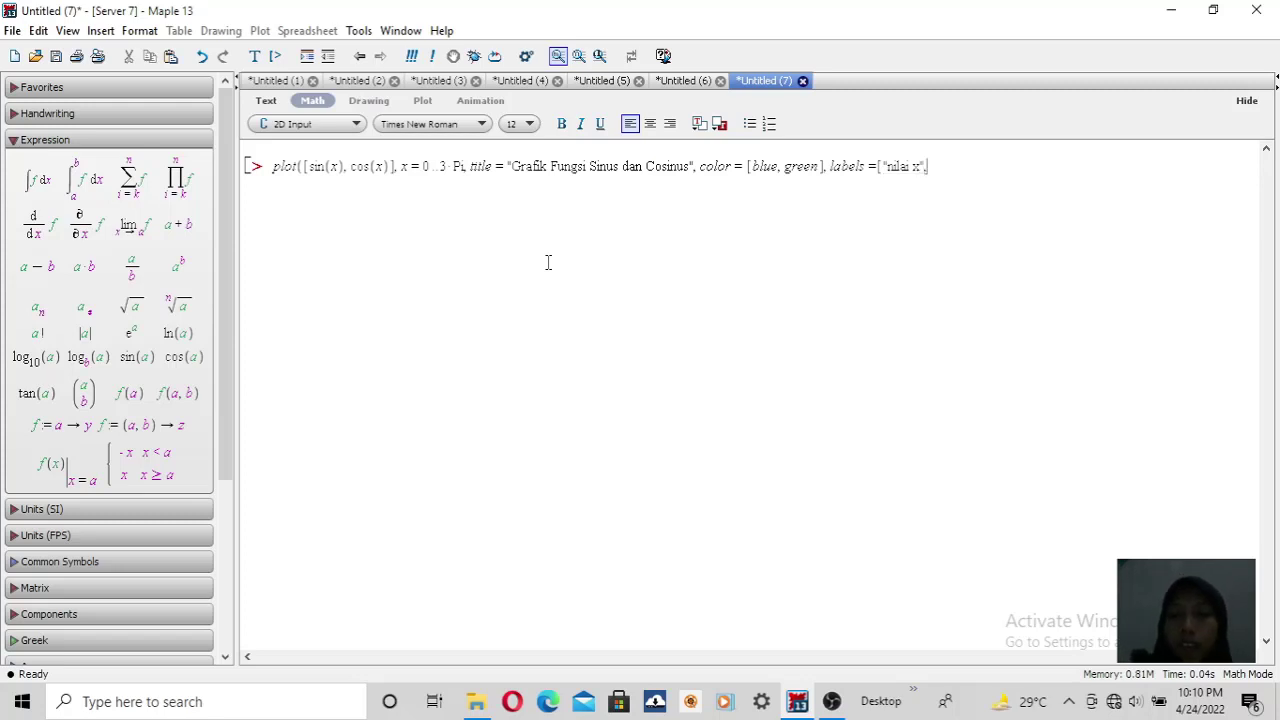
{"action": "type", "text": "\"nila"}
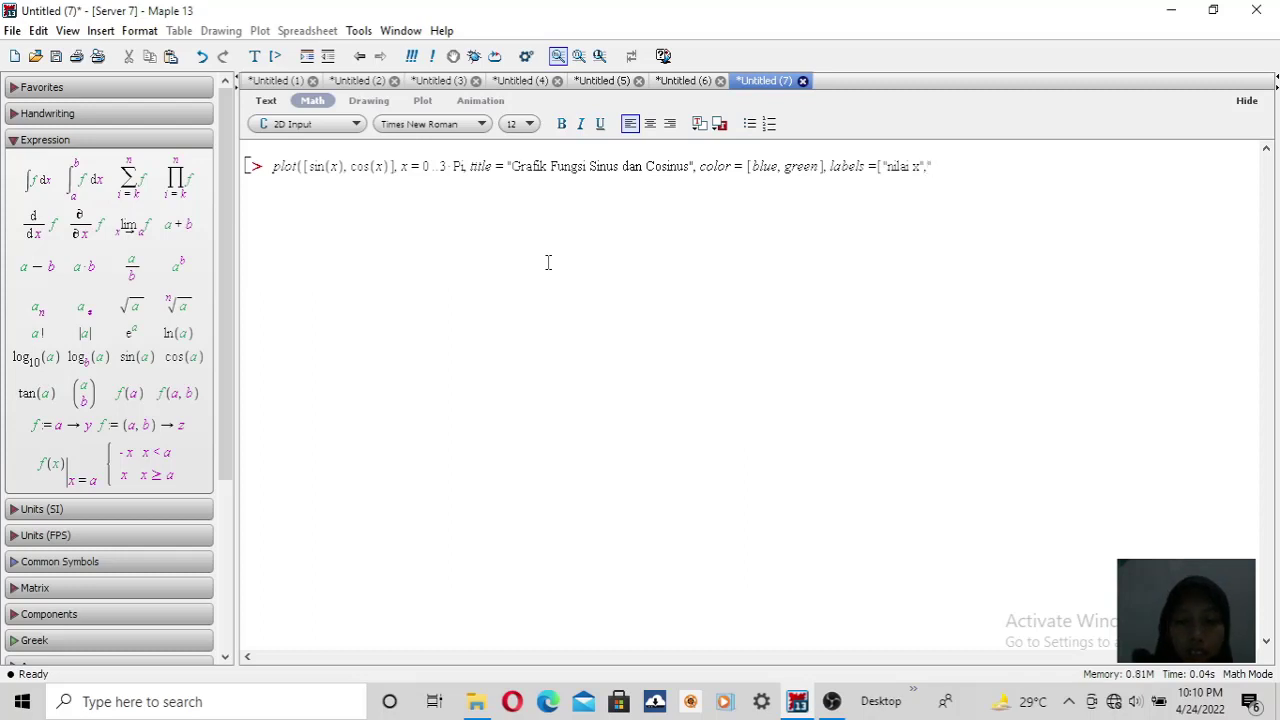
{"action": "type", "text": "i y\""}
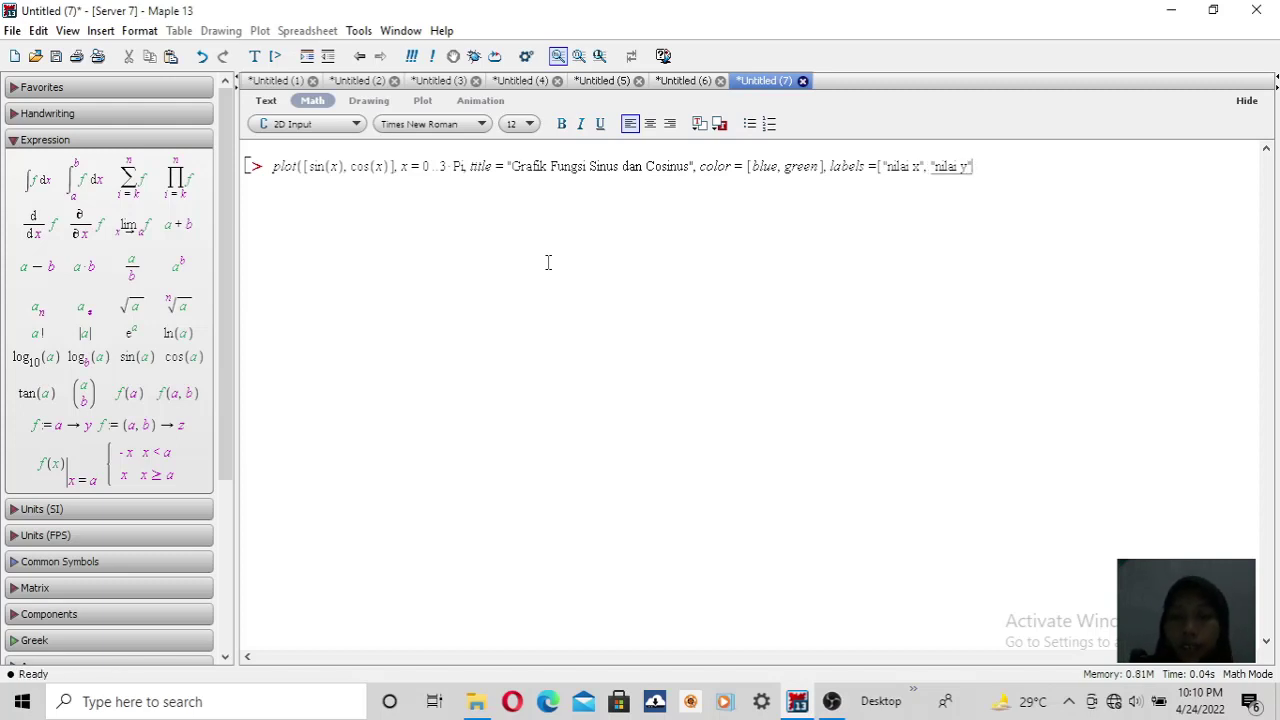
{"action": "type", "text": "]"}
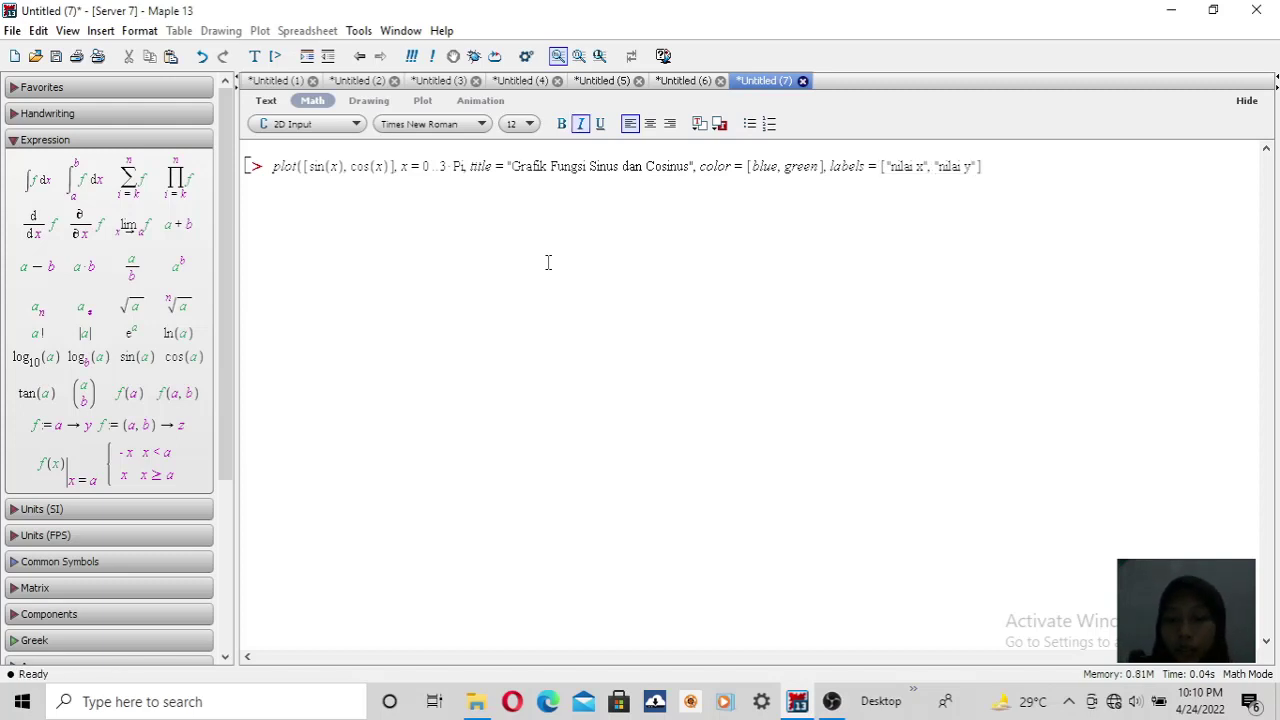
Step: Add a legend option to the combined plot command with the first entry "Grafik y=sin(x)"
{"action": "type", "text": ")"}
{"action": "key", "text": "BackSpace"}
{"action": "type", "text": ", legend "}
{"action": "type", "text": "= ["}
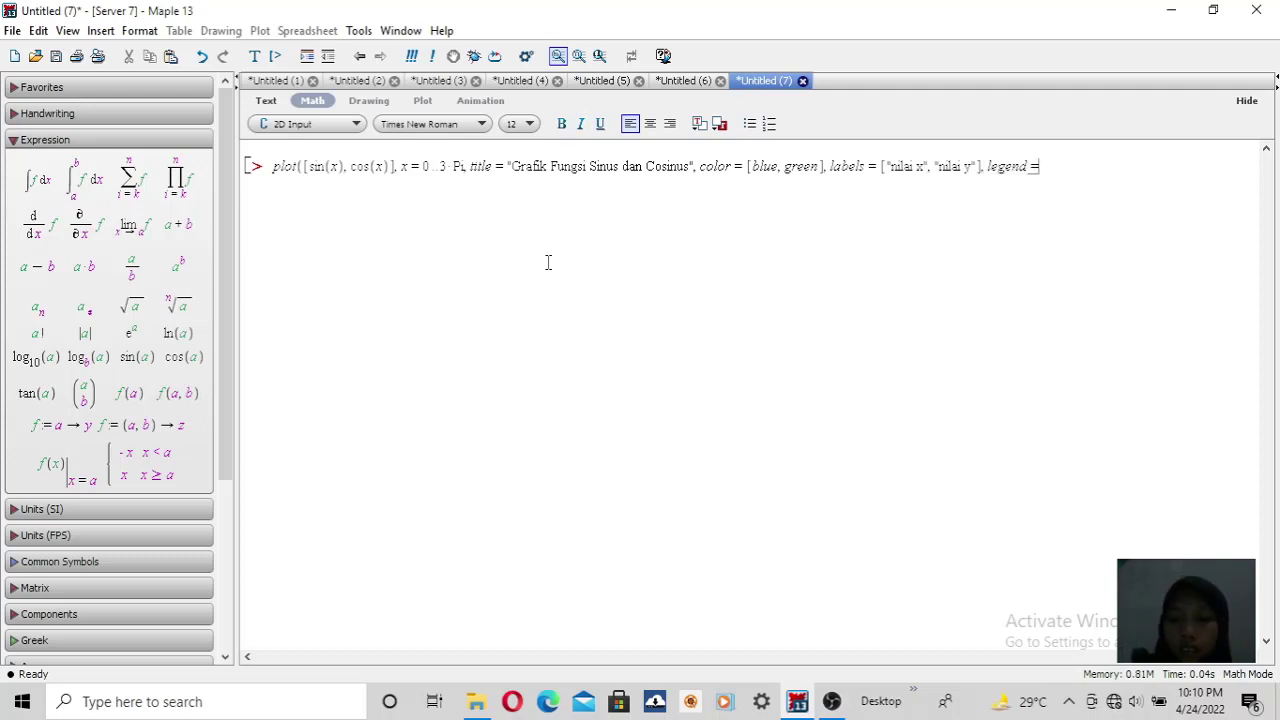
{"action": "type", "text": "\""}
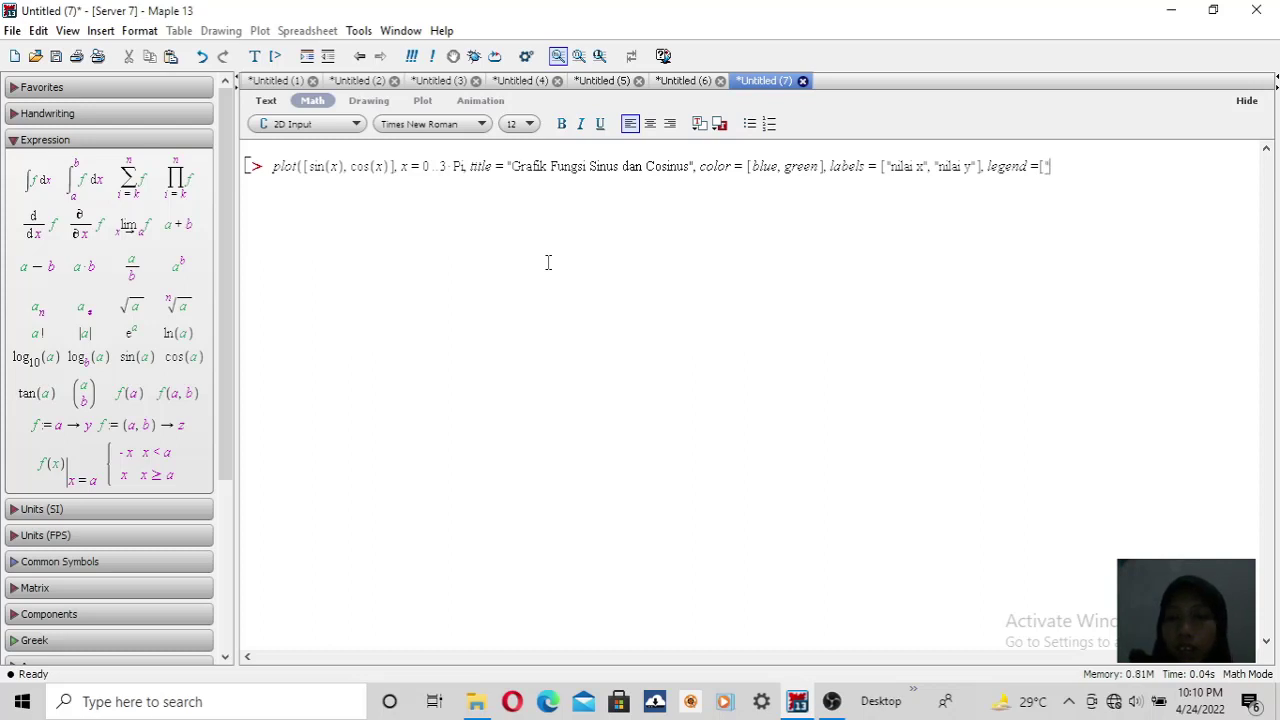
{"action": "type", "text": "Grafi"}
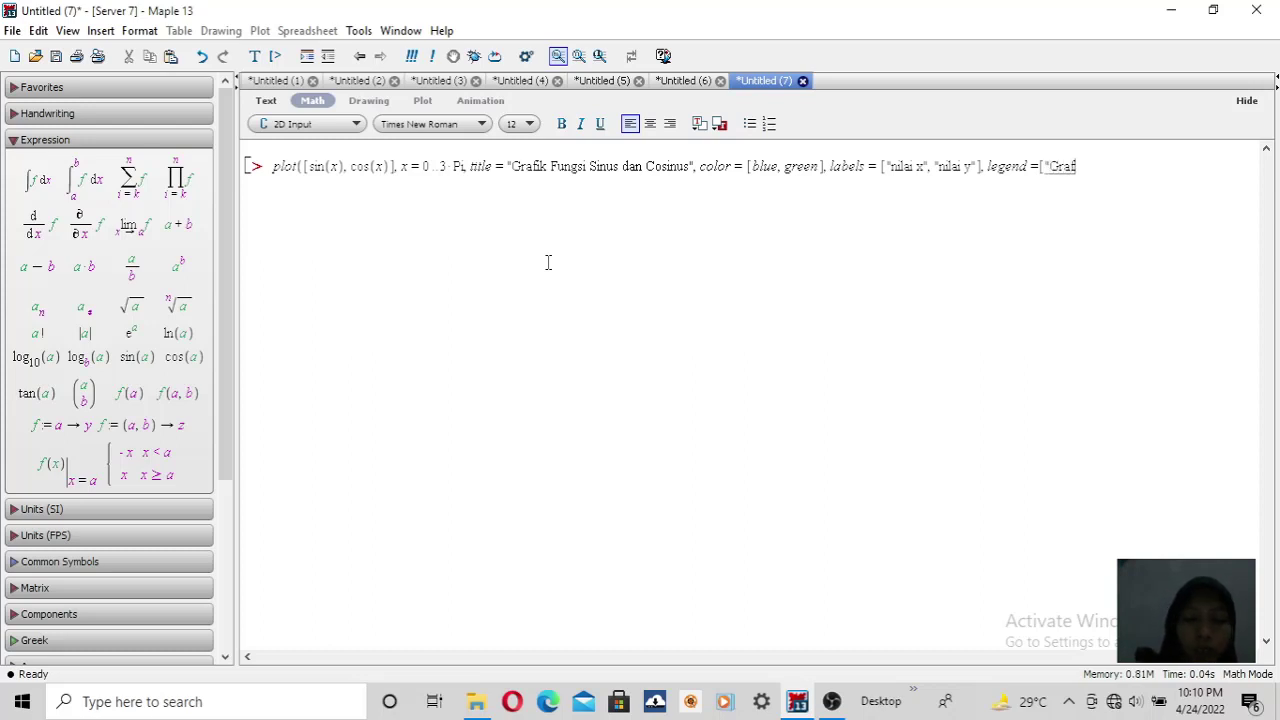
{"action": "type", "text": "k"}
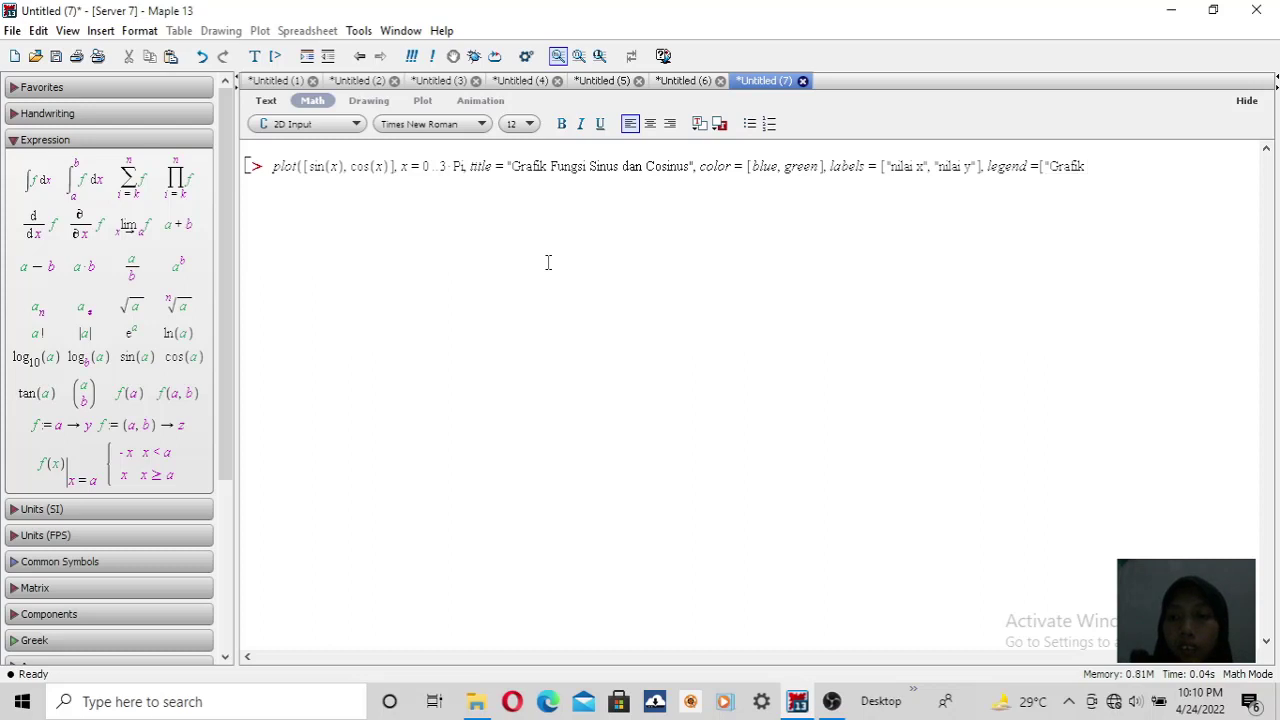
{"action": "type", "text": " y"}
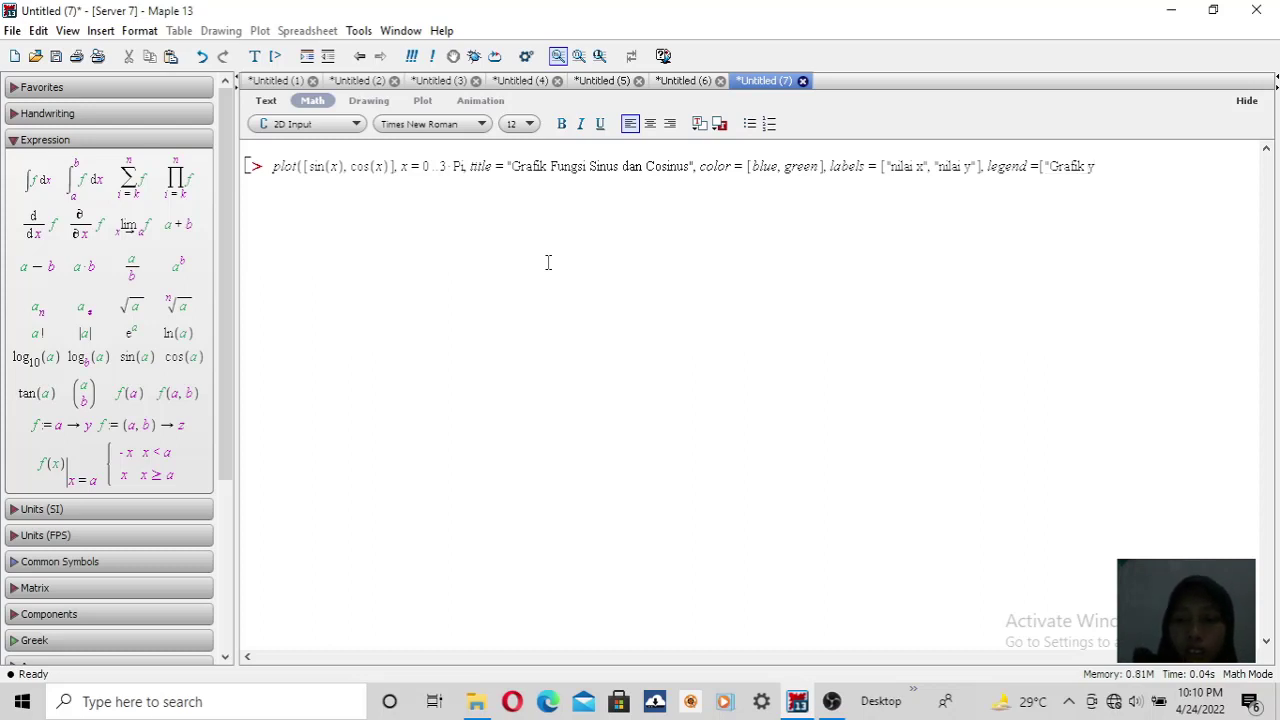
{"action": "type", "text": "=sin(x)"}
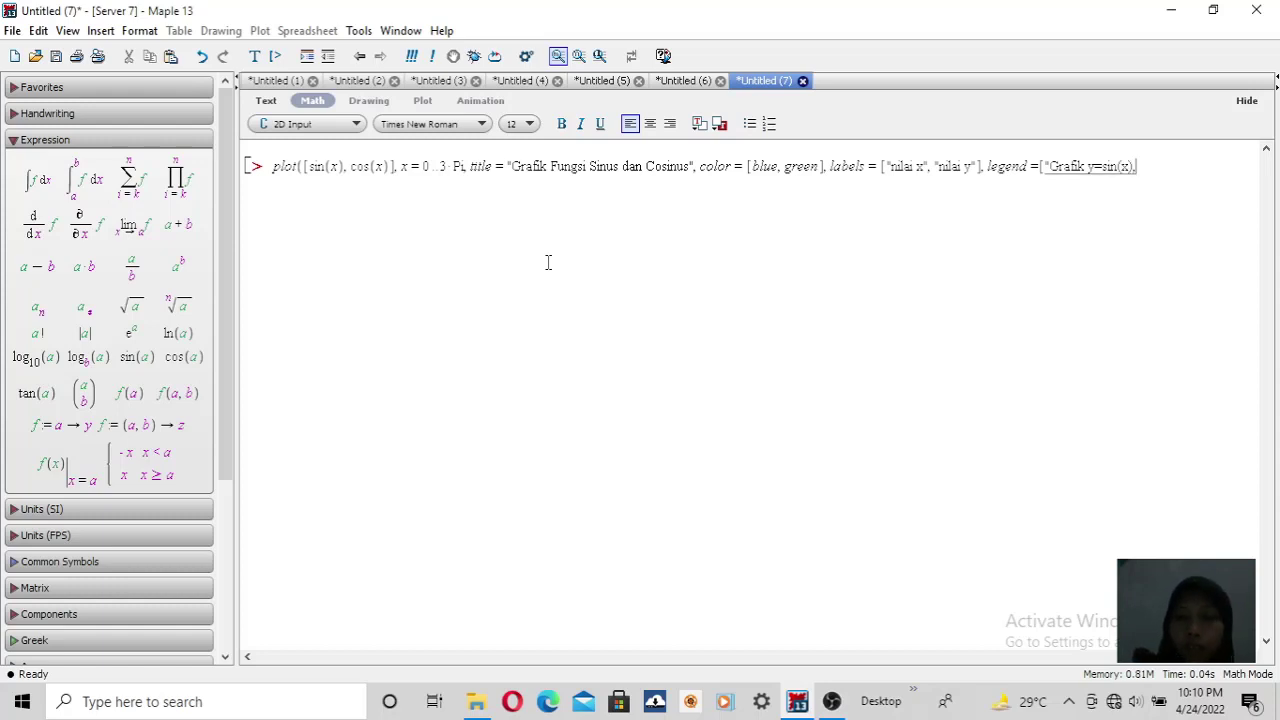
{"action": "type", "text": "\""}
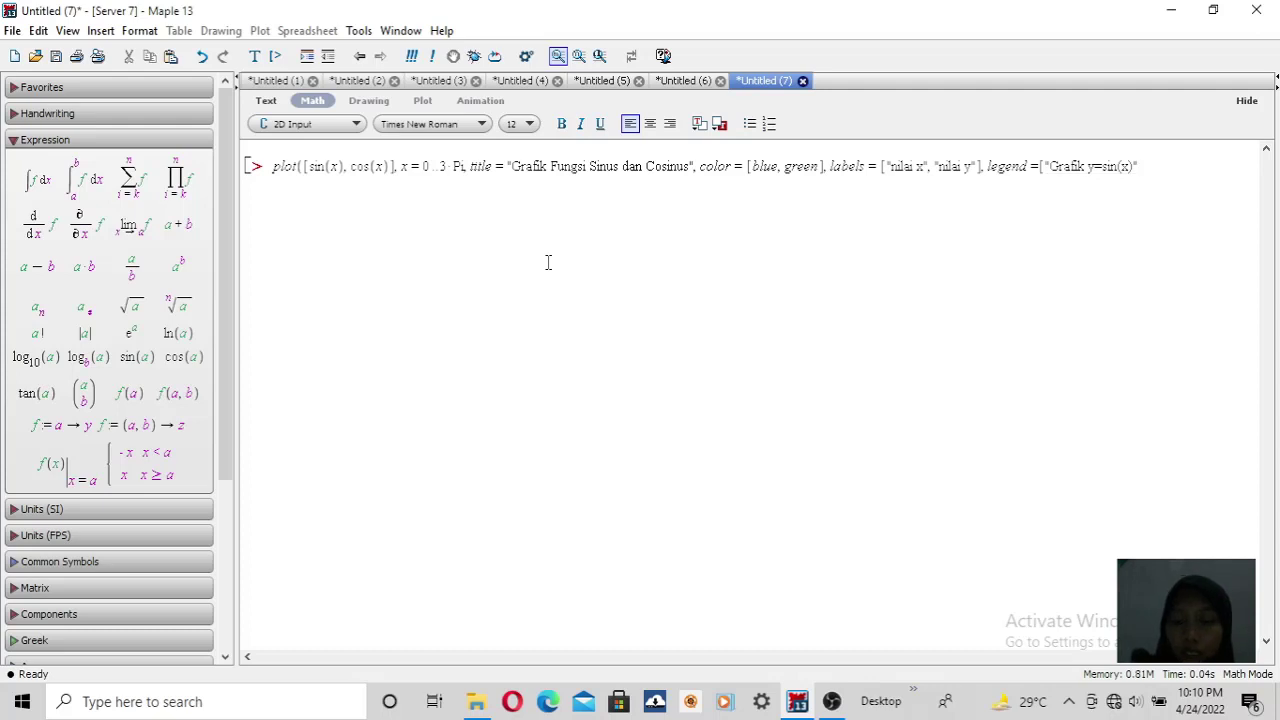
Step: Add the second legend entry "Grafik y=cos(x)", close the combined plot command and execute it
{"action": "type", "text": ", "}
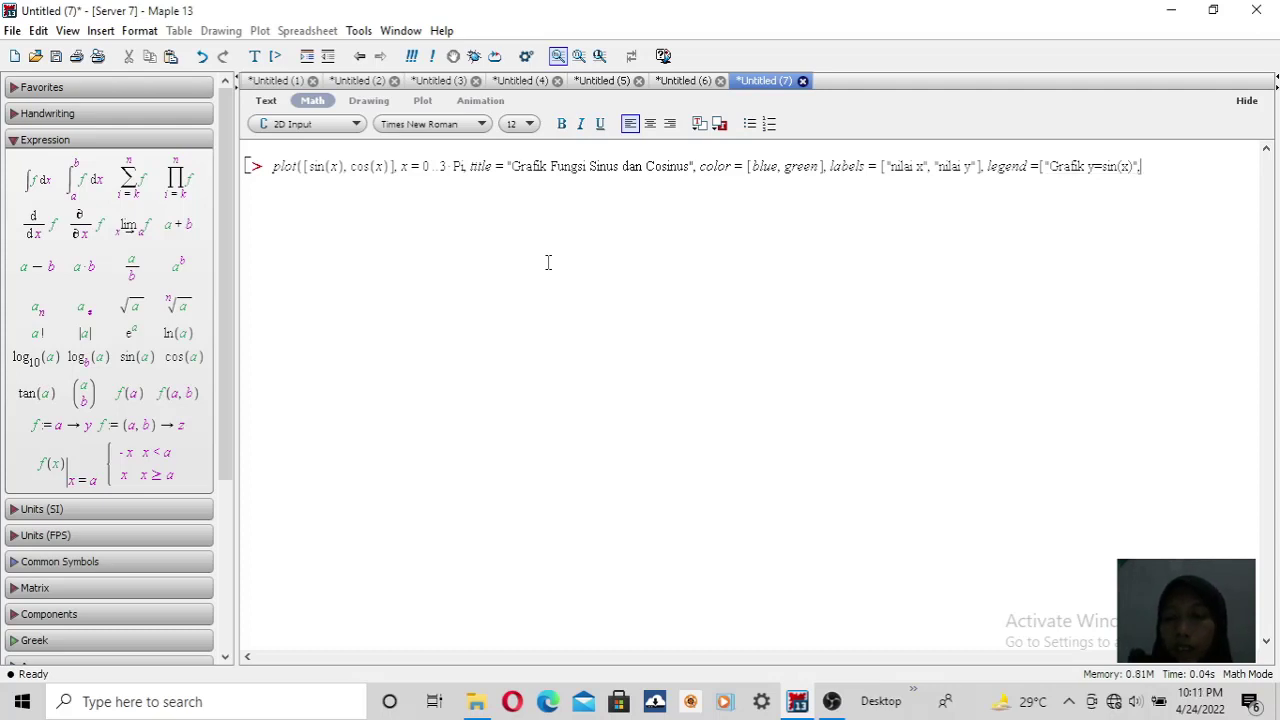
{"action": "type", "text": "\"Graf"}
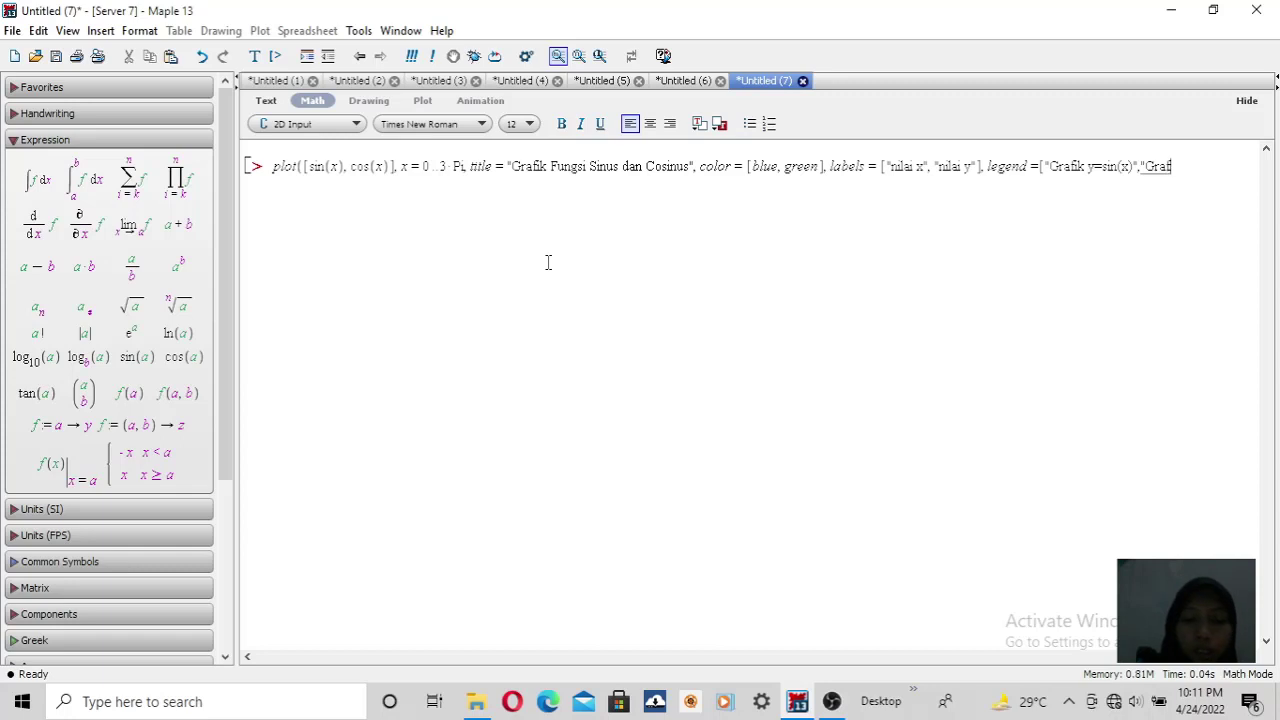
{"action": "type", "text": "ik "}
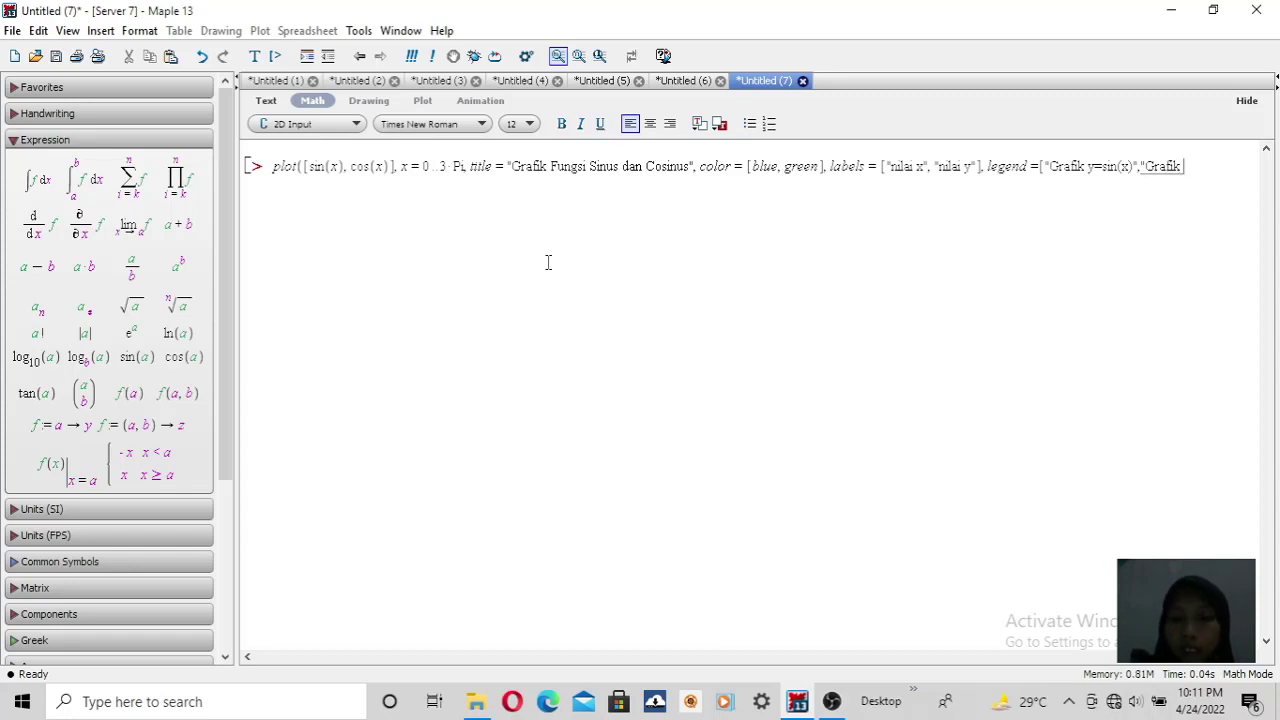
{"action": "type", "text": "y="}
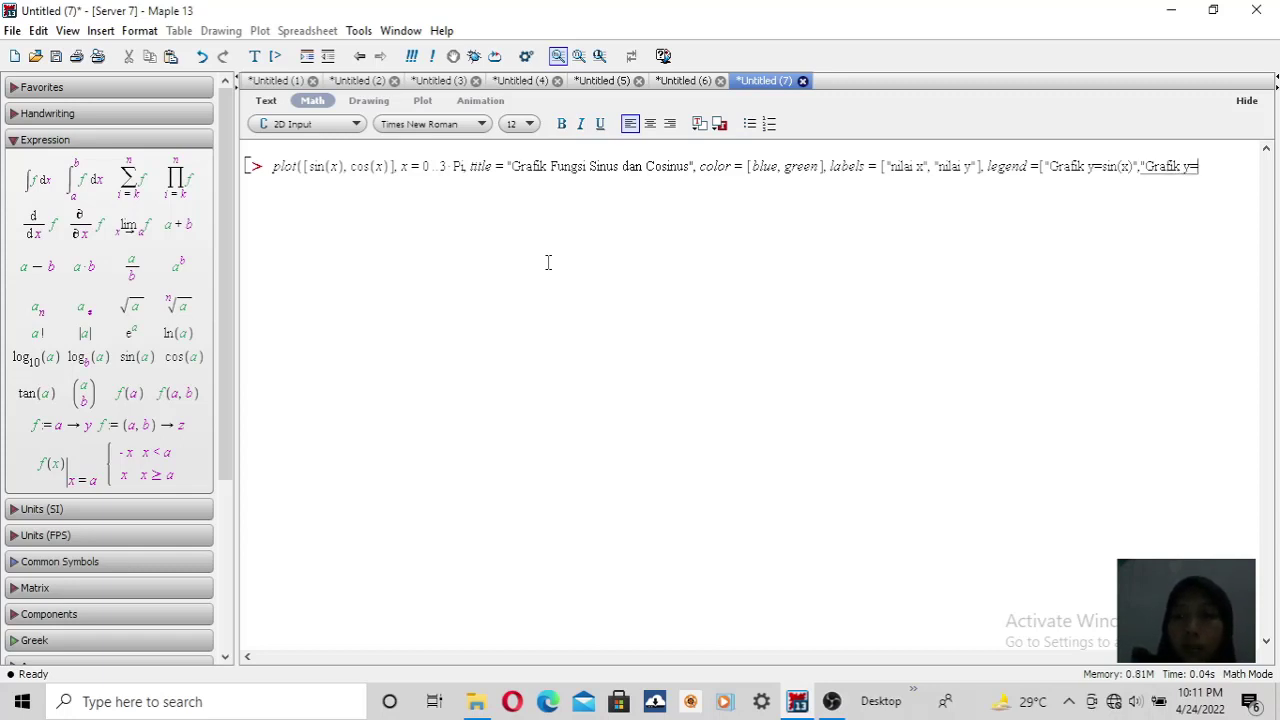
{"action": "type", "text": "co"}
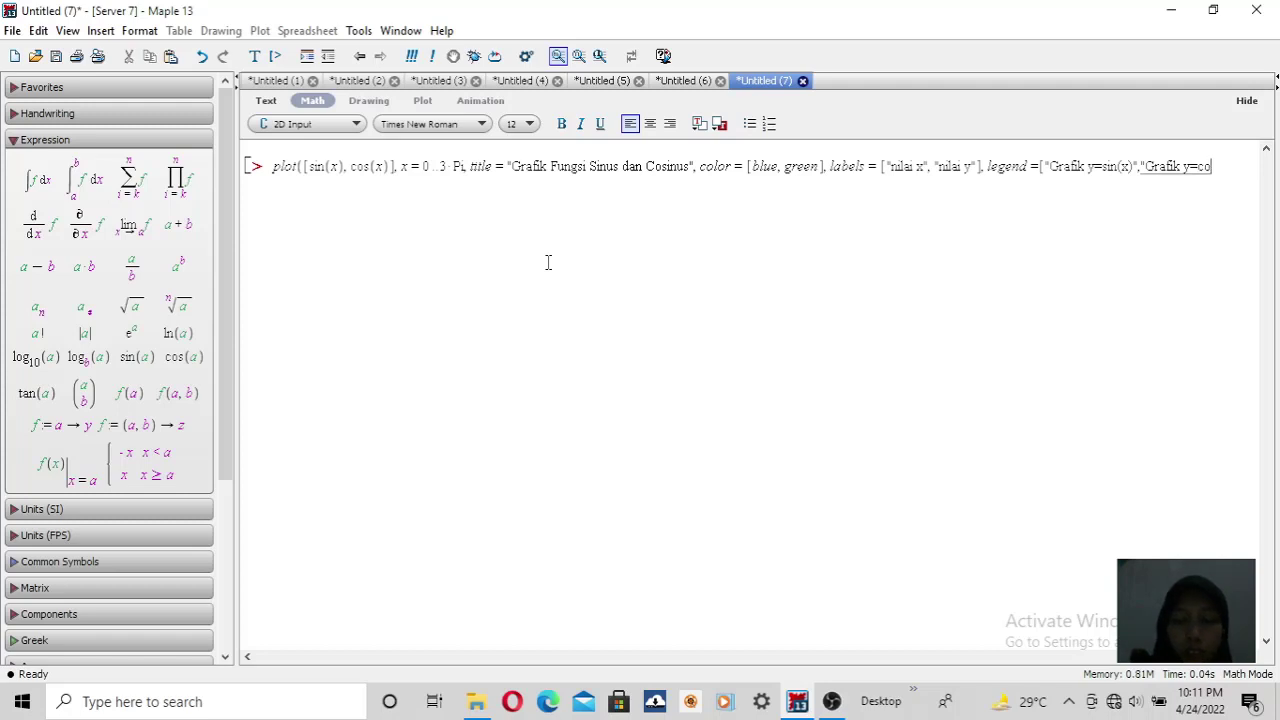
{"action": "type", "text": "s(x)"}
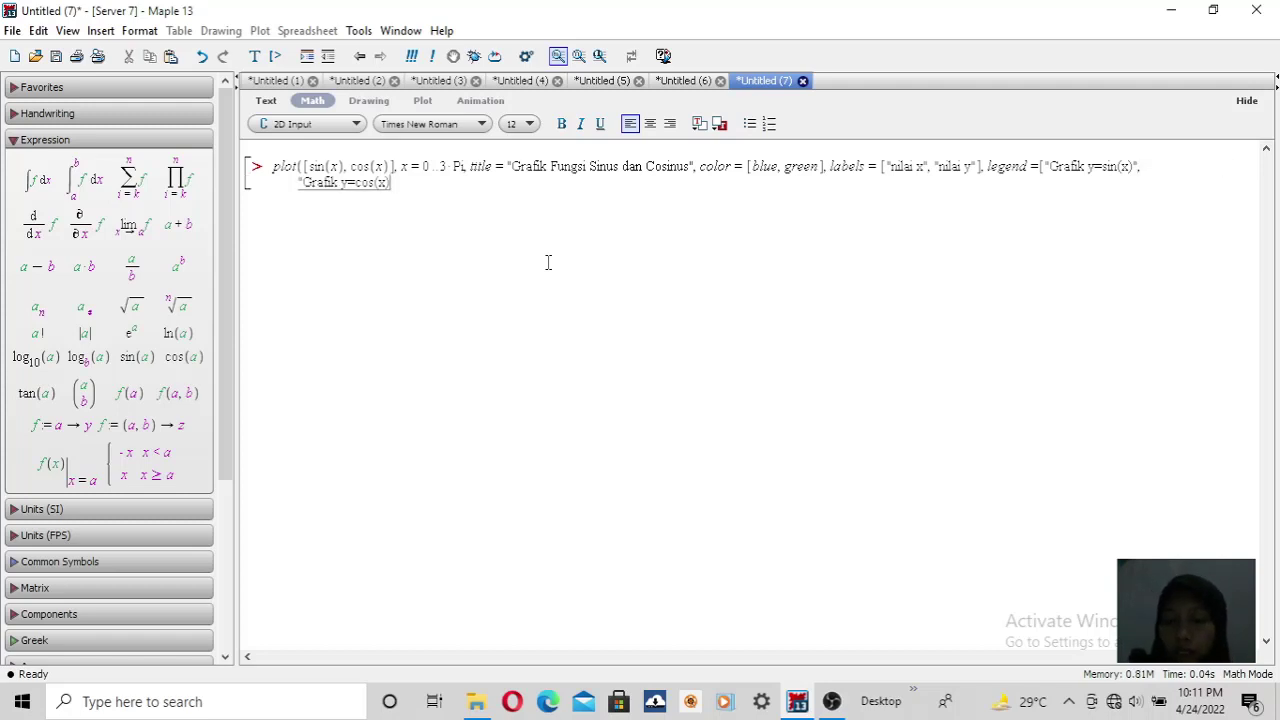
{"action": "type", "text": "\"]"}
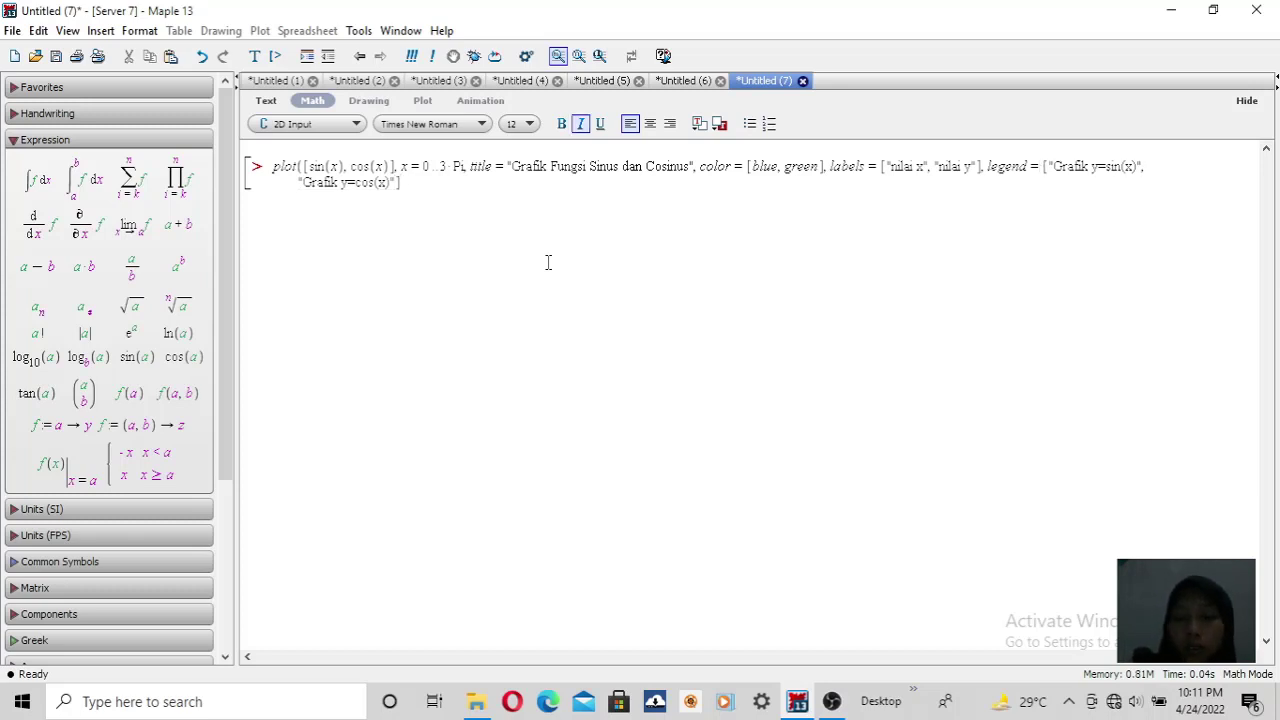
{"action": "type", "text": ")"}
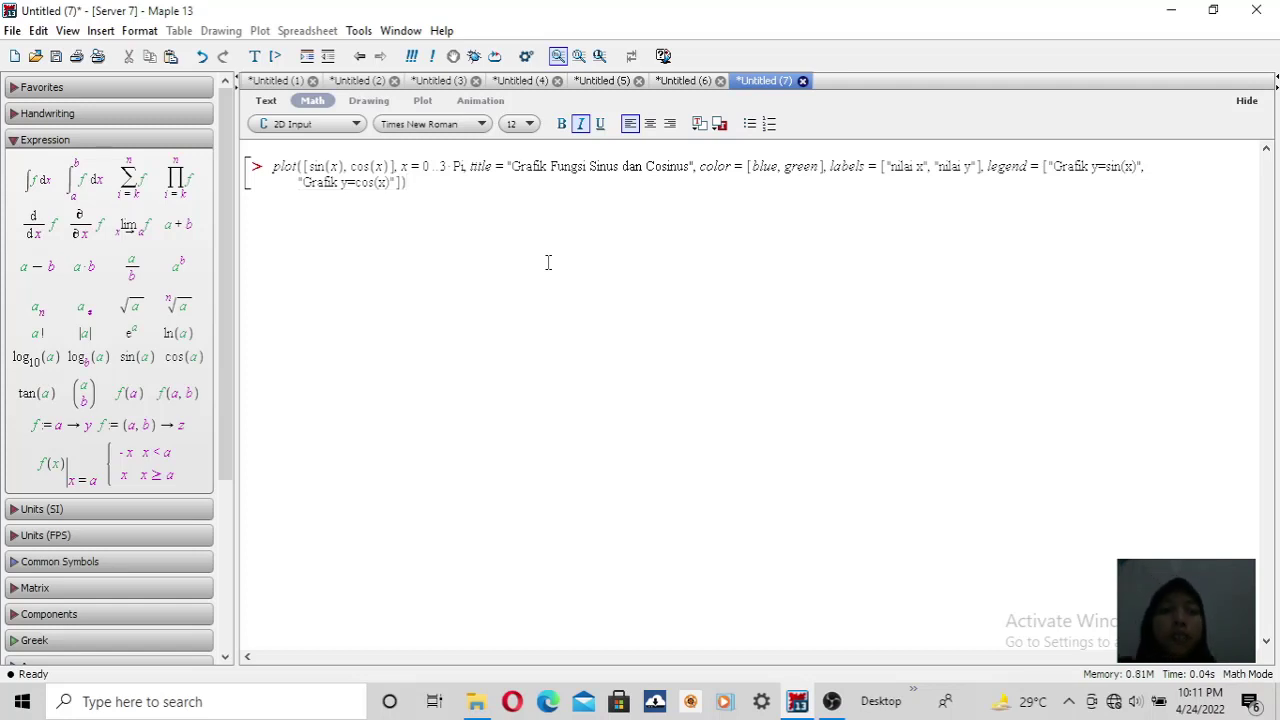
{"action": "key", "text": "Return"}
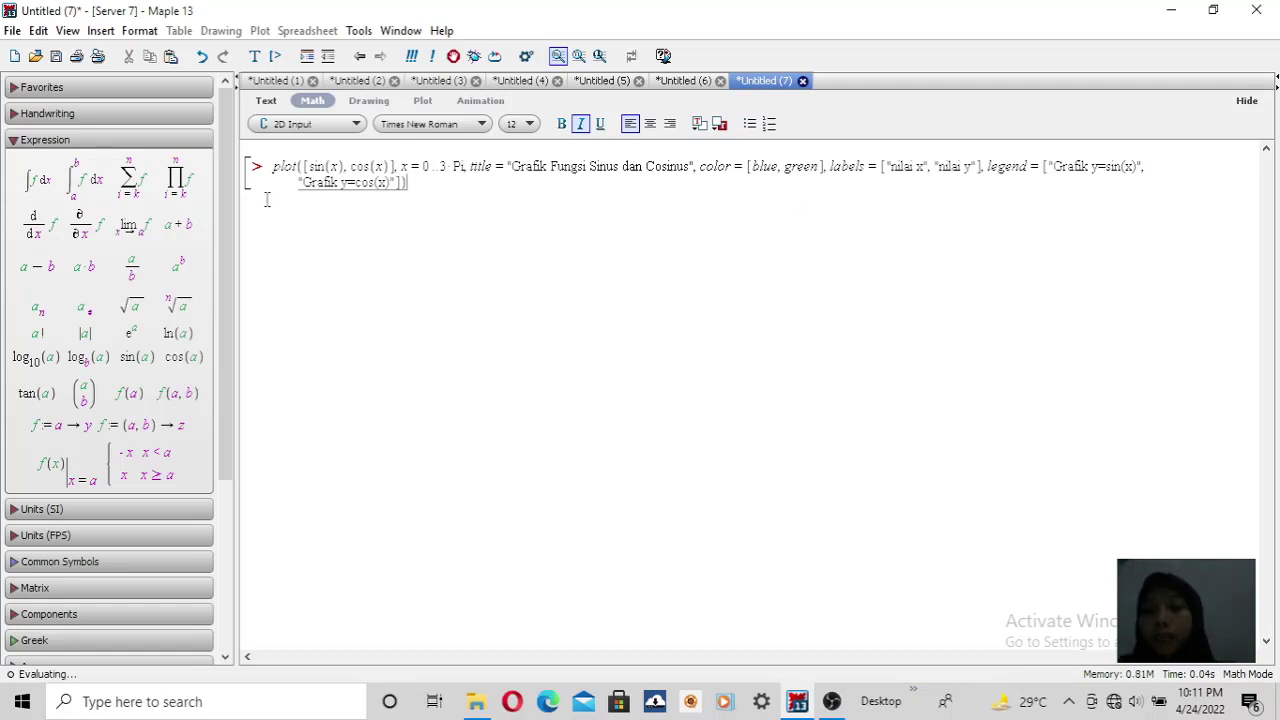